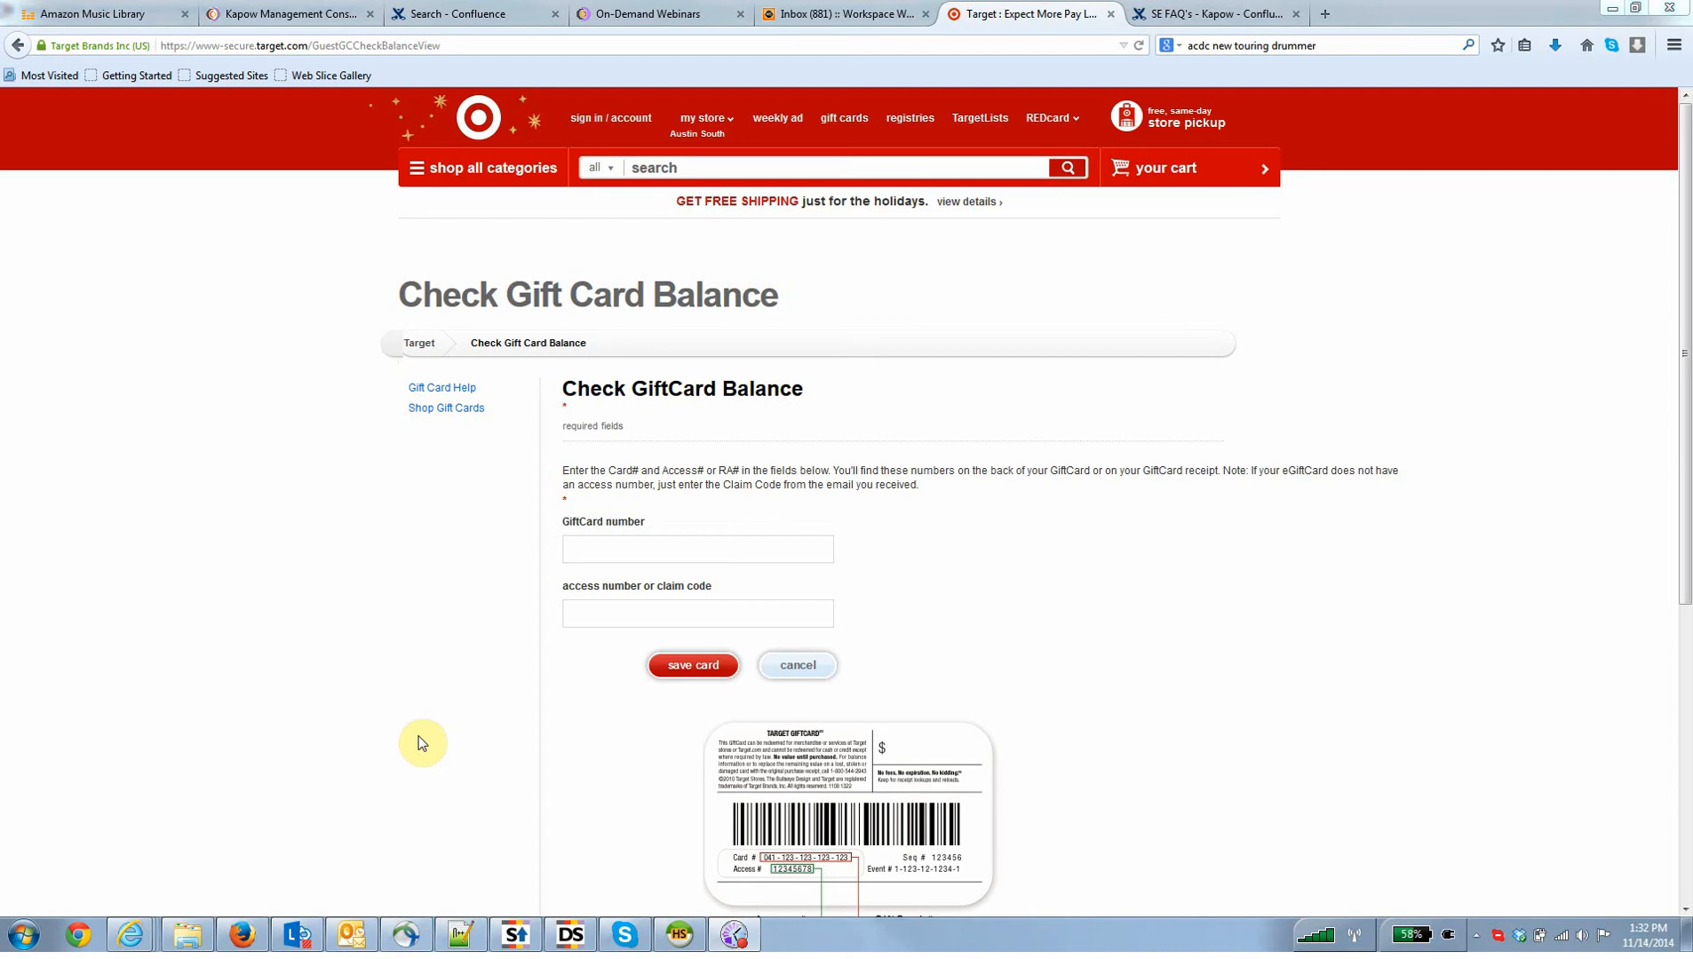
- Add a new action step to target.robot and make it a Load Page action
left_click(570, 934)
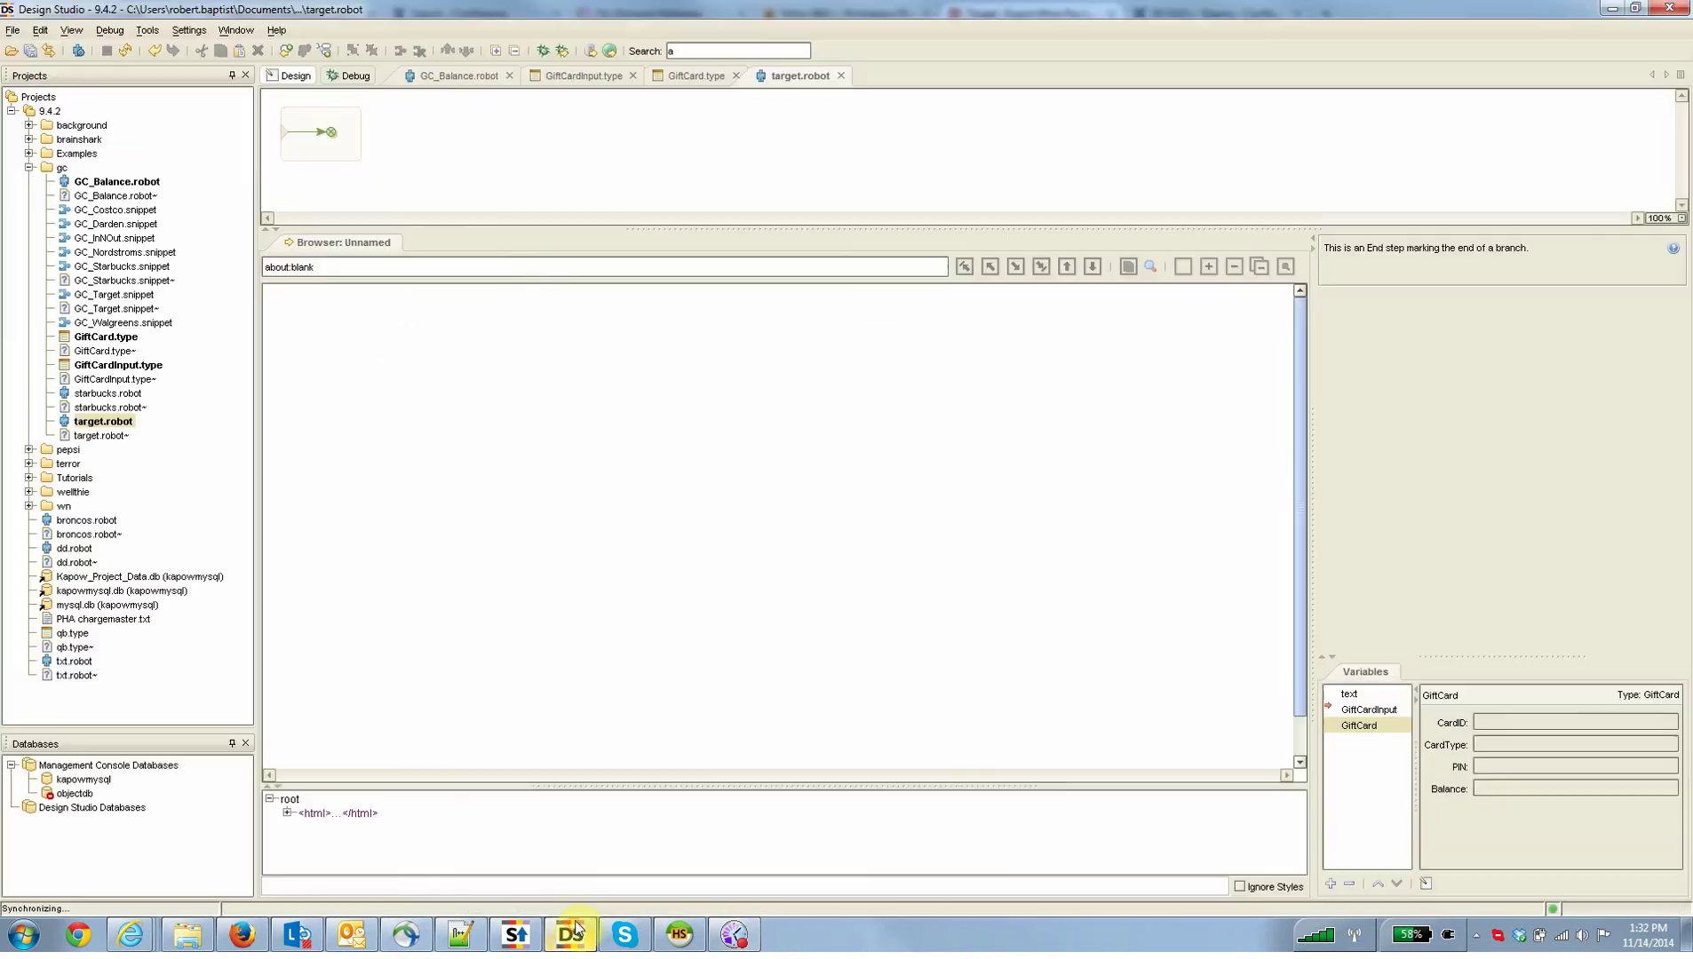
left_click(281, 55)
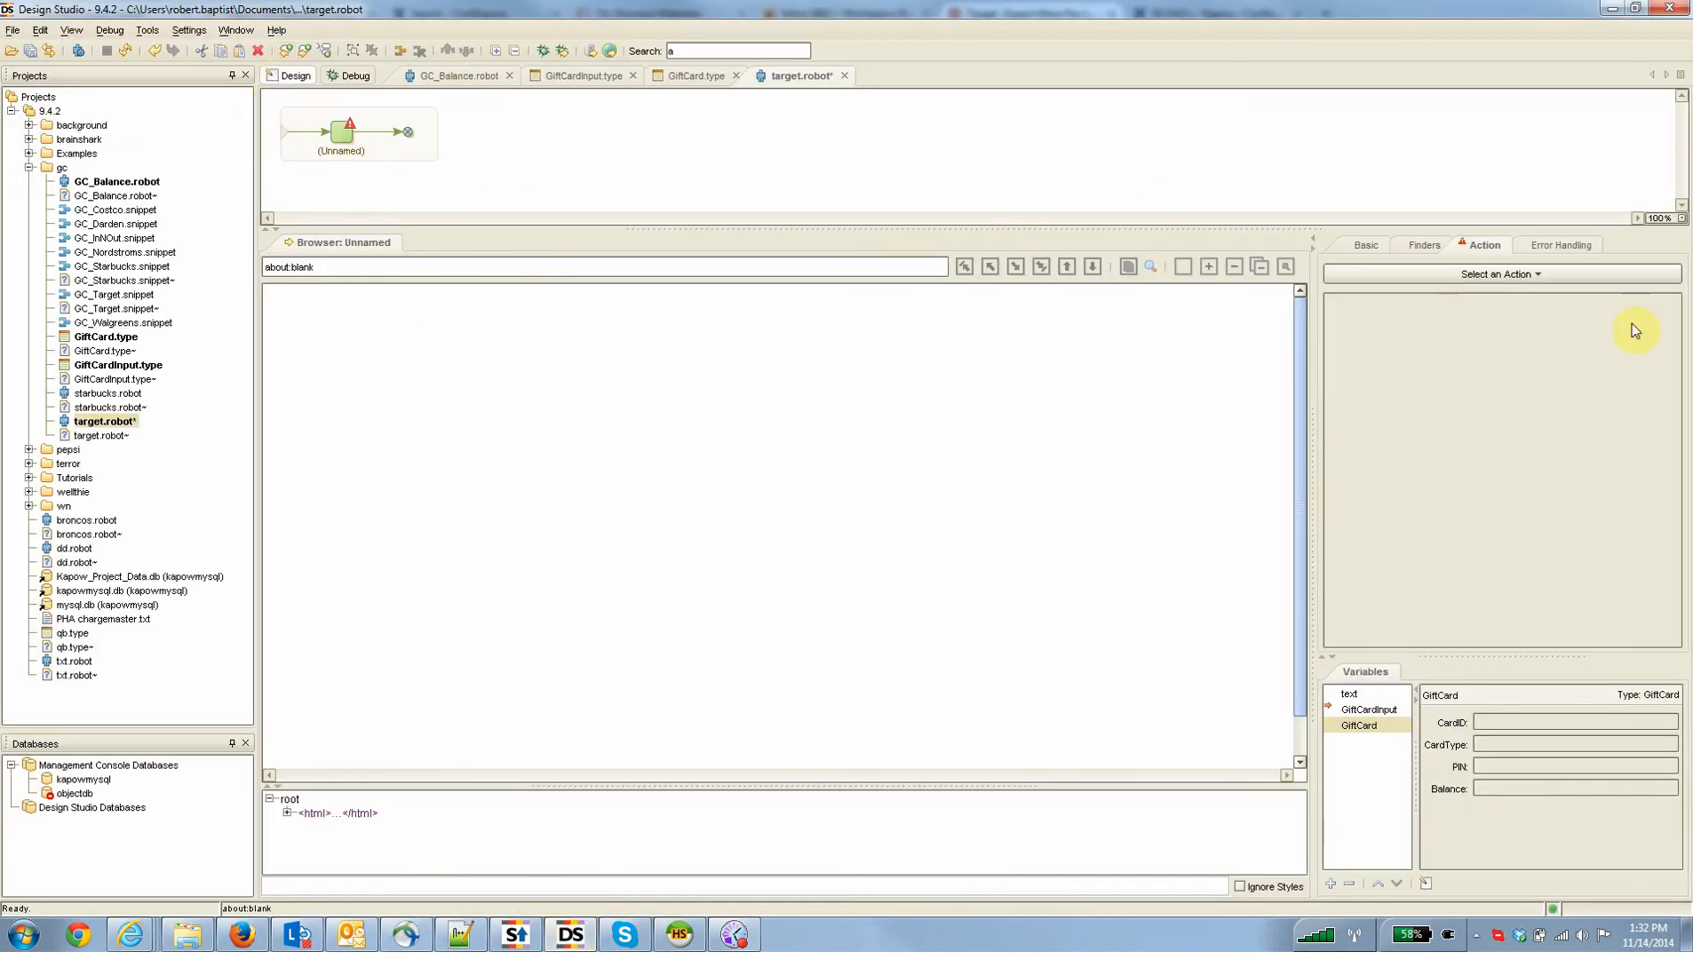
left_click(1485, 274)
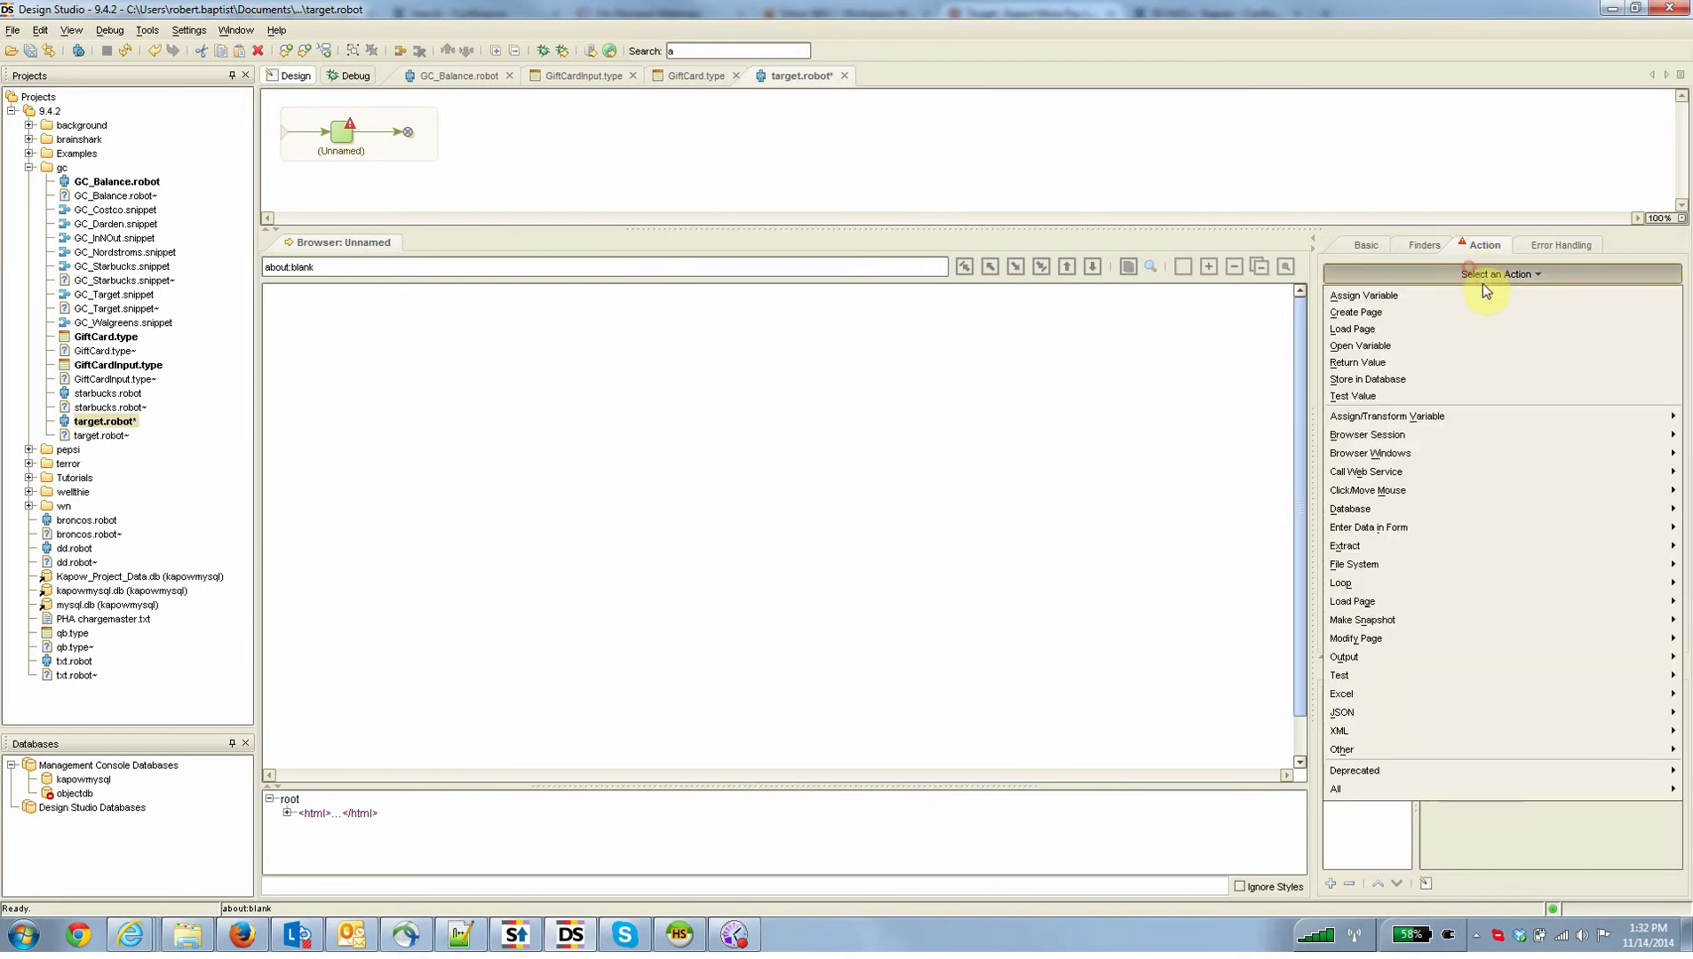
left_click(1480, 328)
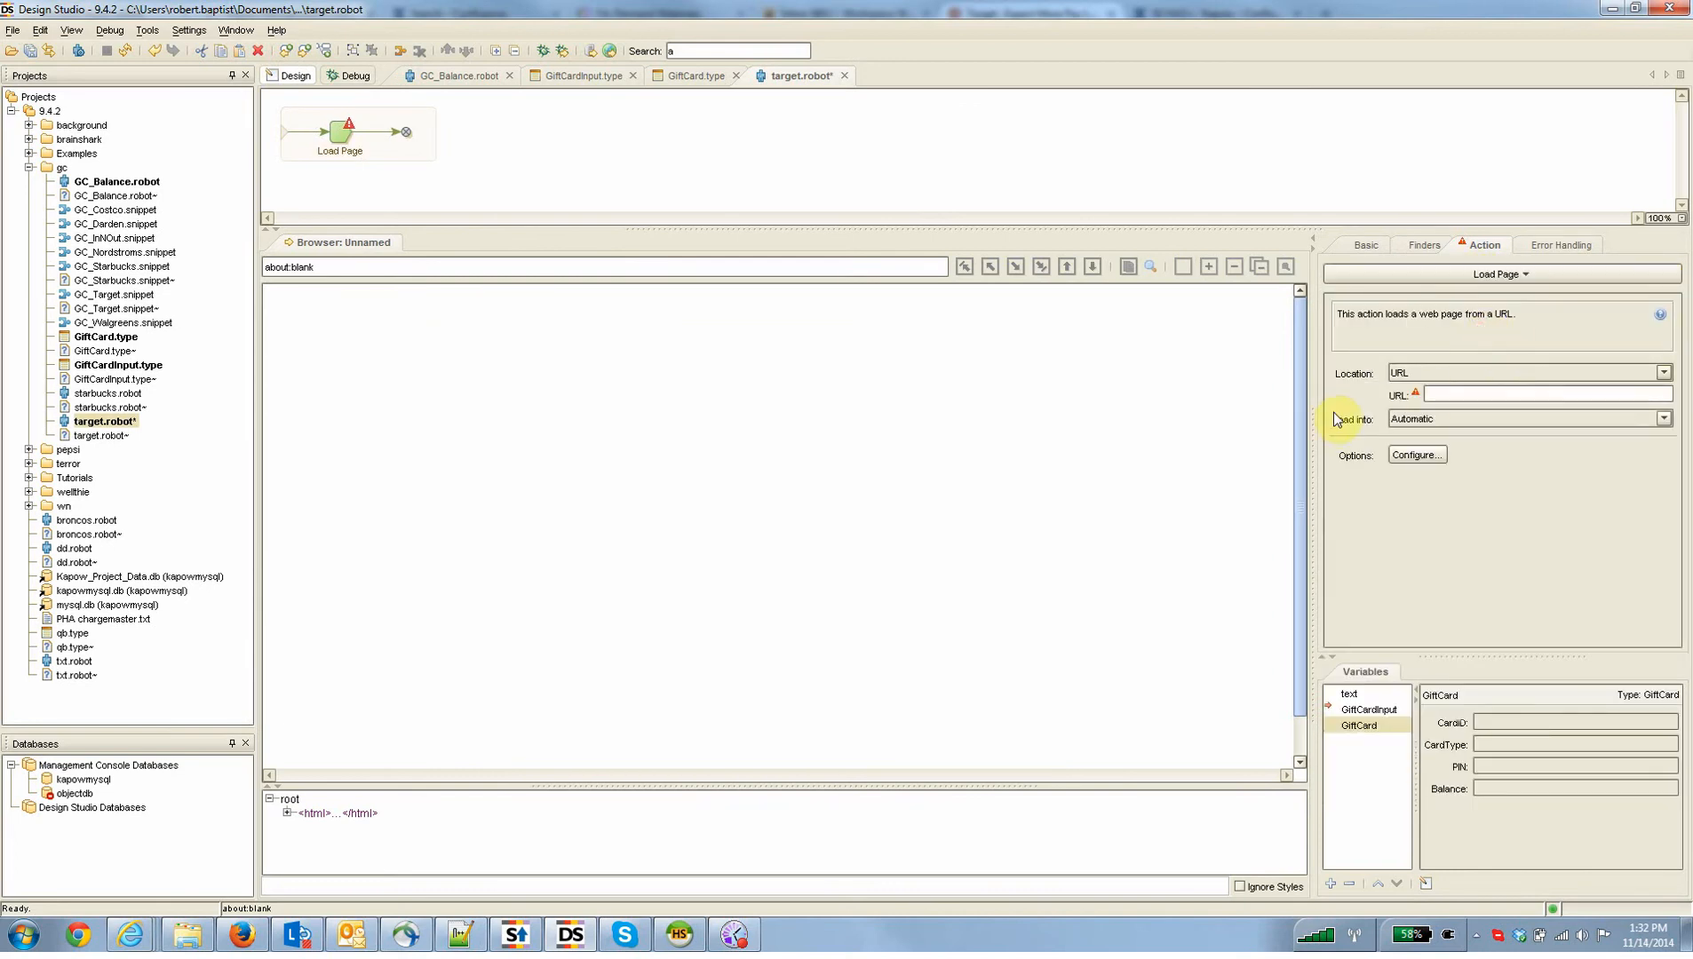
- Paste the Target gift card balance URL copied from Firefox into the Load Page step
key("alt+Tab")
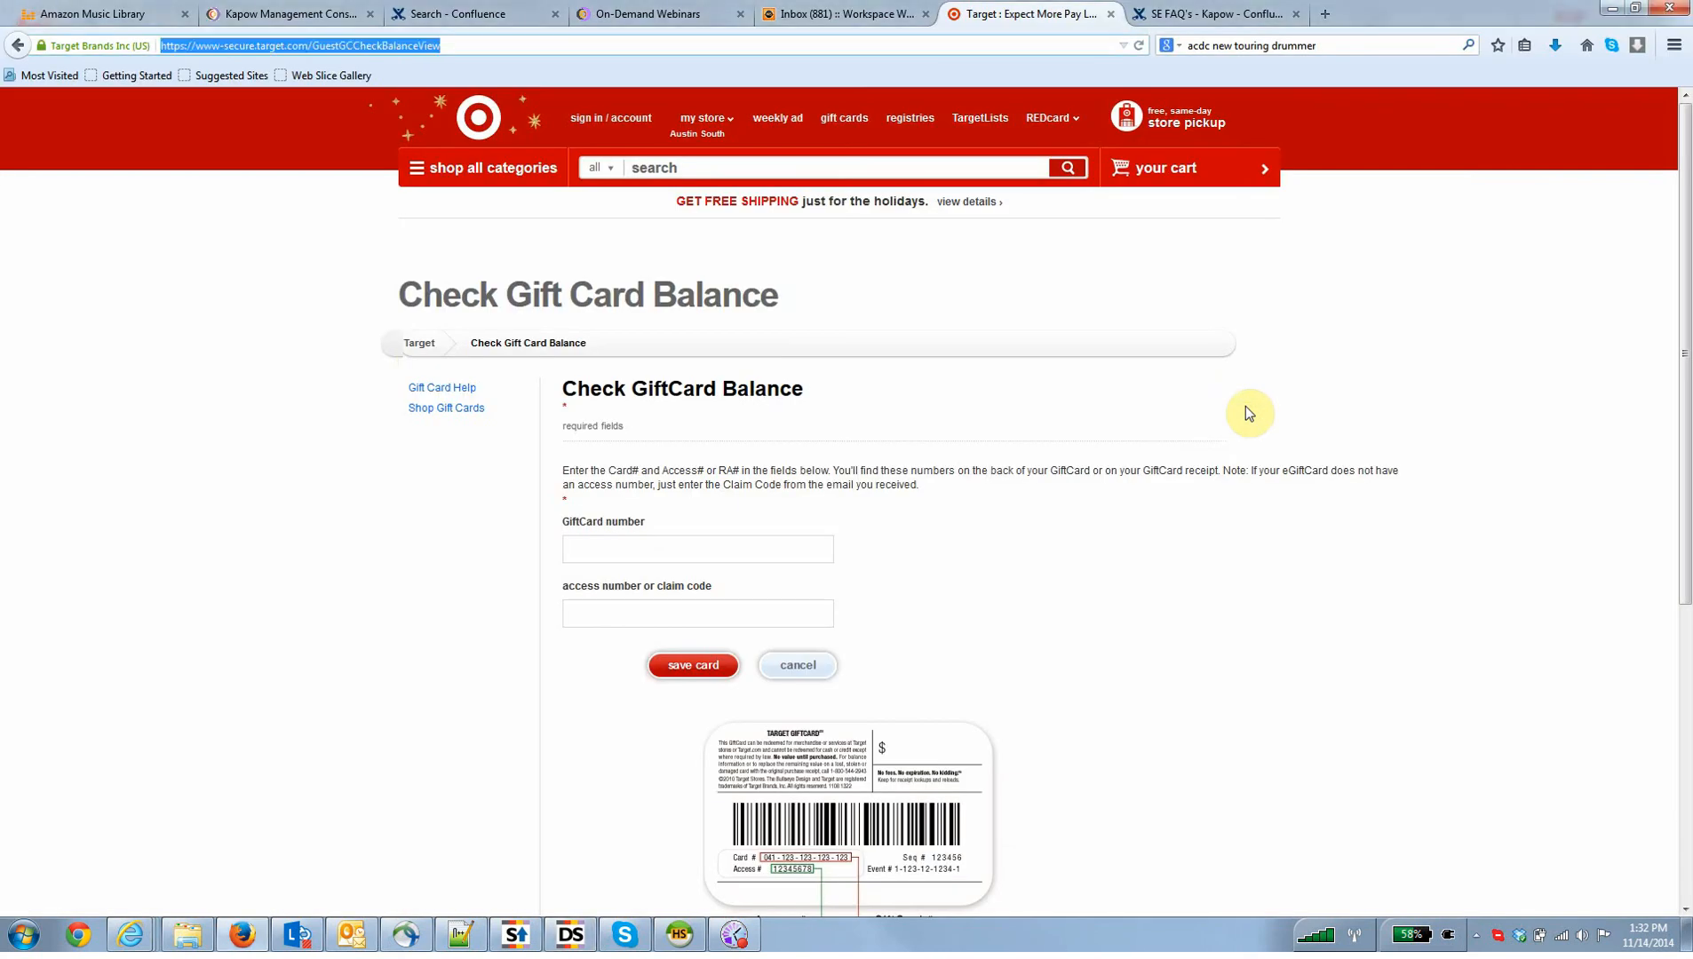
key("alt+Tab")
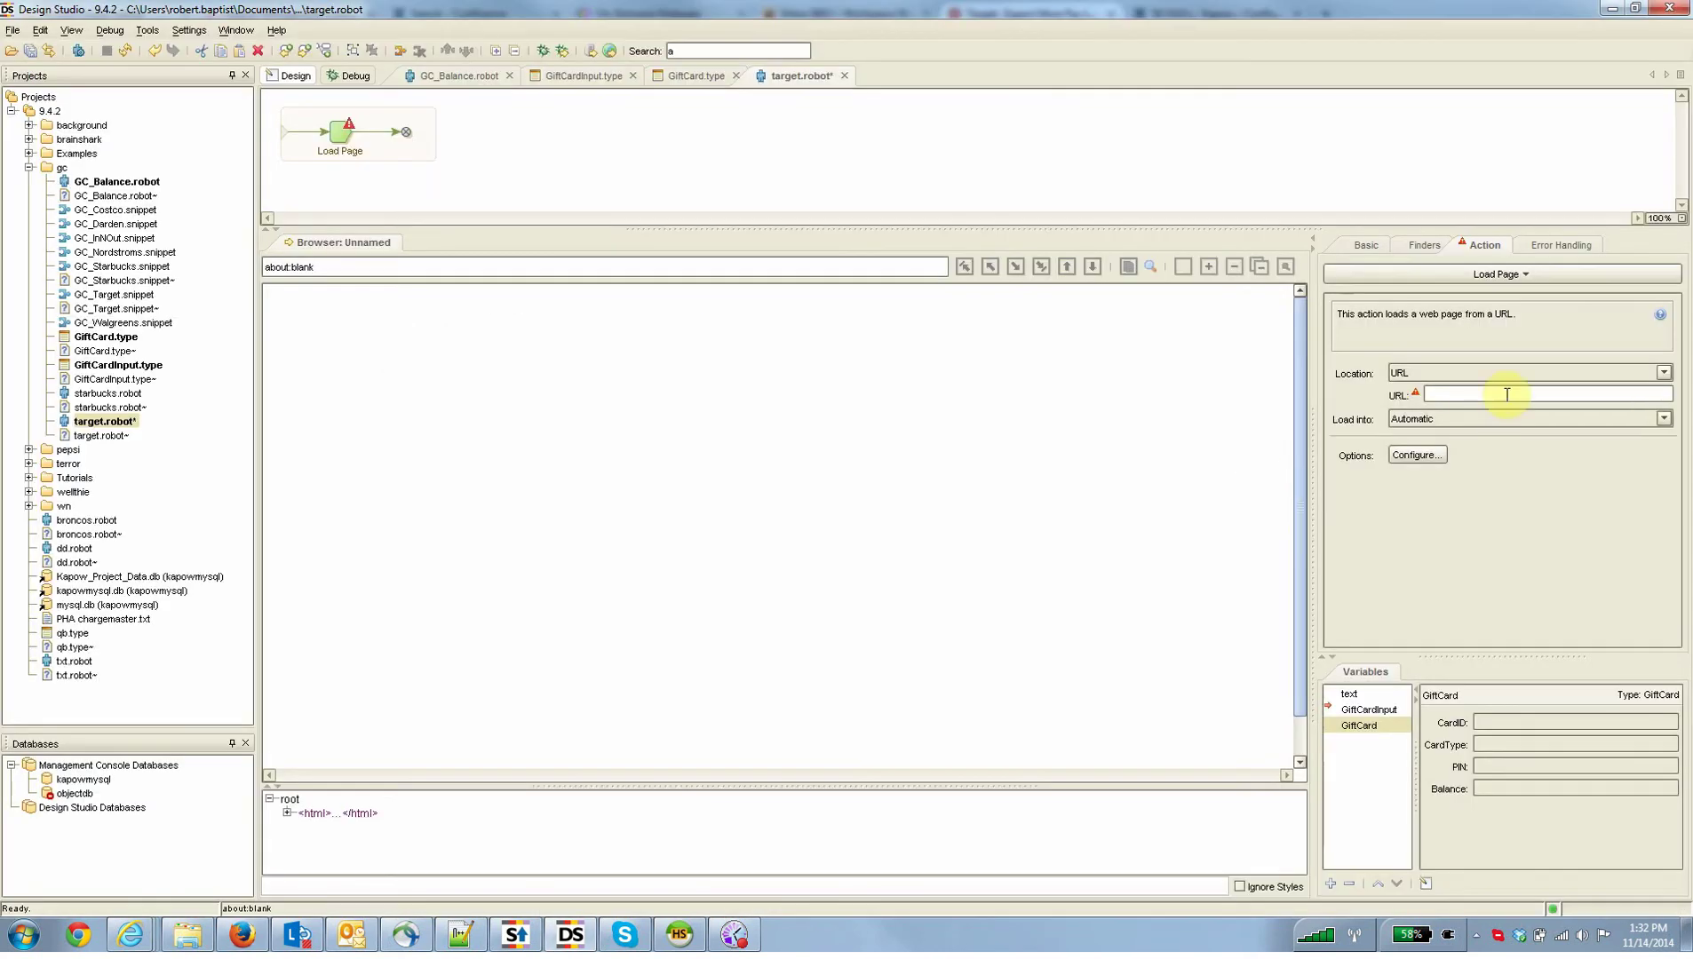
left_click(1506, 393)
key("ctrl+v")
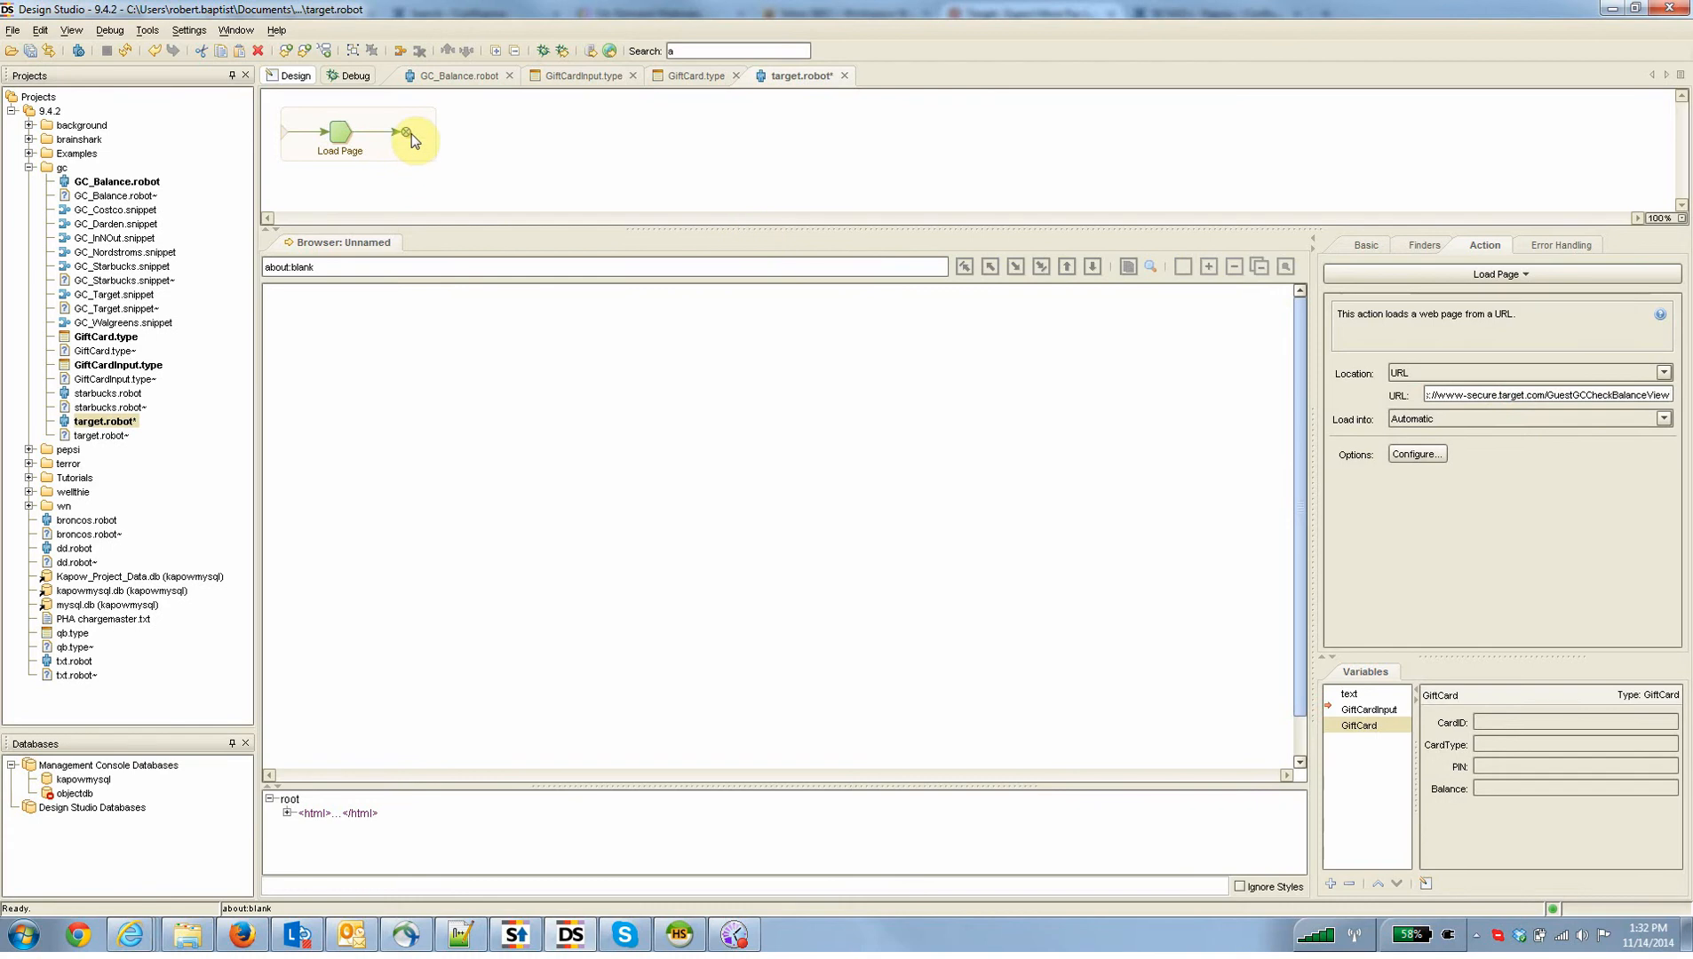
- Run past Load Page and fill the card number field from the GiftCardInput CardID variable
left_click(403, 133)
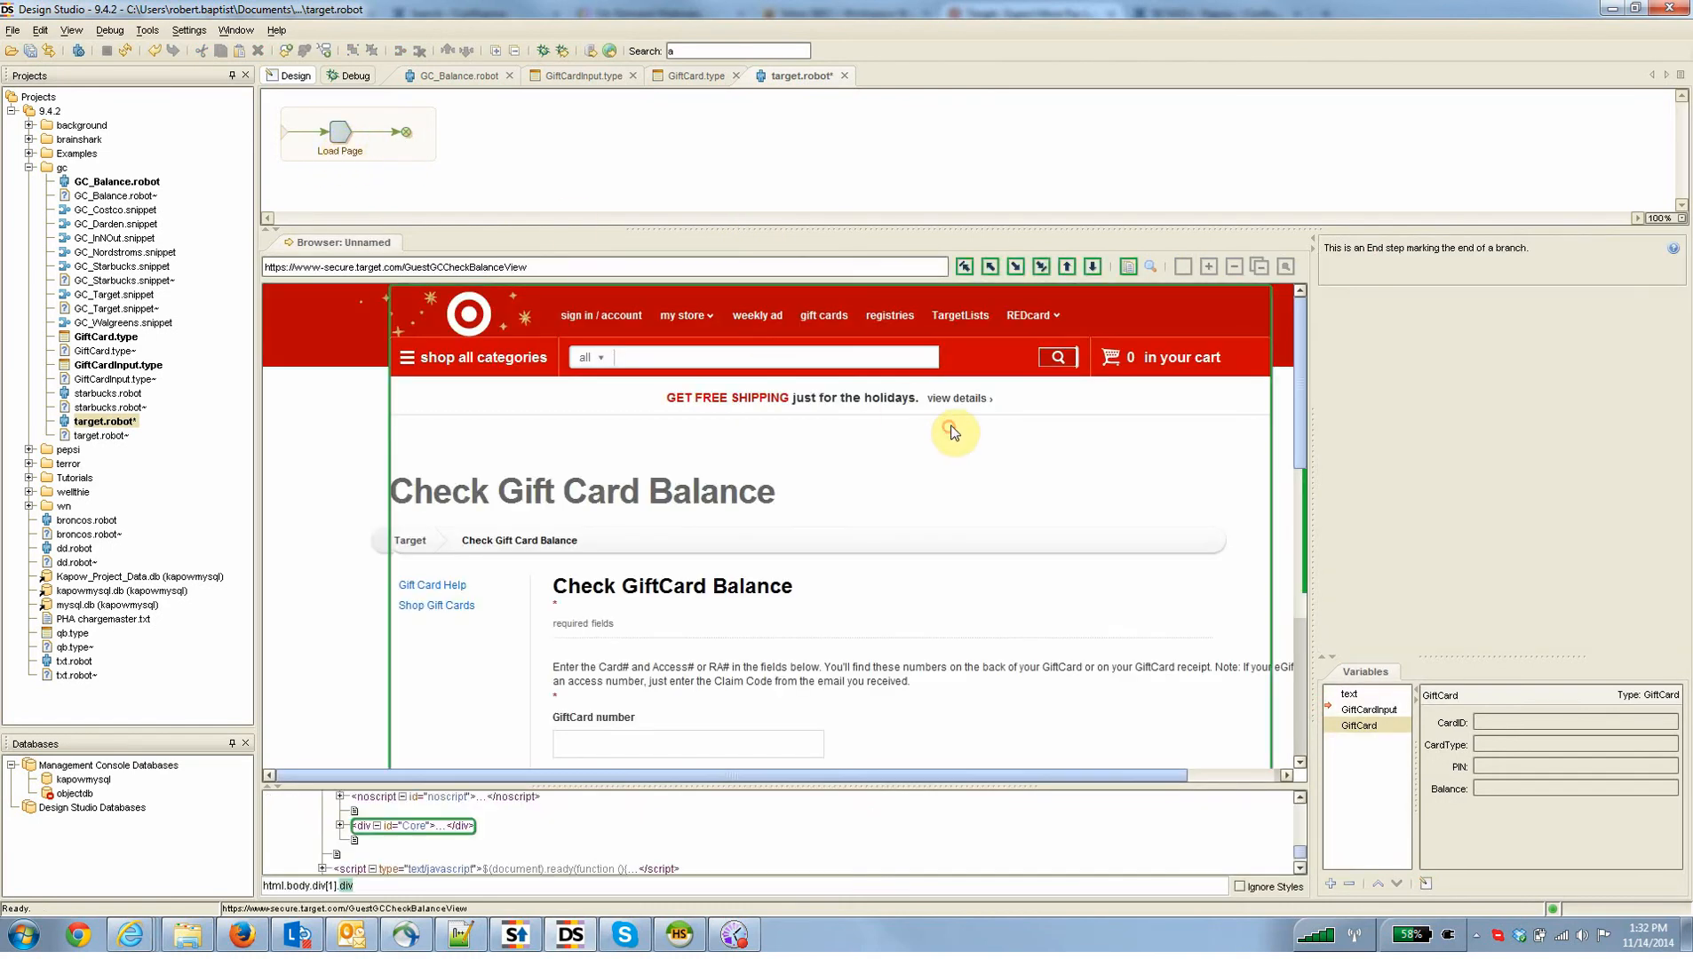
scroll(901, 408, "down", 5)
scroll(901, 422, "up", 2)
left_click(665, 489)
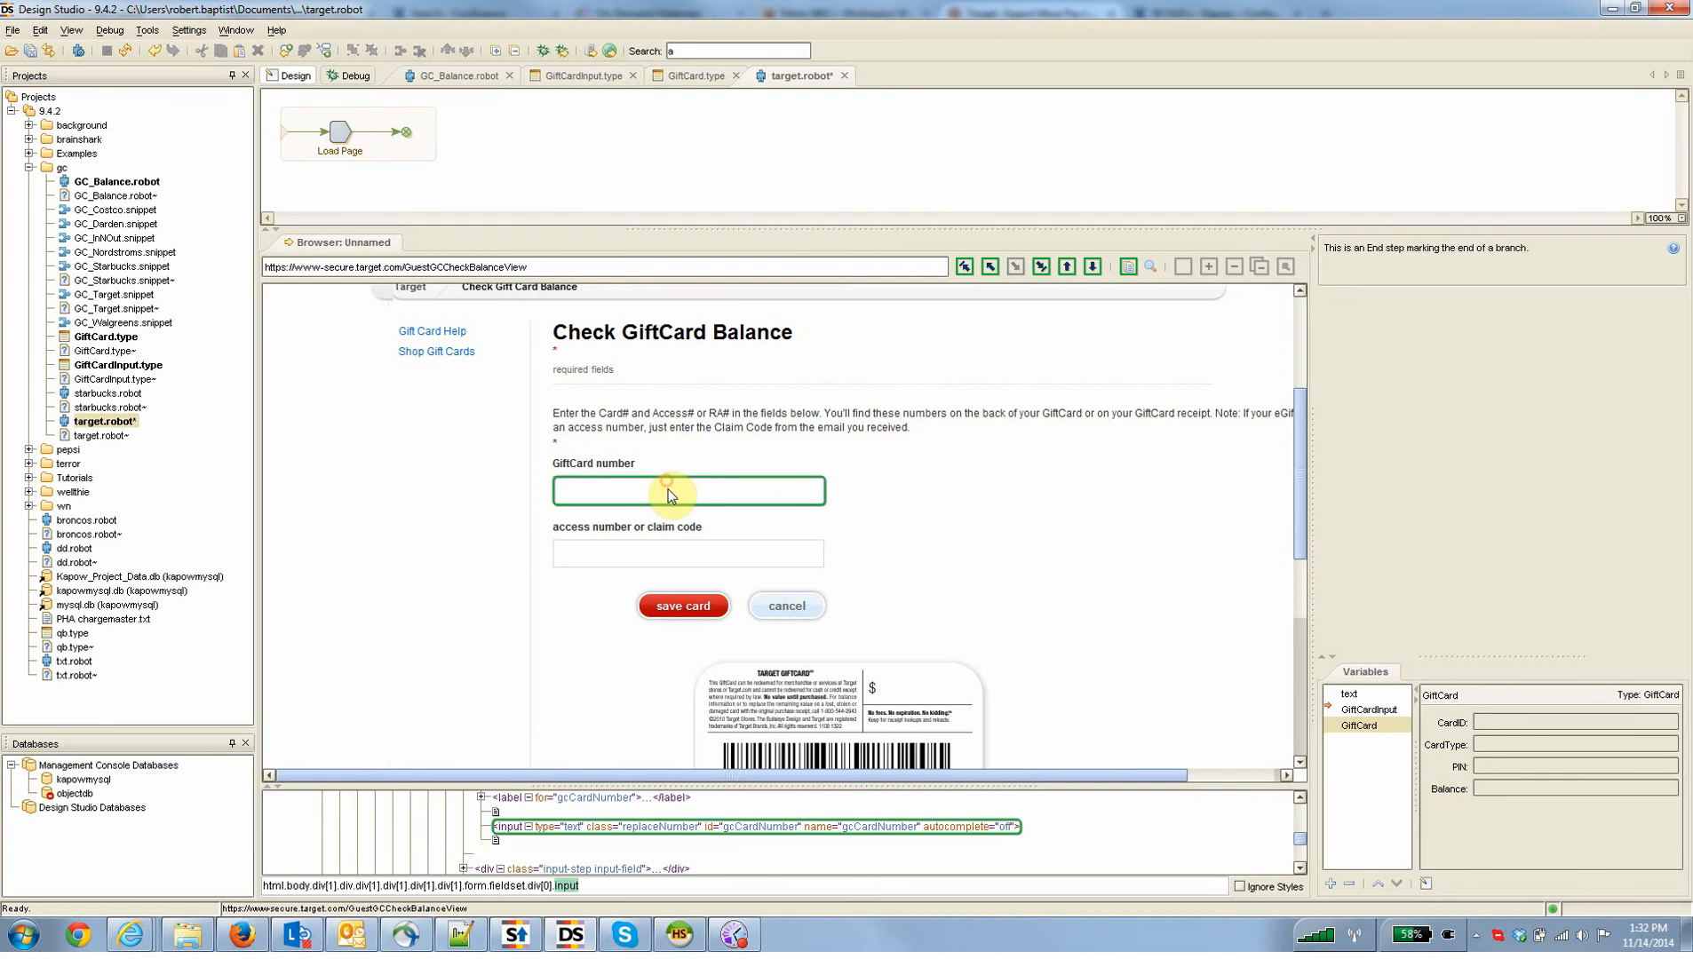
right_click(668, 485)
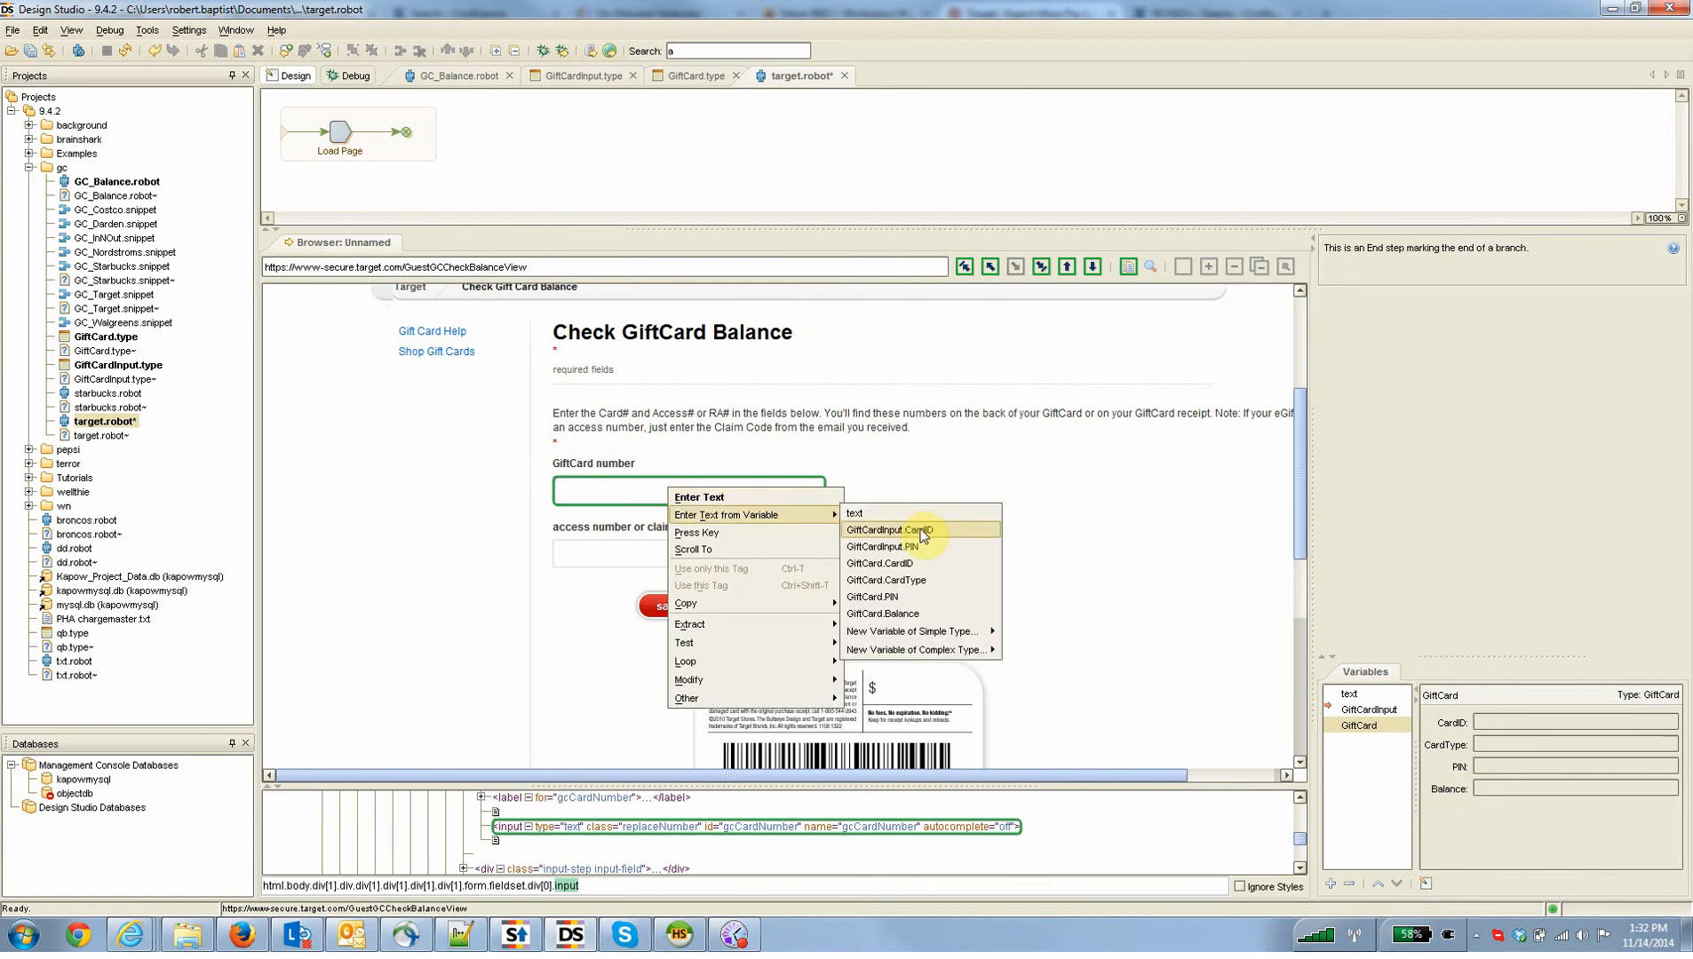
left_click(923, 533)
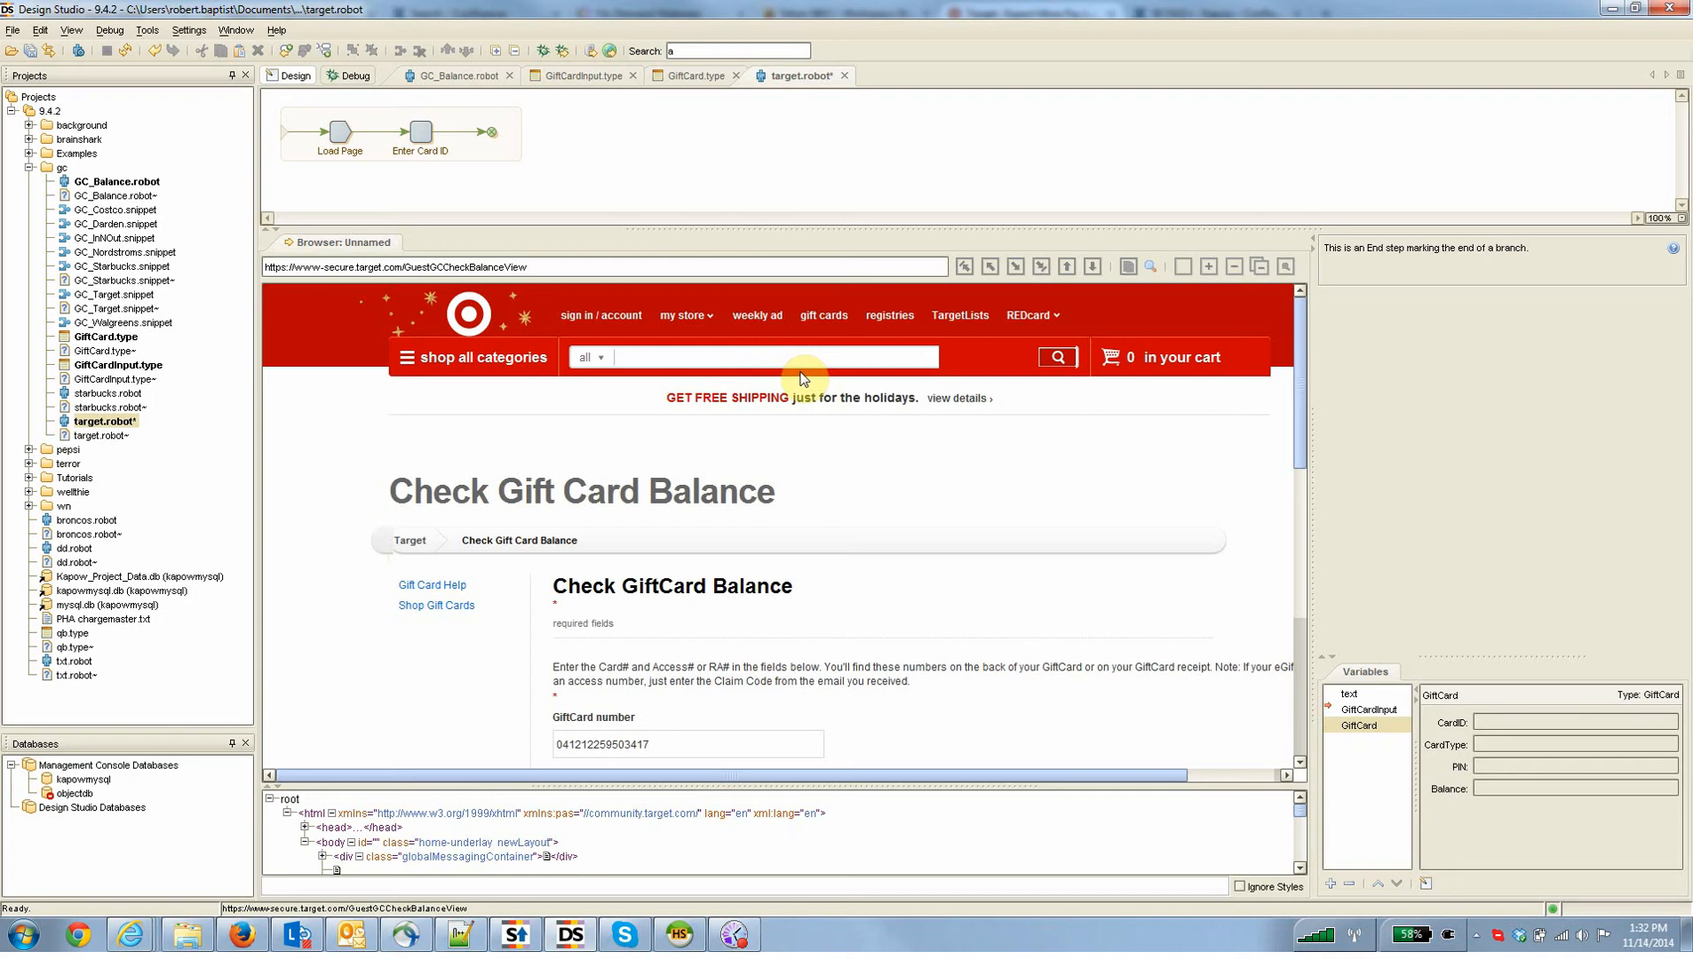
scroll(803, 377, "down", 5)
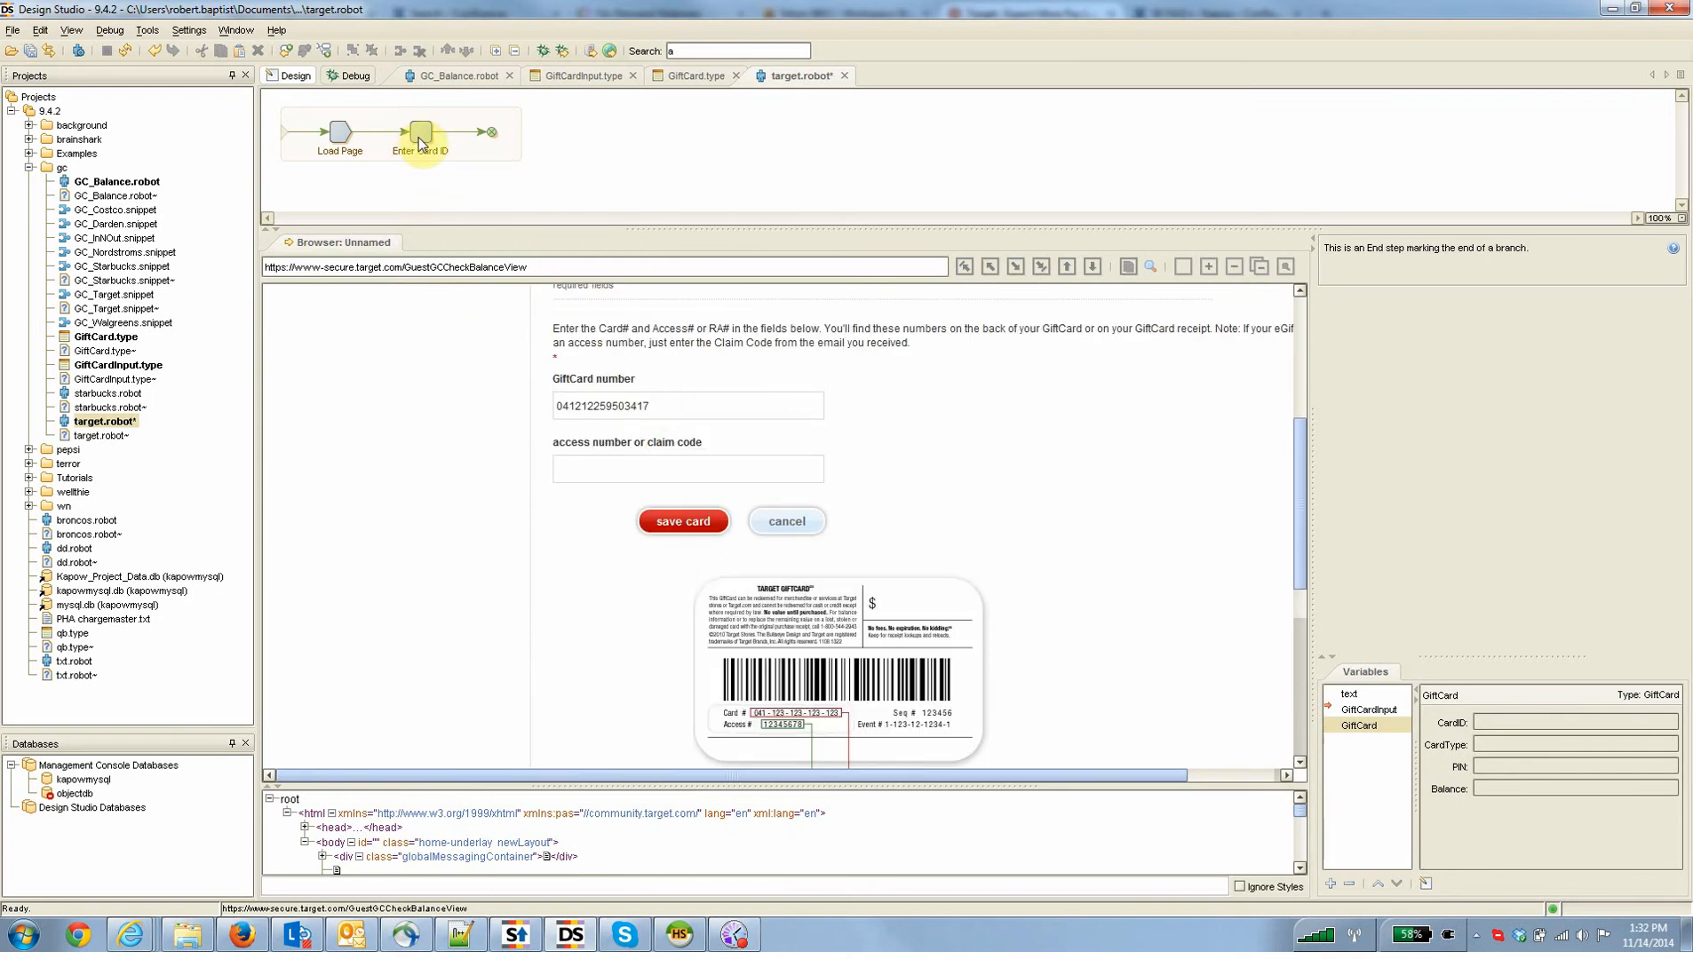
left_click(645, 407)
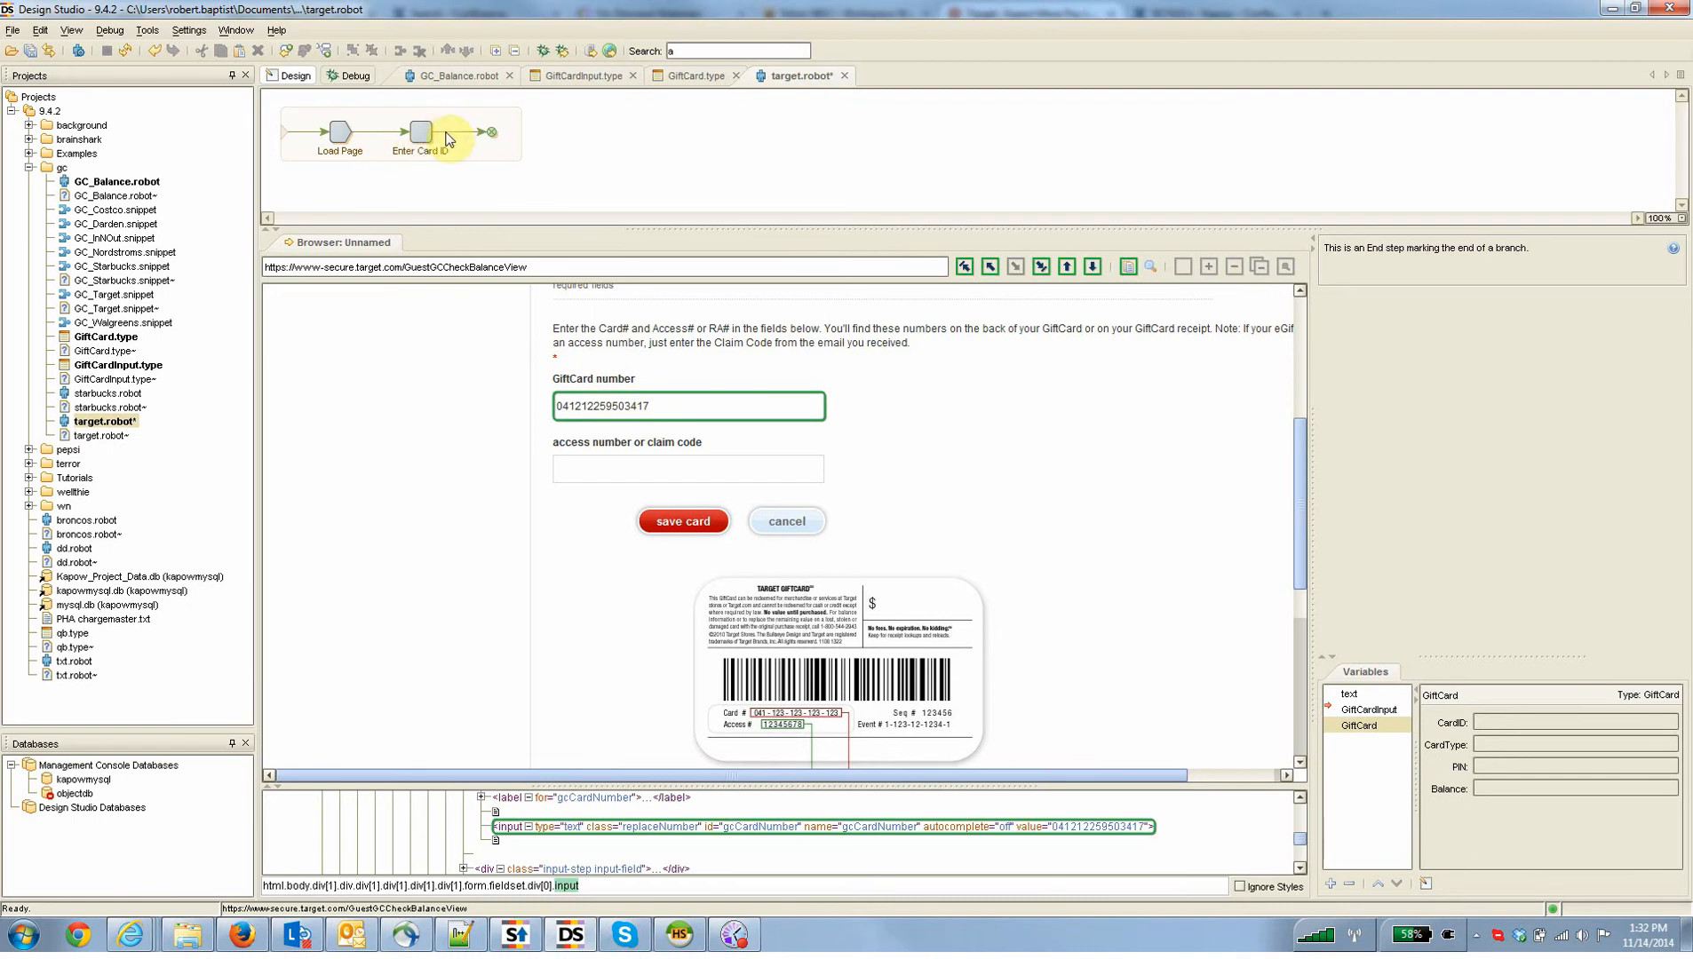
scroll(834, 502, "up", 1)
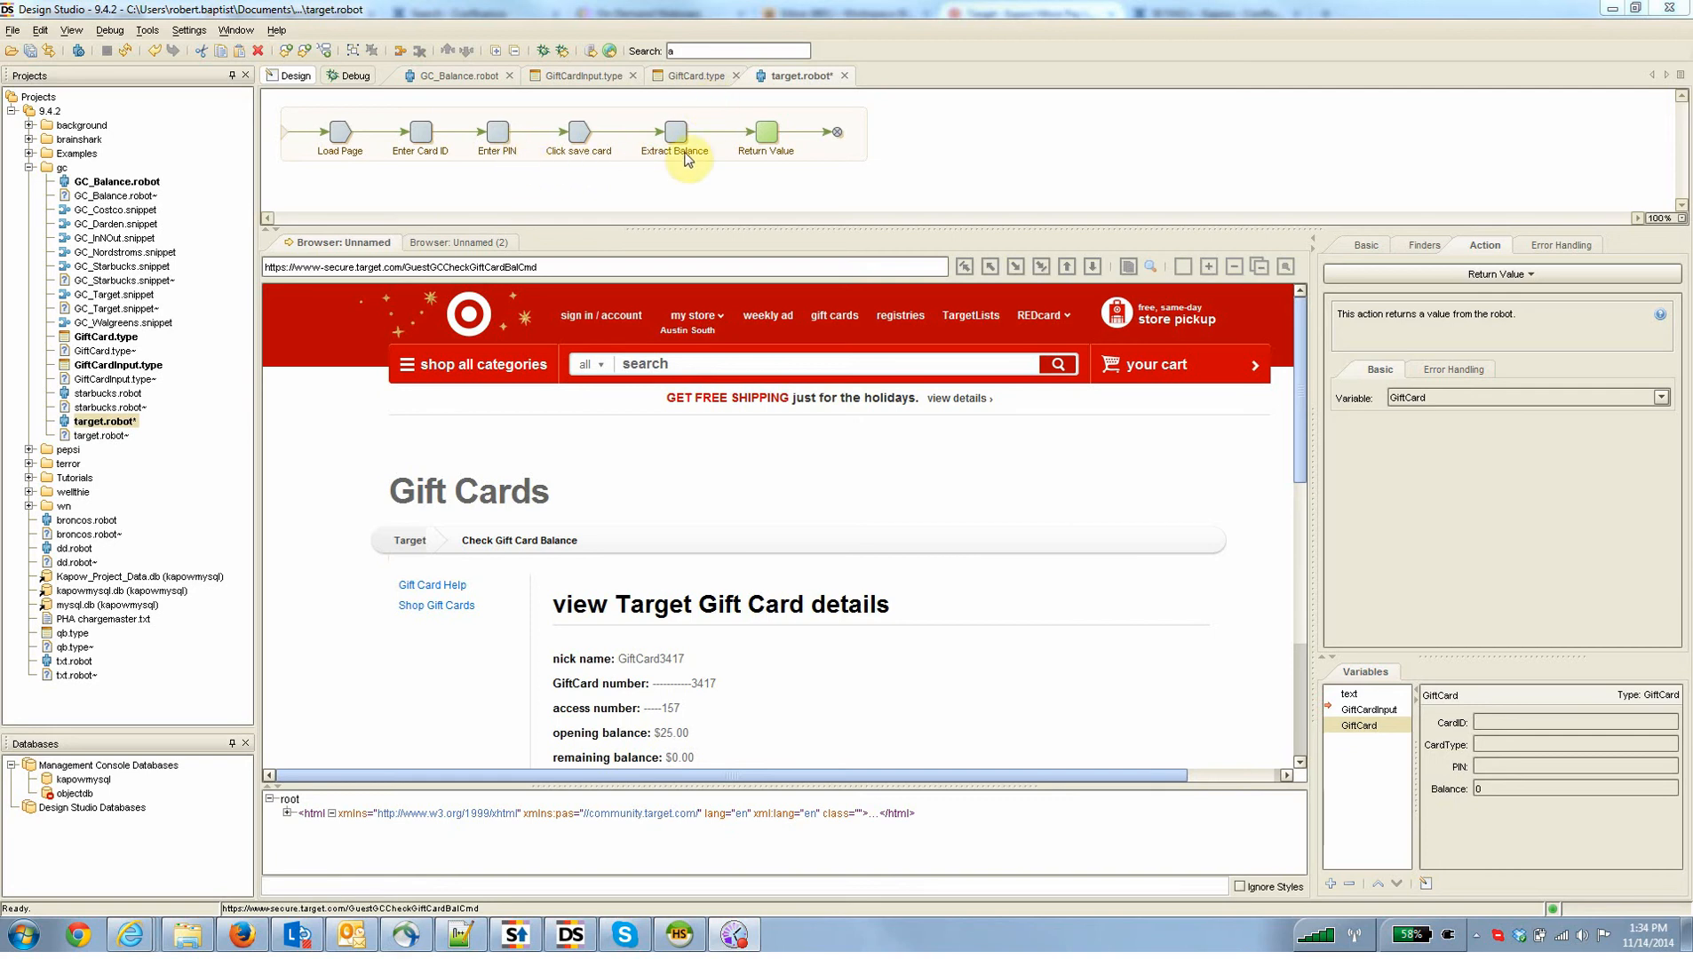
left_click(936, 437)
scroll(936, 449, "down", 3)
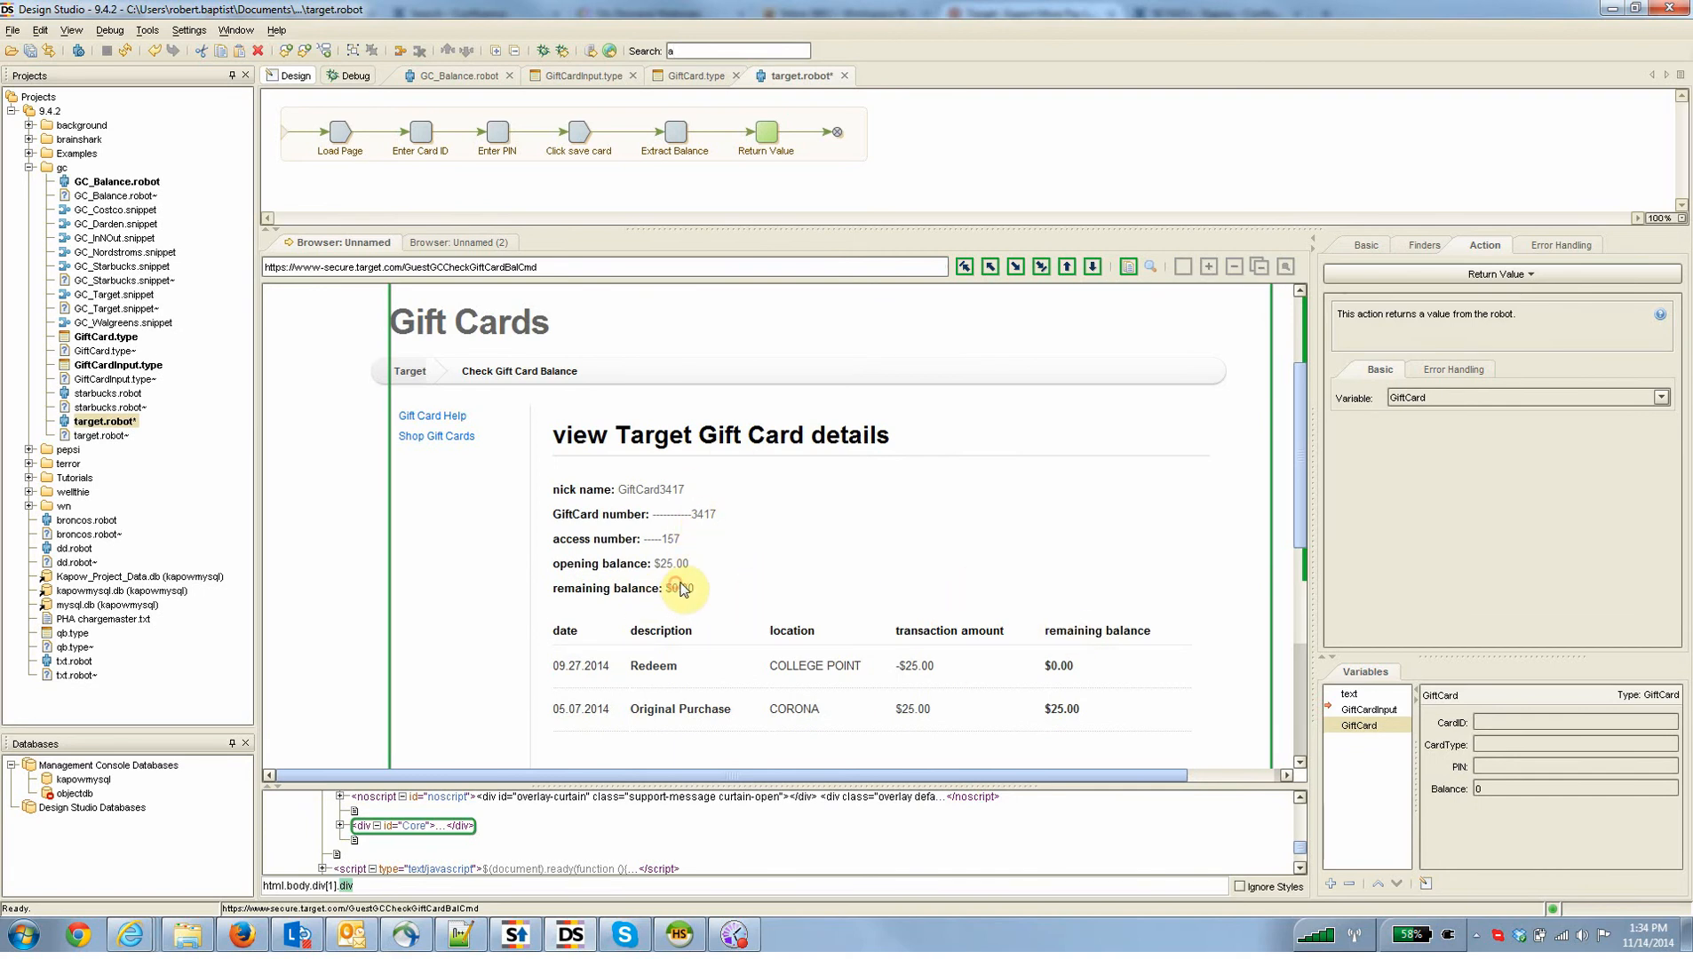
scroll(874, 634, "down", 1)
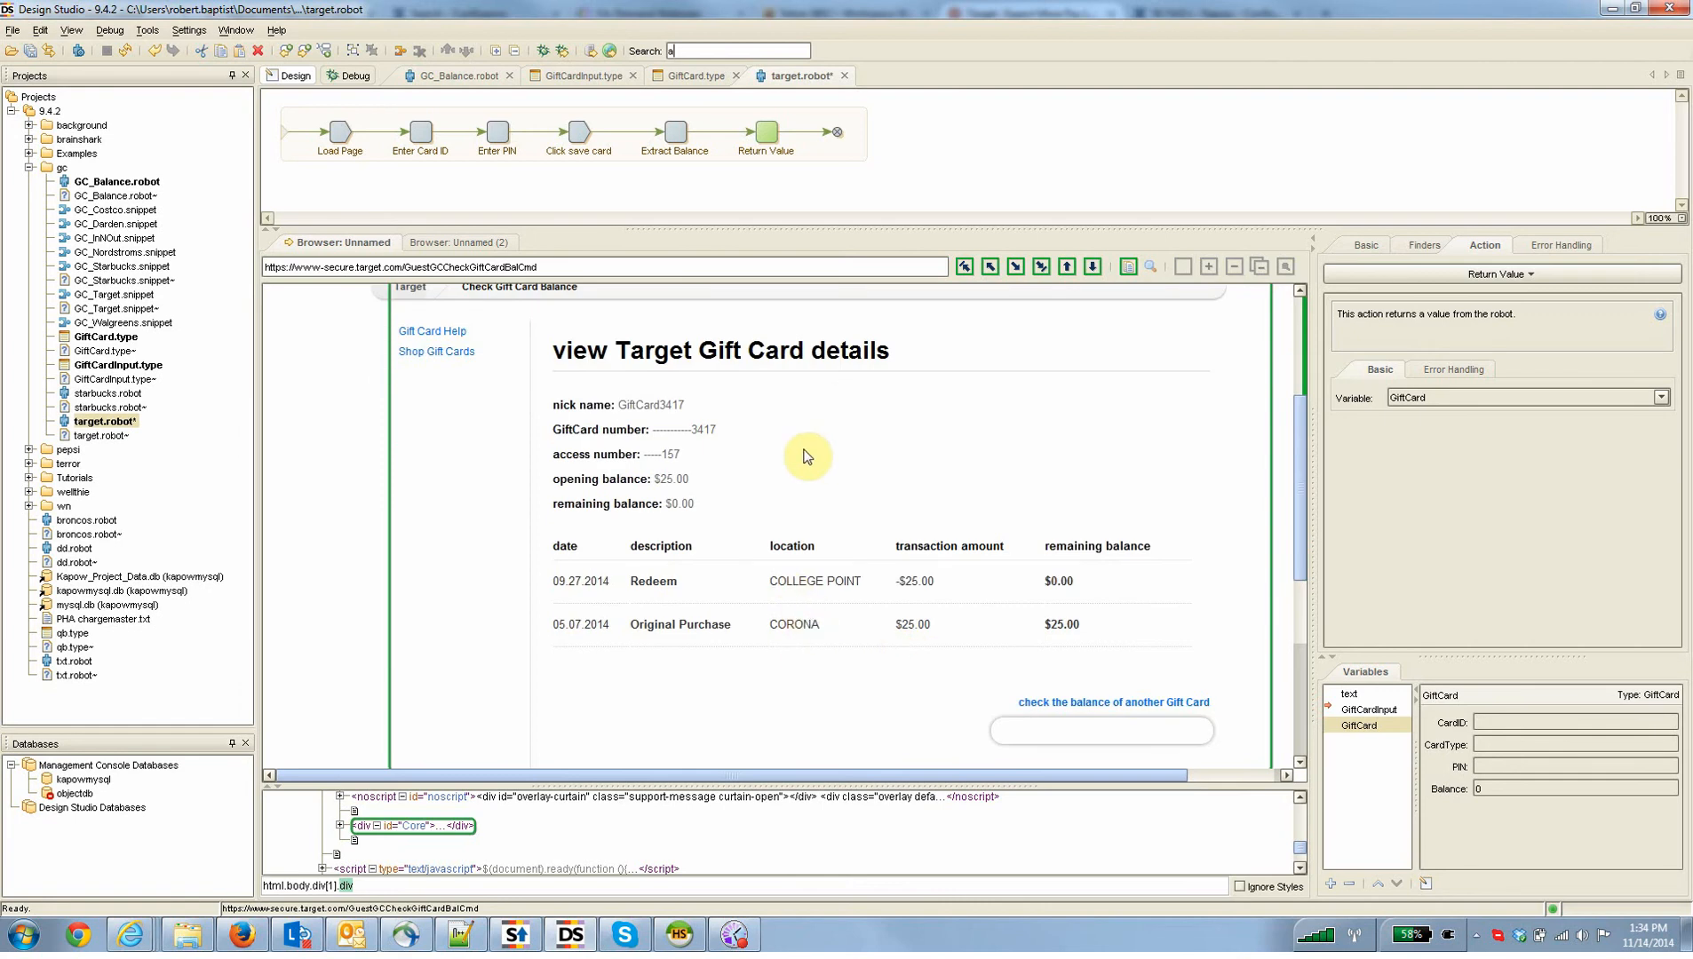
scroll(800, 456, "up", 1)
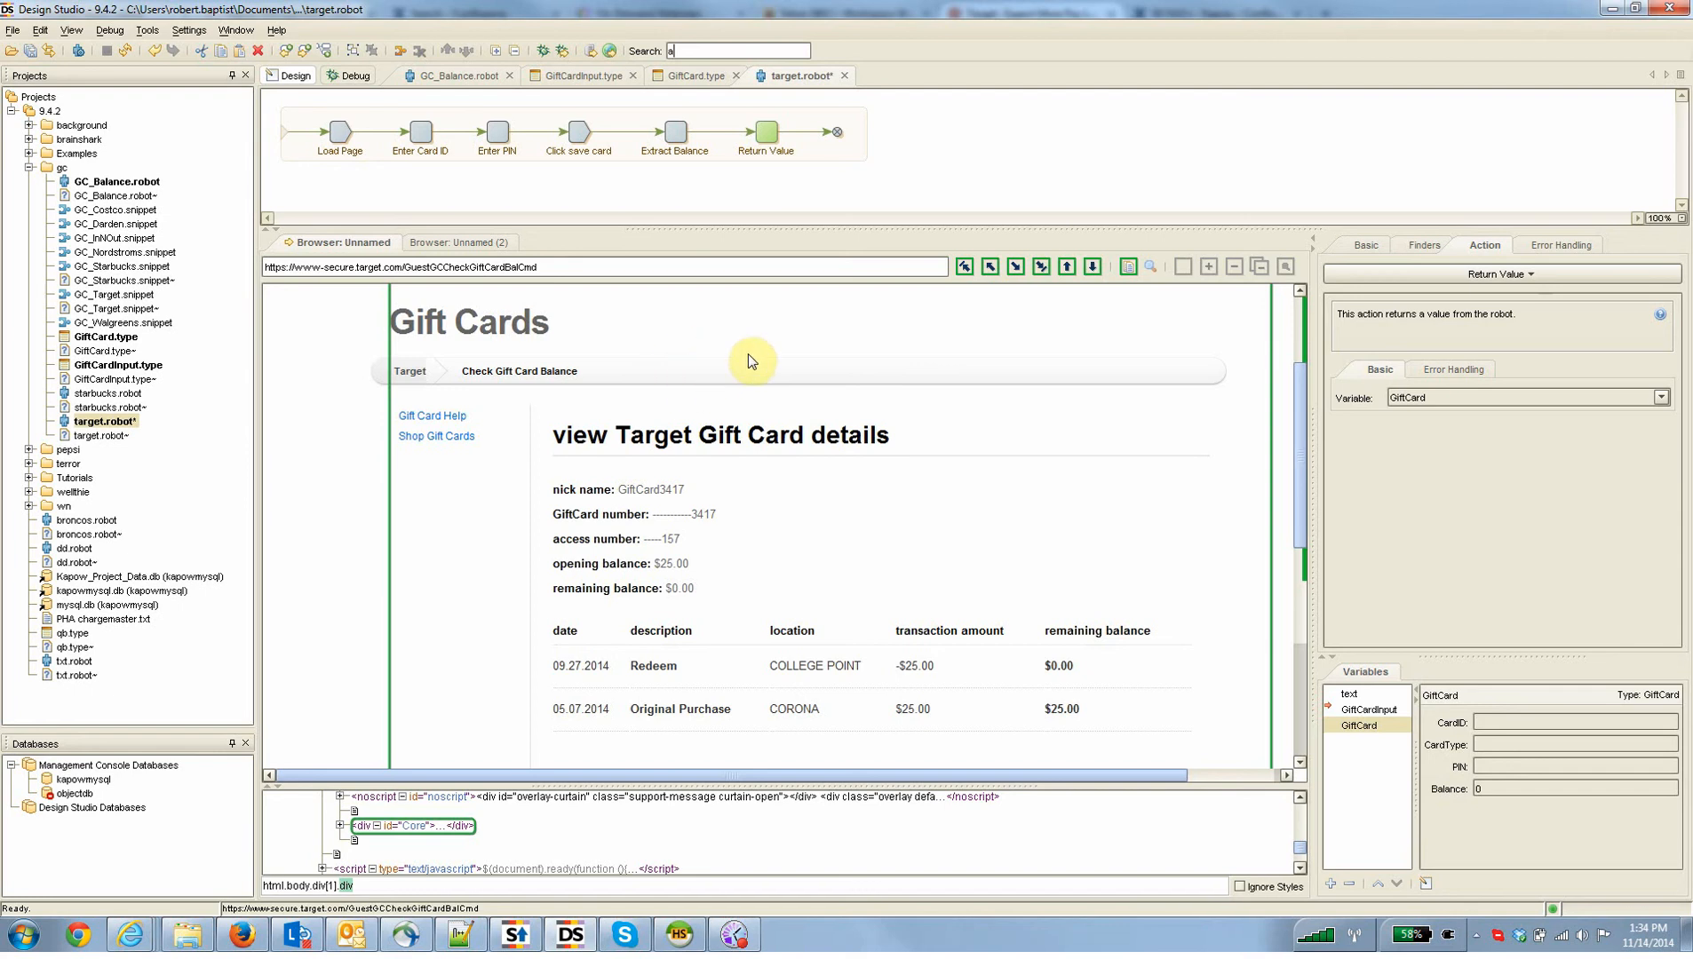
scroll(744, 449, "up", 3)
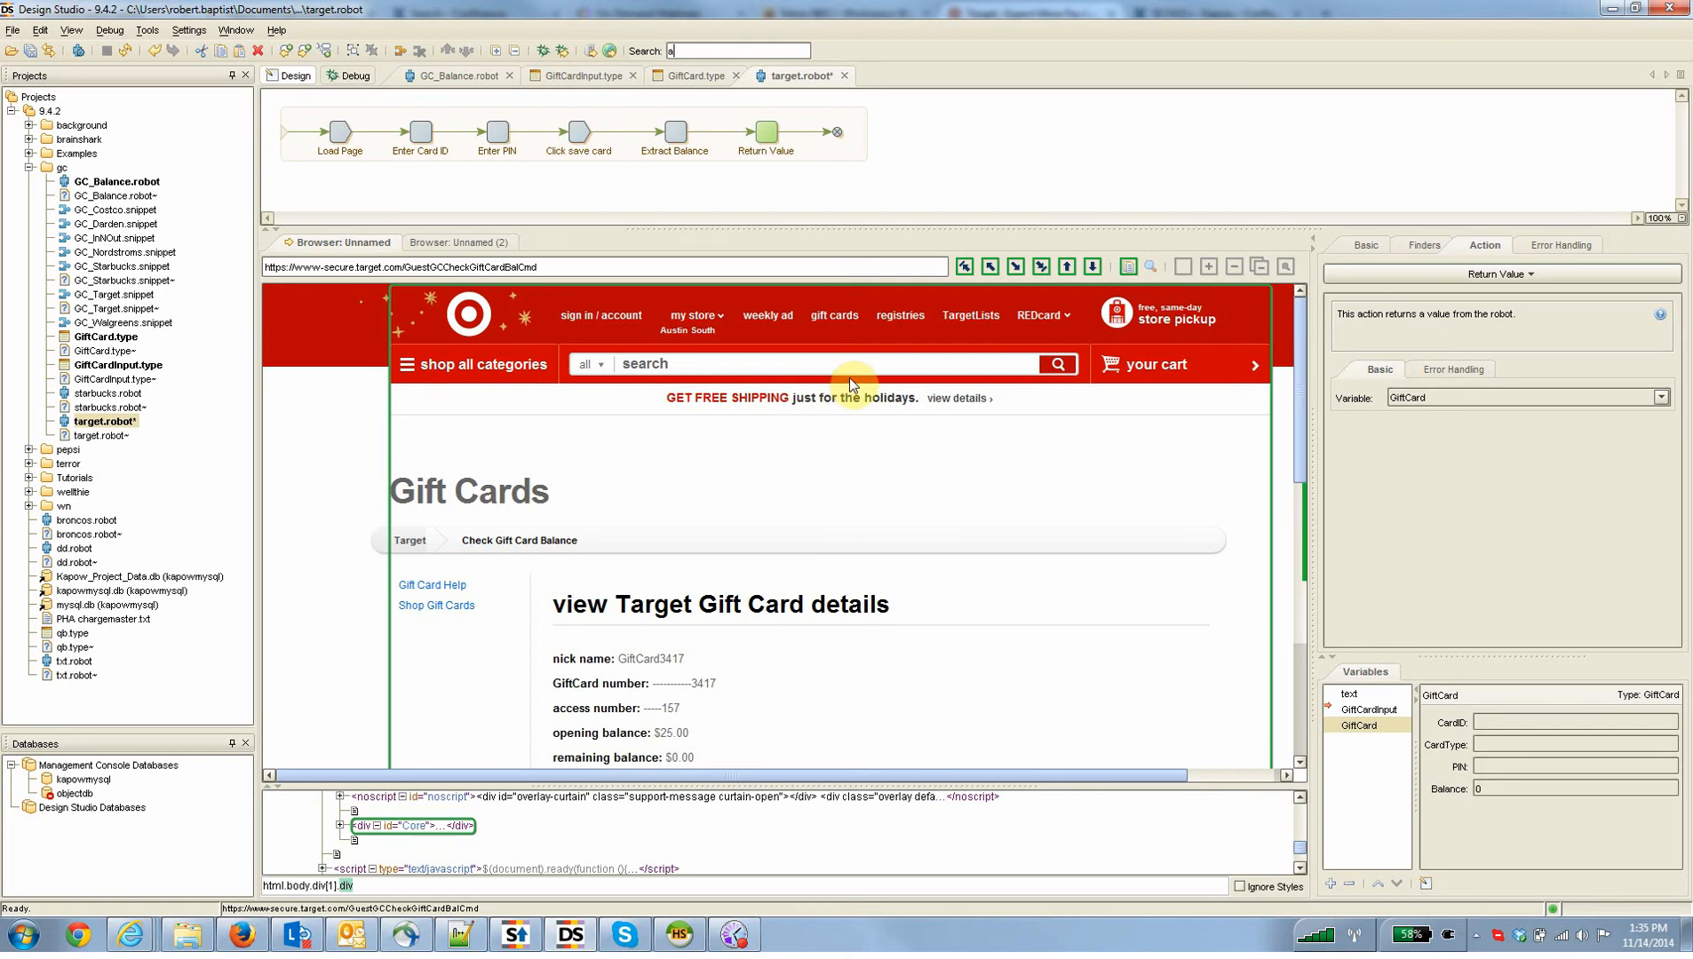
scroll(850, 376, "down", 3)
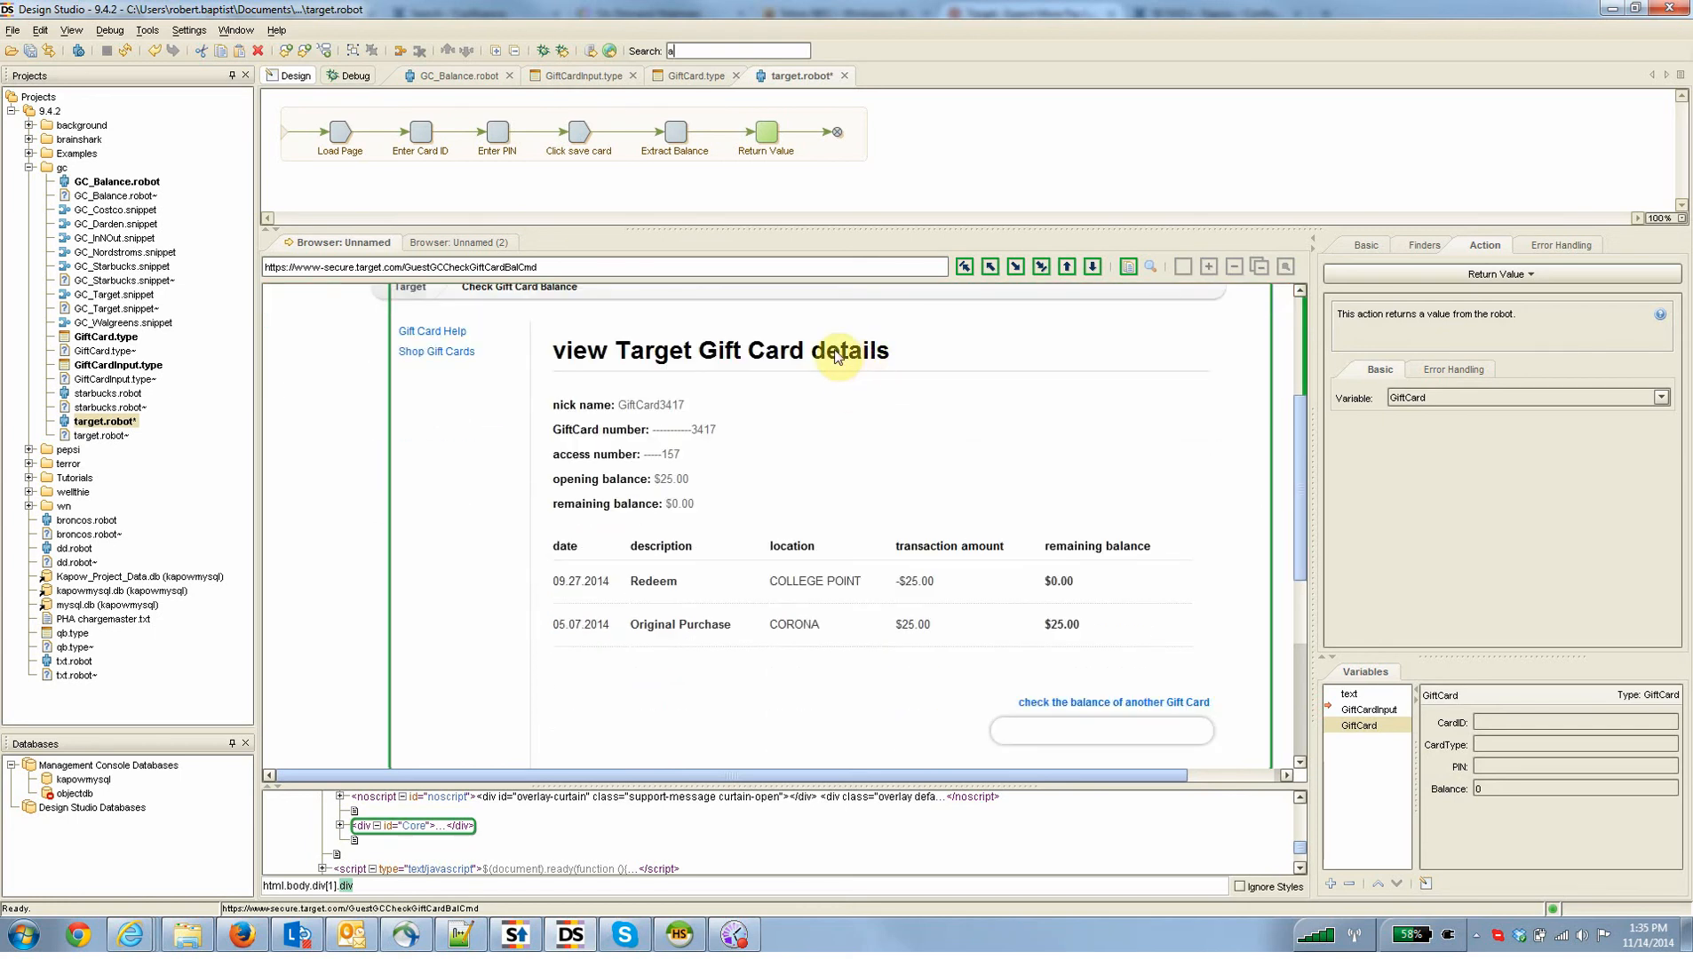
- Return to the Load Page step and open the Browser Tracer from the Tools menu
left_click(338, 132)
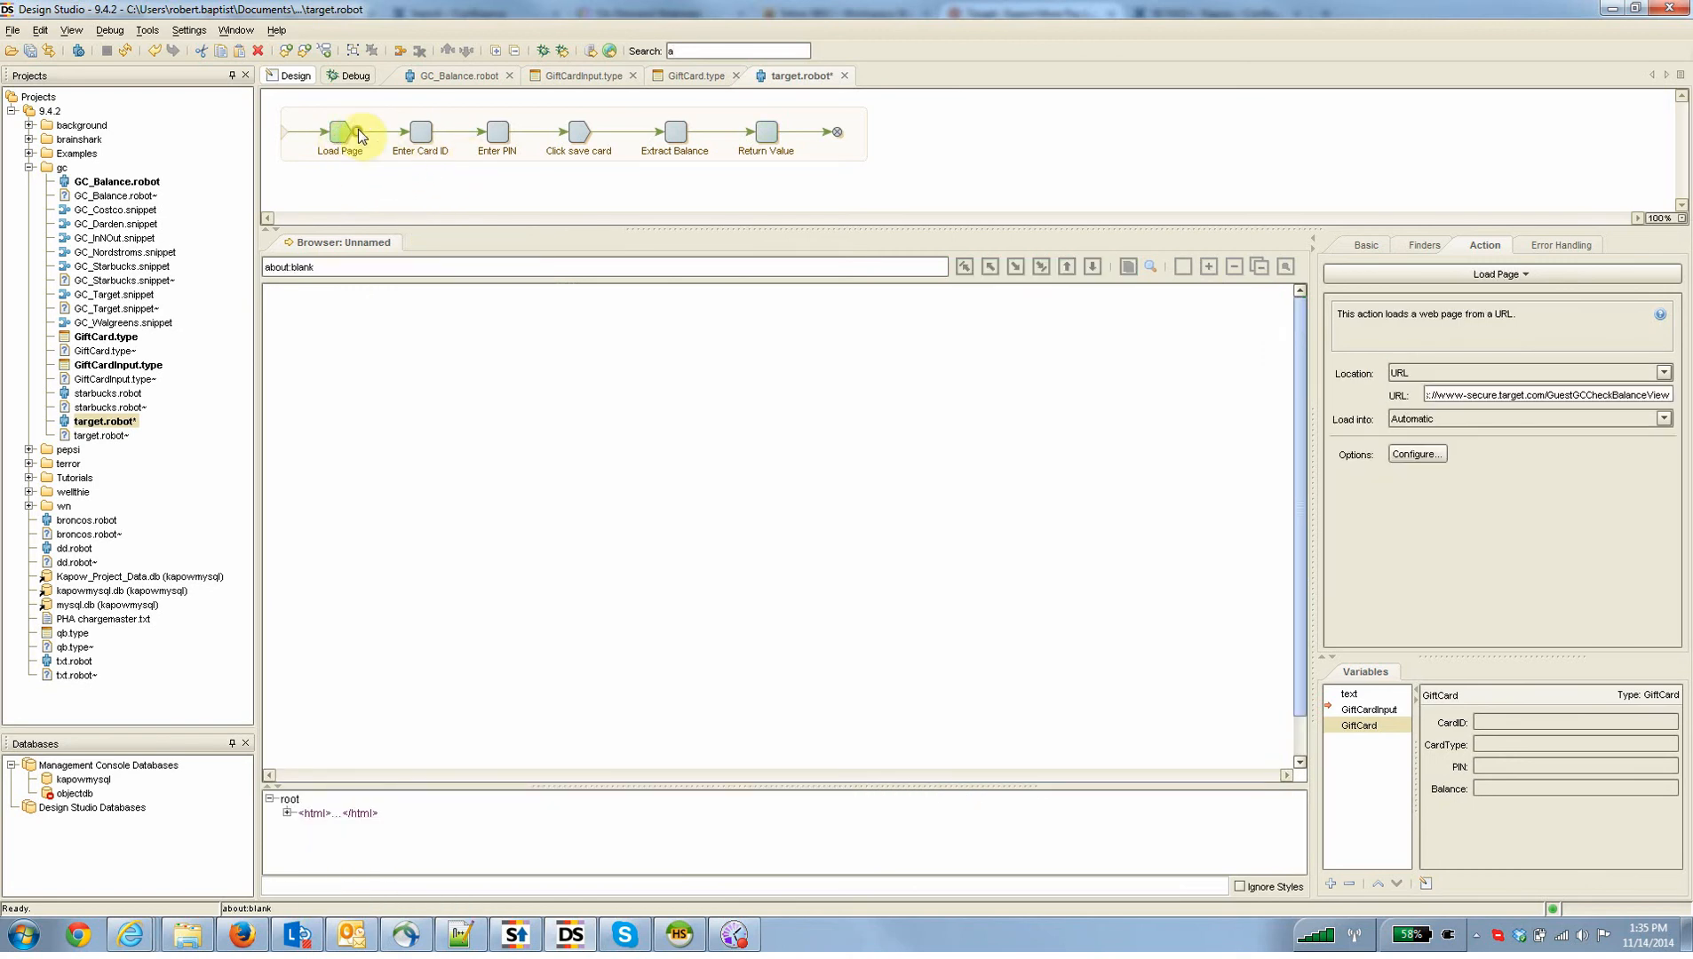
left_click(147, 30)
left_click(146, 32)
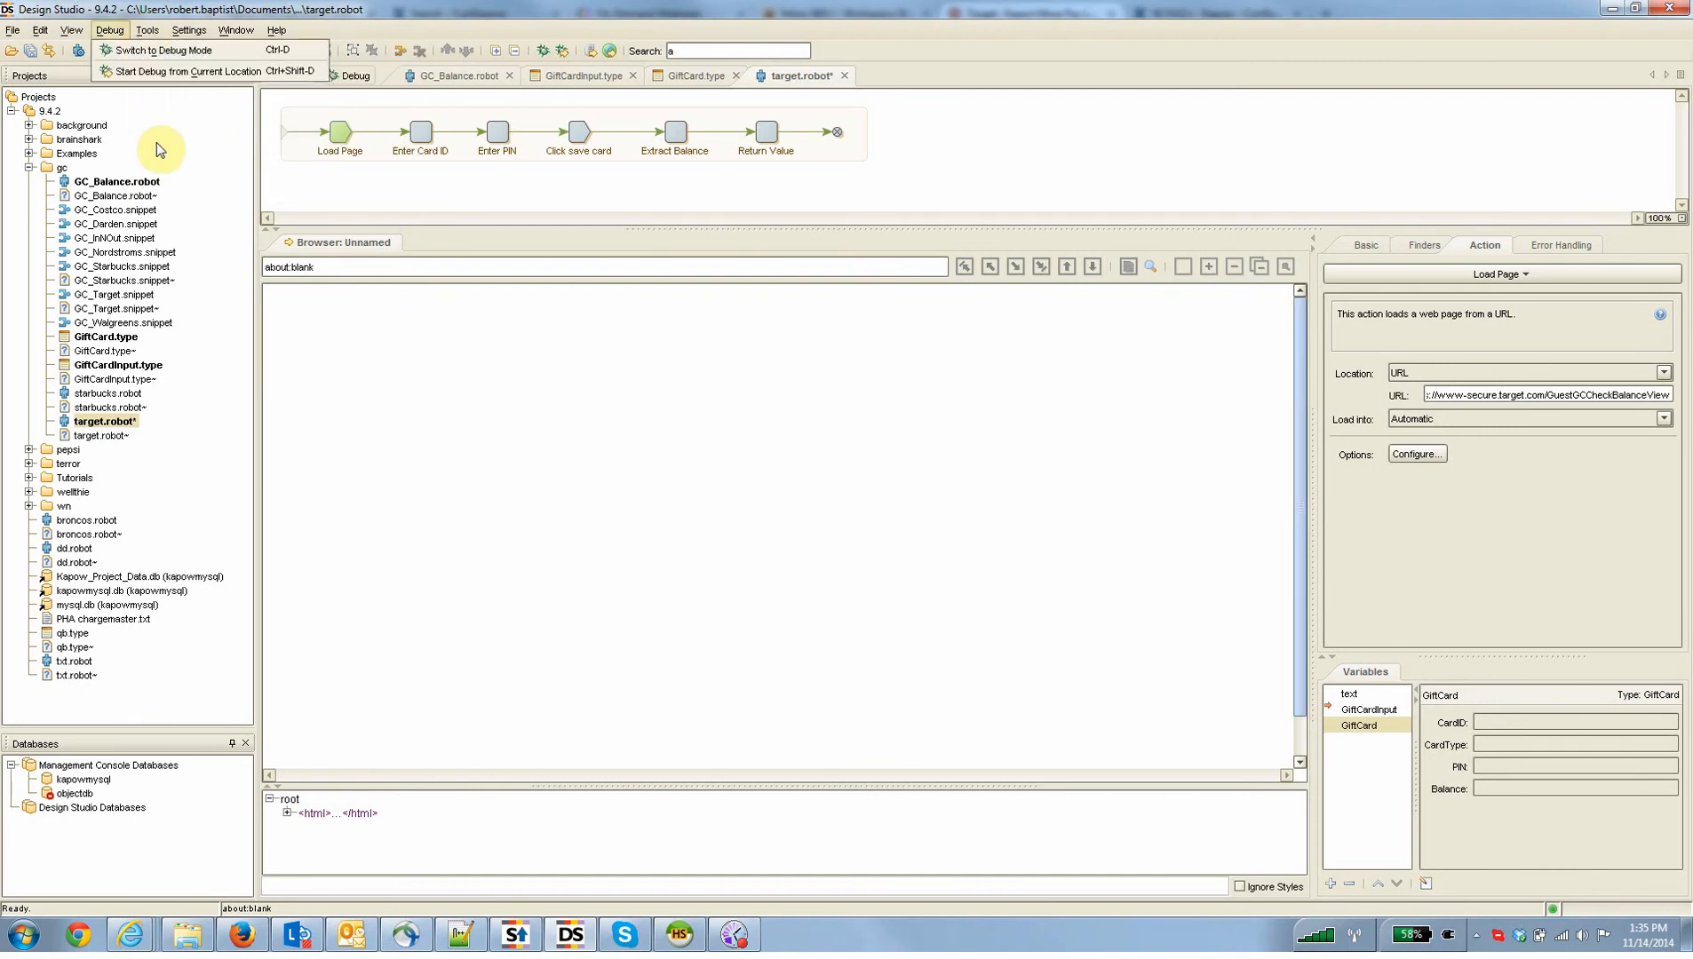
left_click(146, 30)
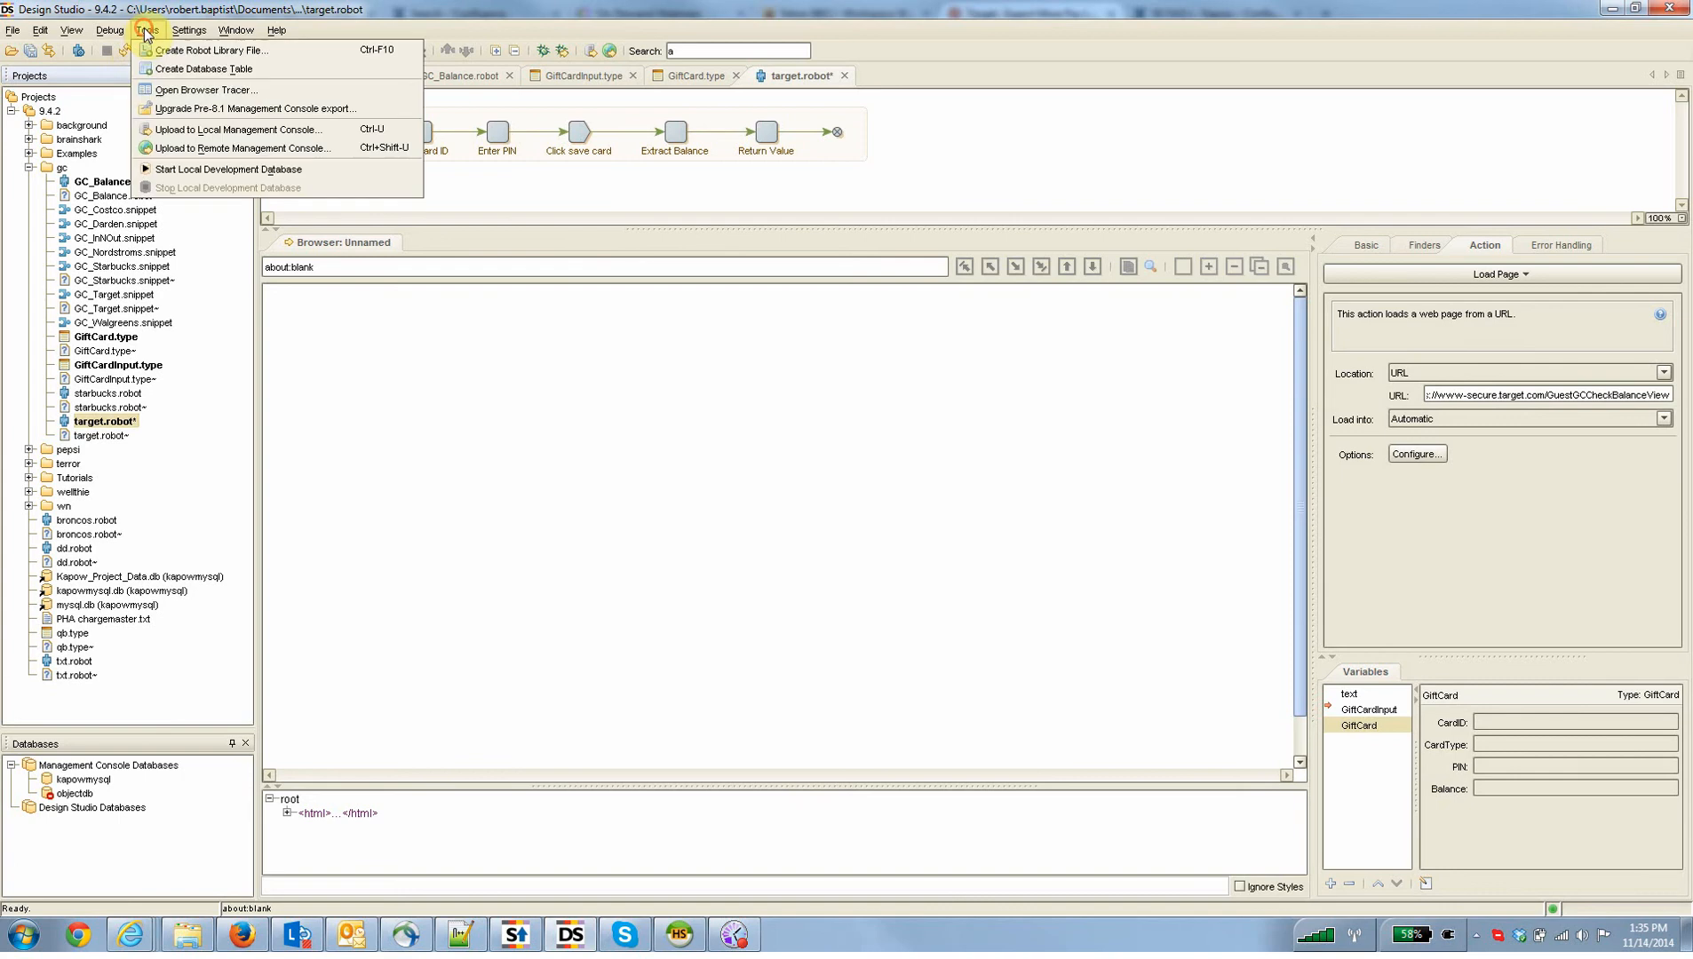
left_click(184, 89)
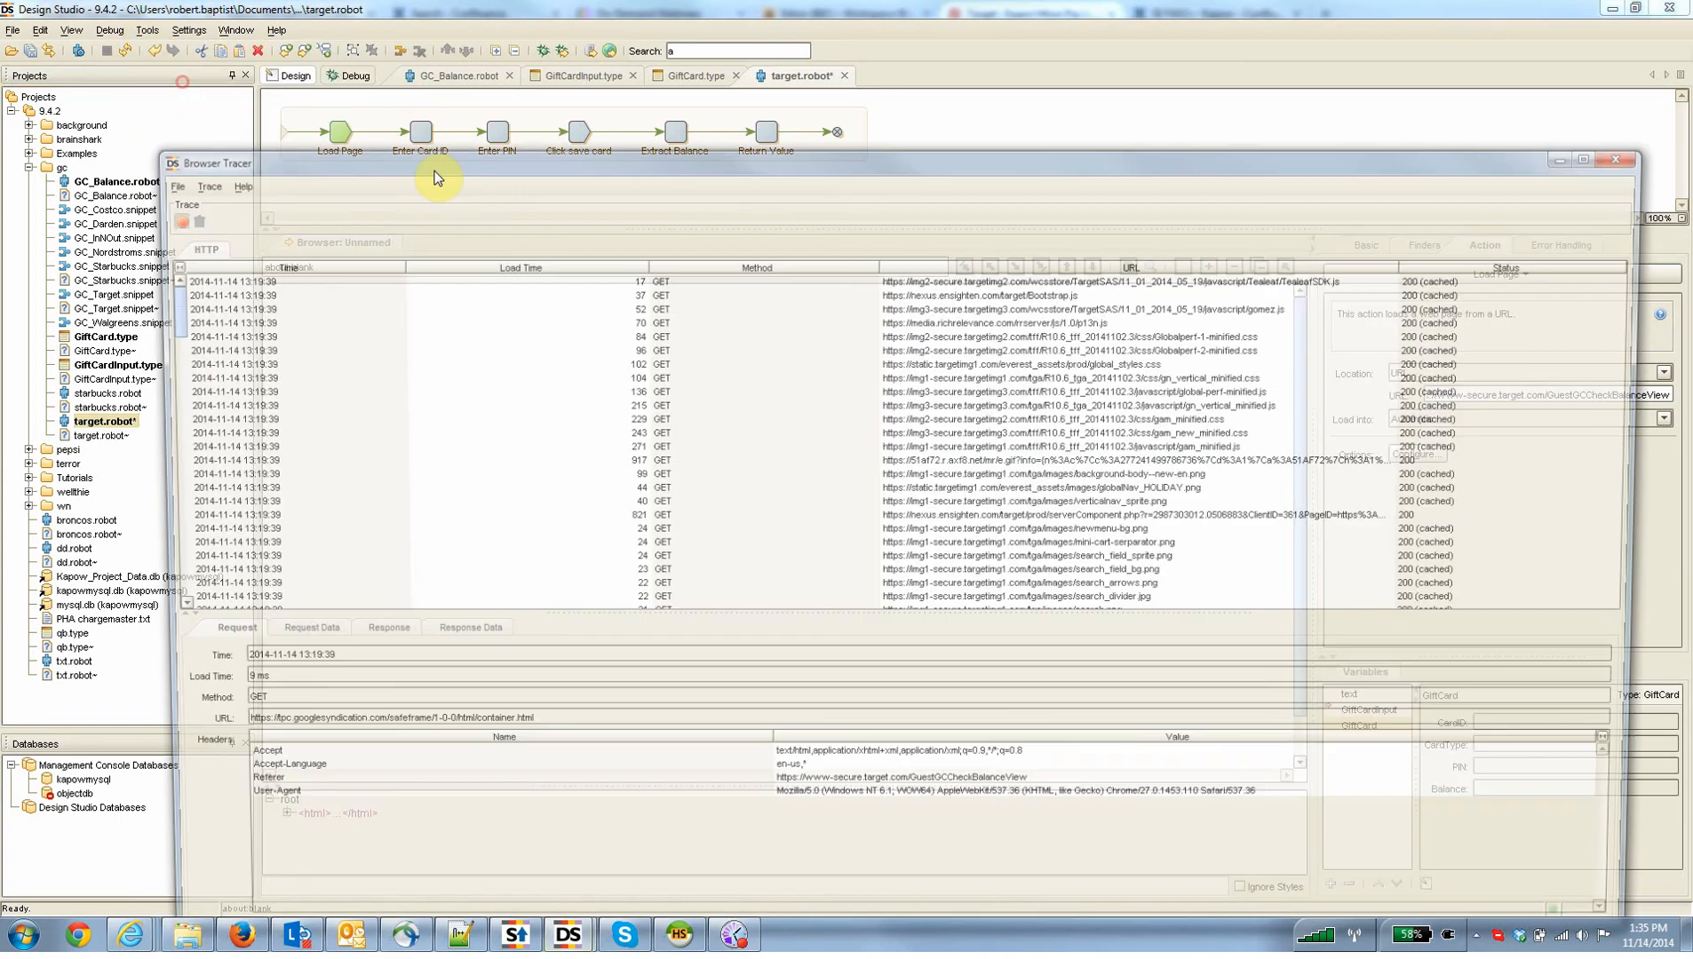
- Clear the old trace and run the robot to Enter Card ID to record the page's requests
left_click(172, 219)
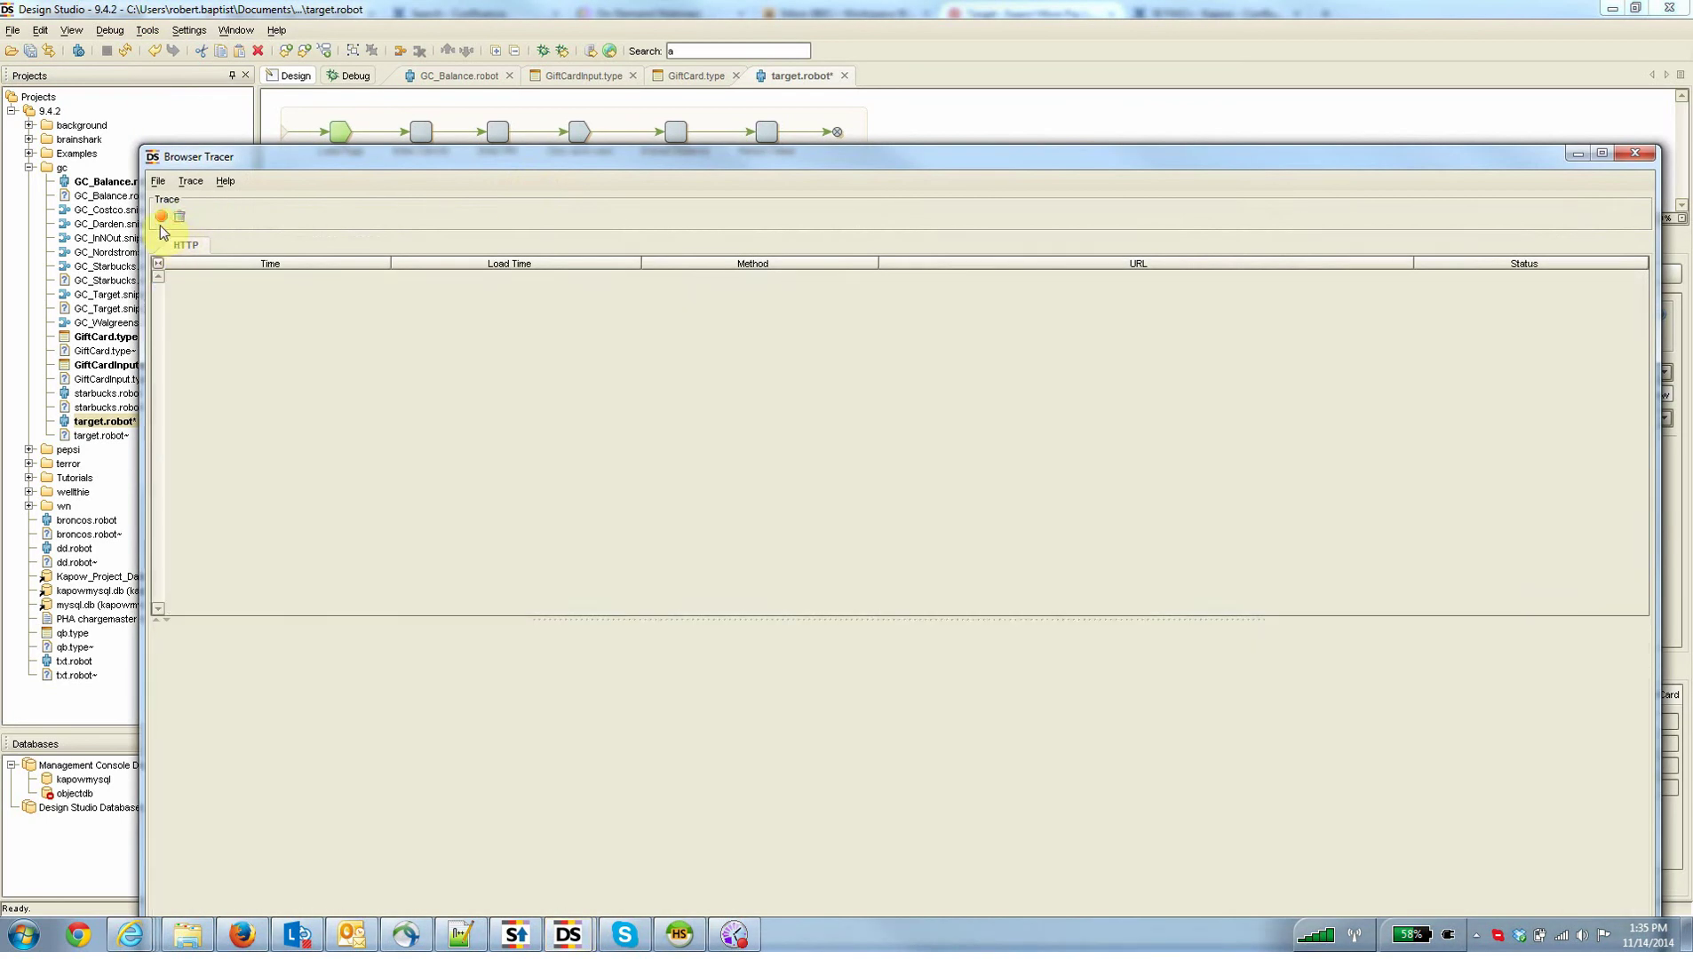
left_click_drag(415, 161, 530, 287)
left_click(419, 138)
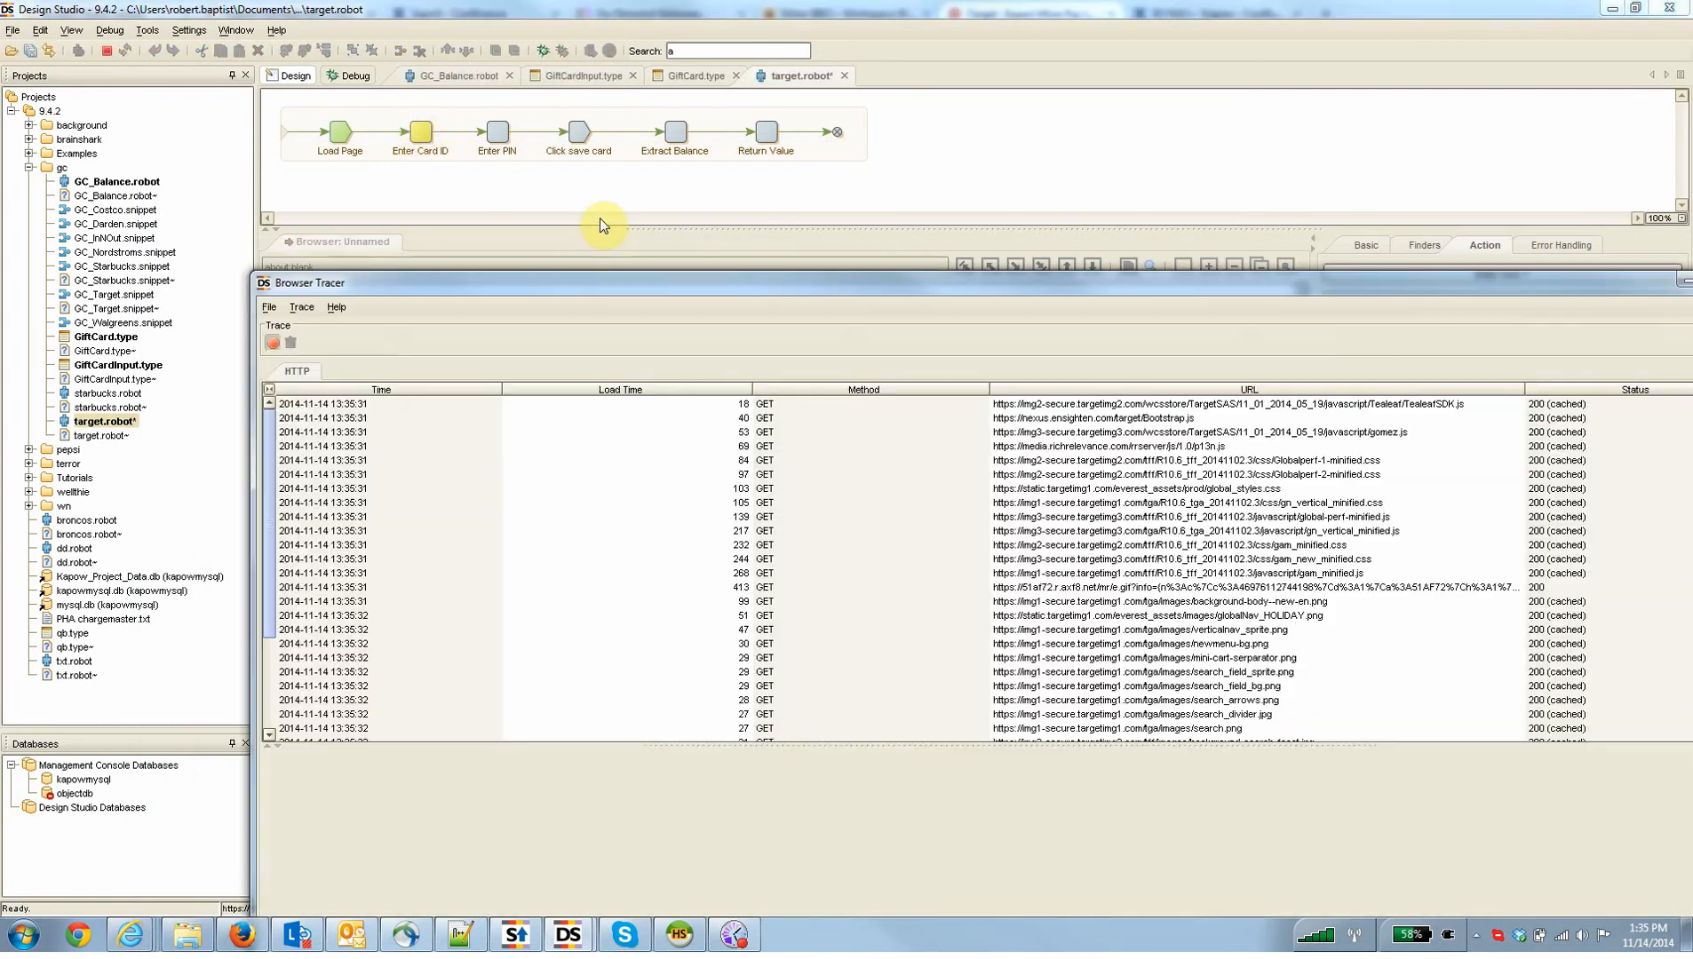
- Review details of recorded requests: richrelevance, googlesyndication, ensighten, Bootstrap.js, gam_minified.css
left_click(1098, 446)
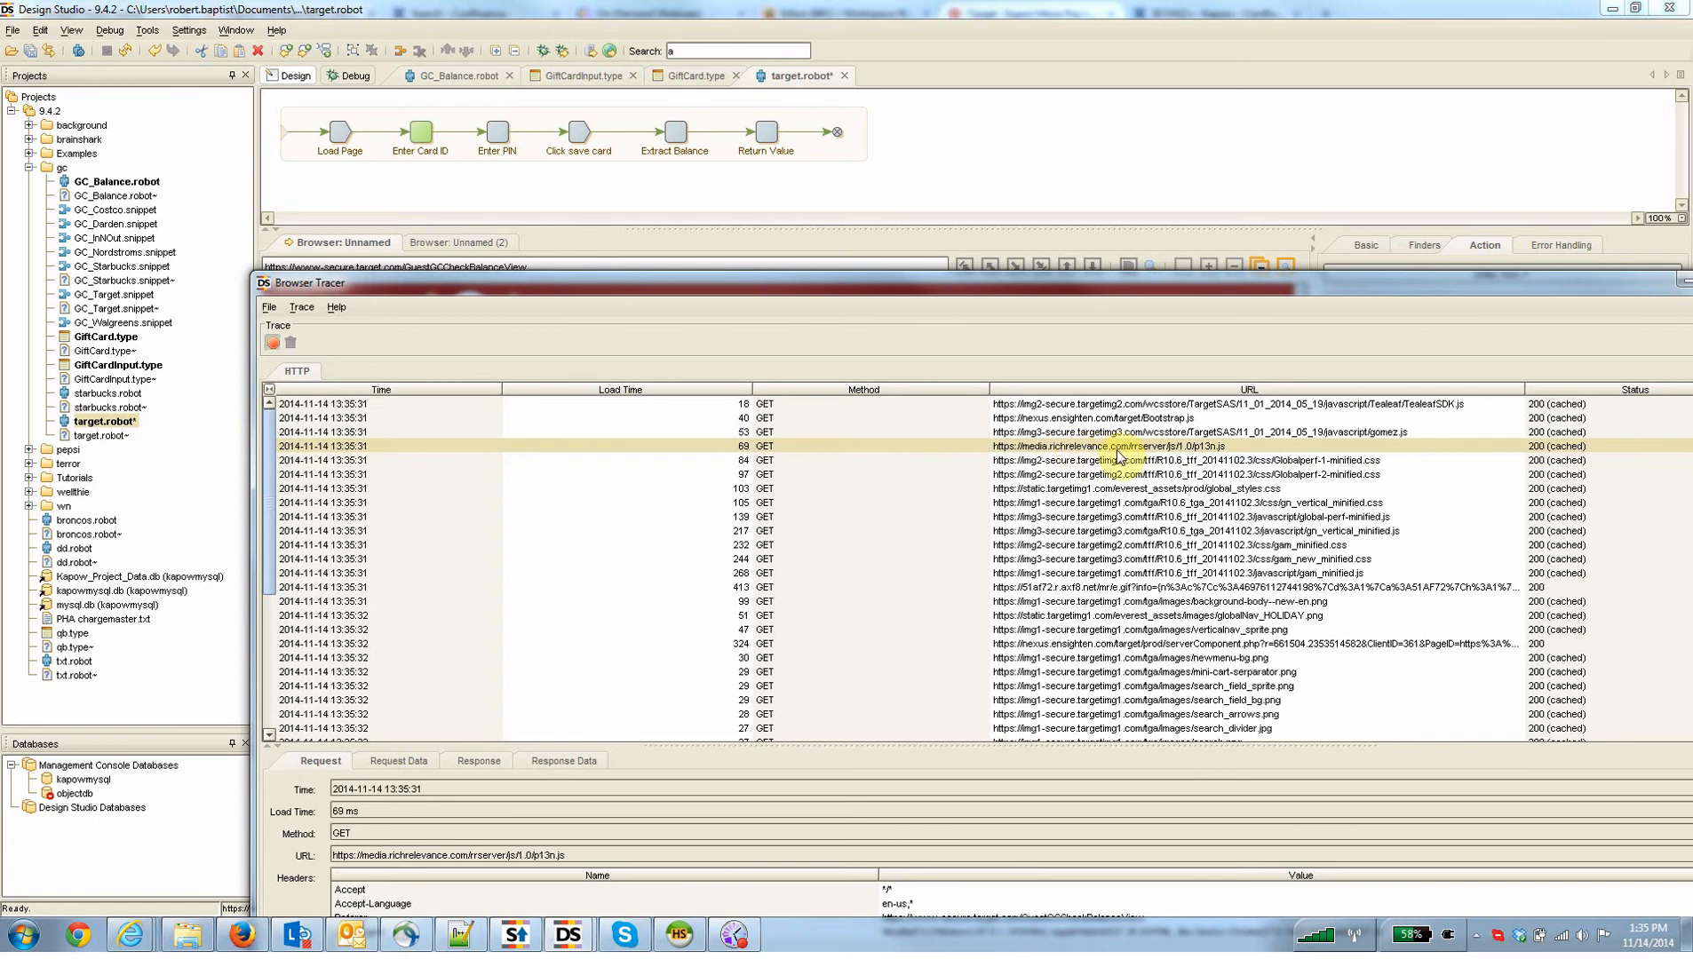
scroll(1127, 449, "down", 5)
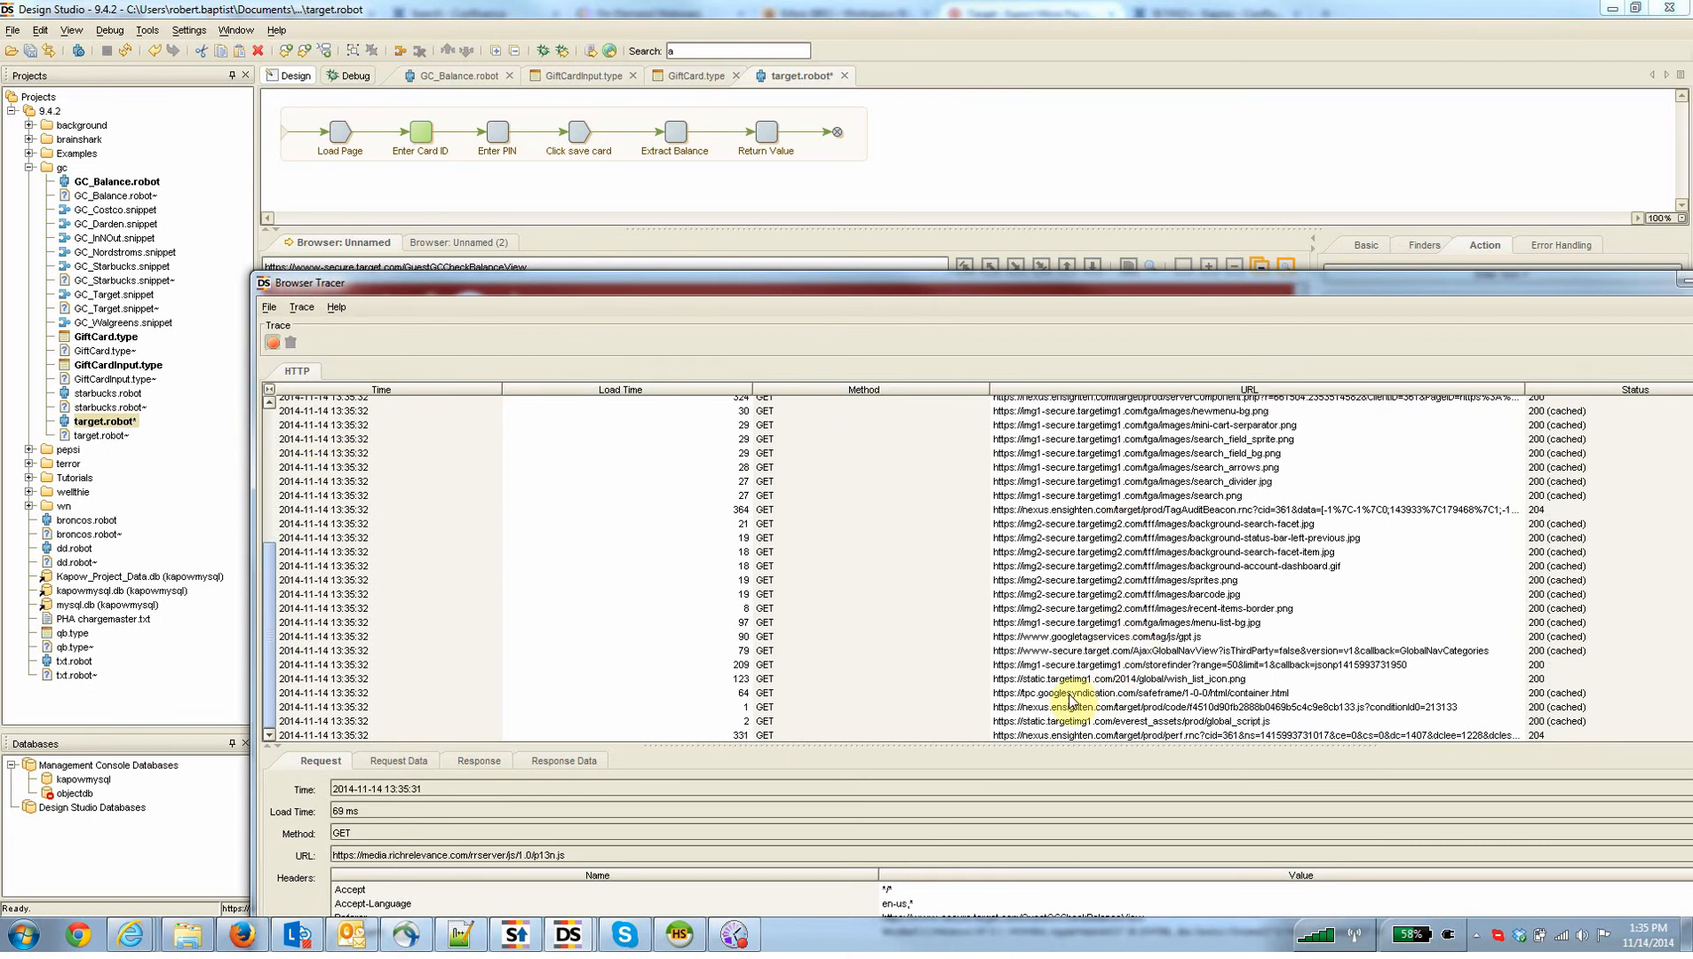
left_click(1056, 693)
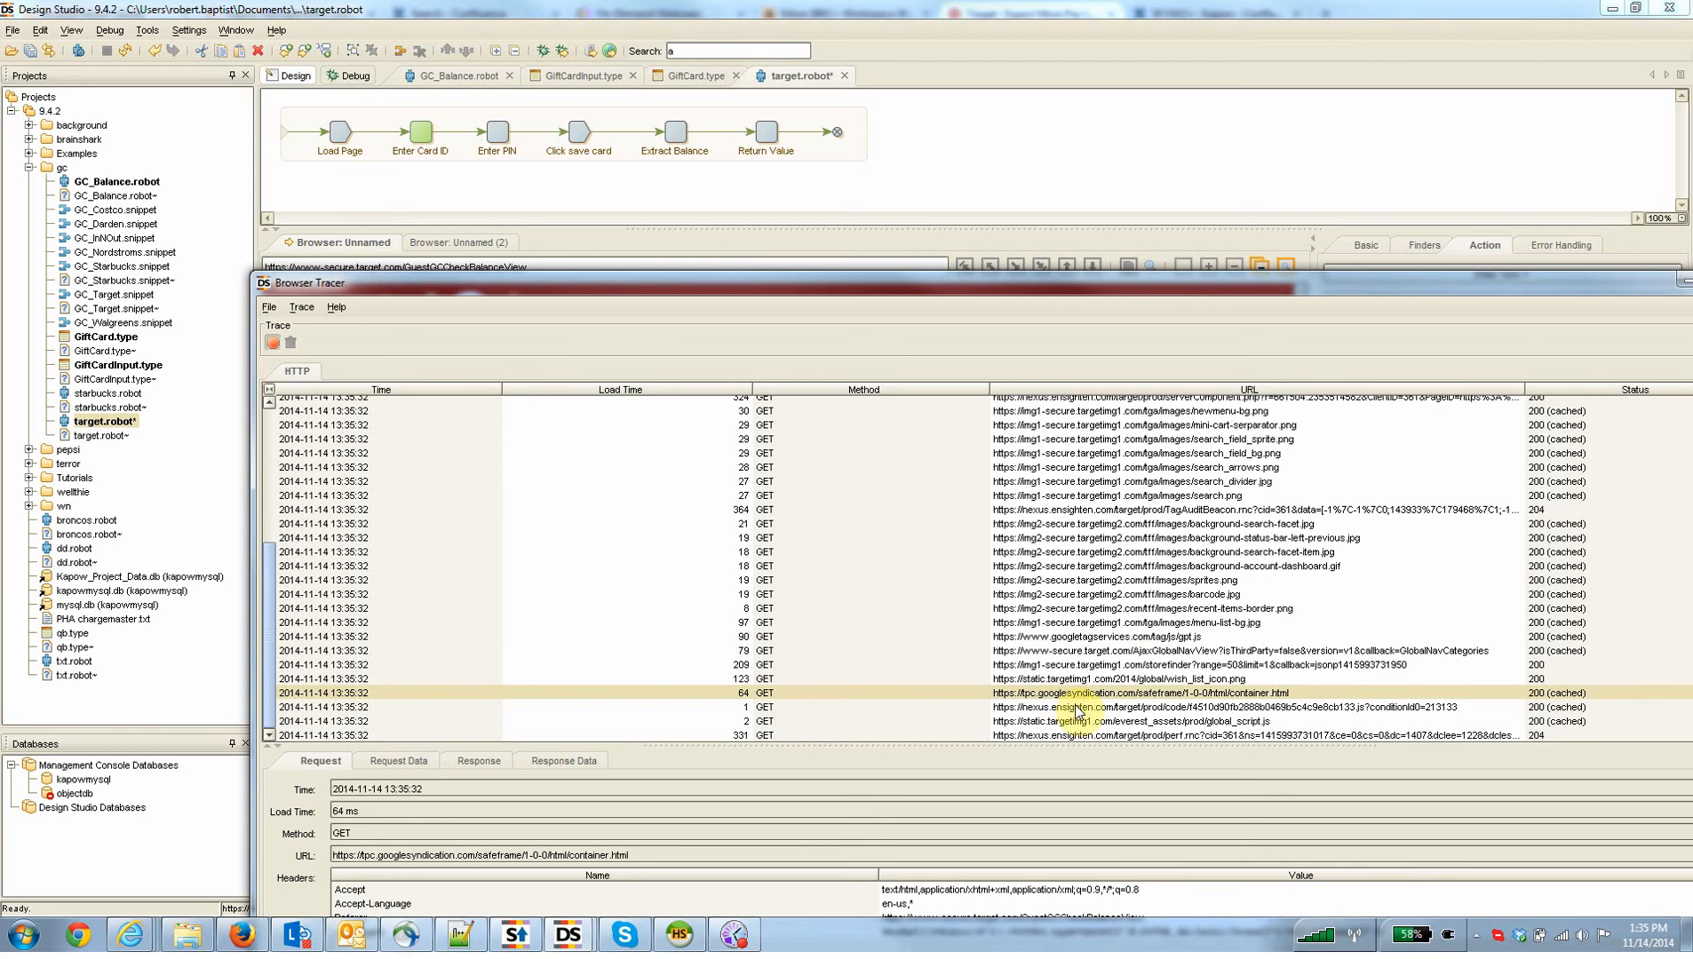
left_click(1084, 708)
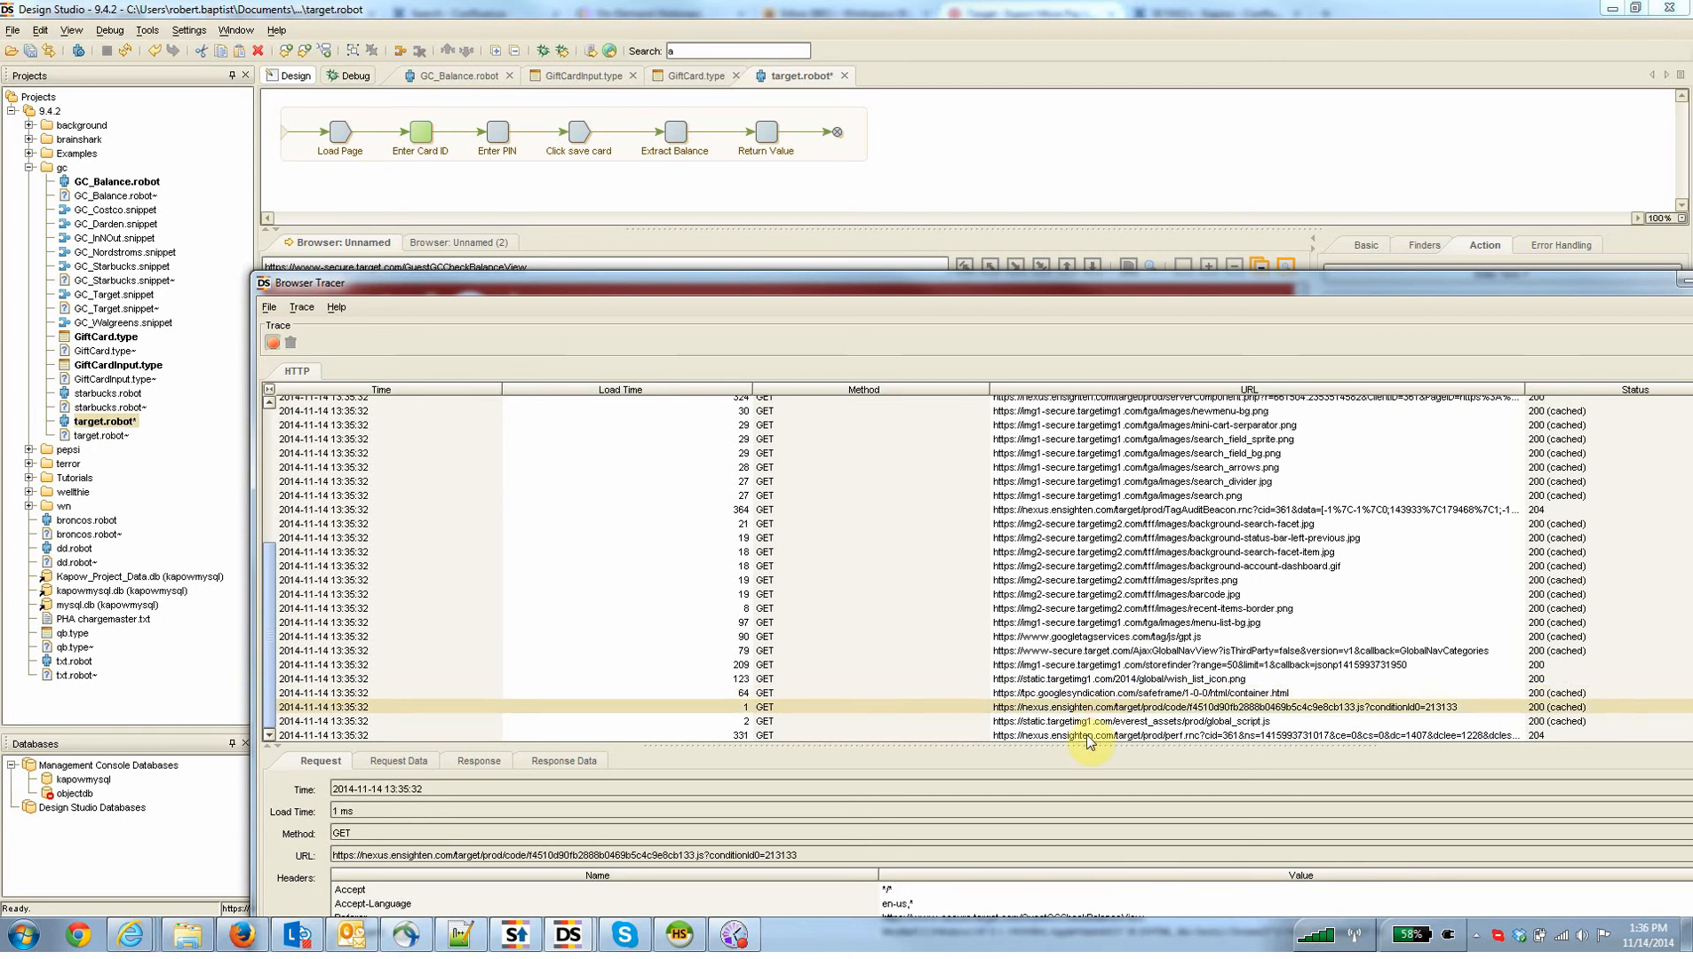
left_click(1088, 737)
scroll(1058, 661, "up", 5)
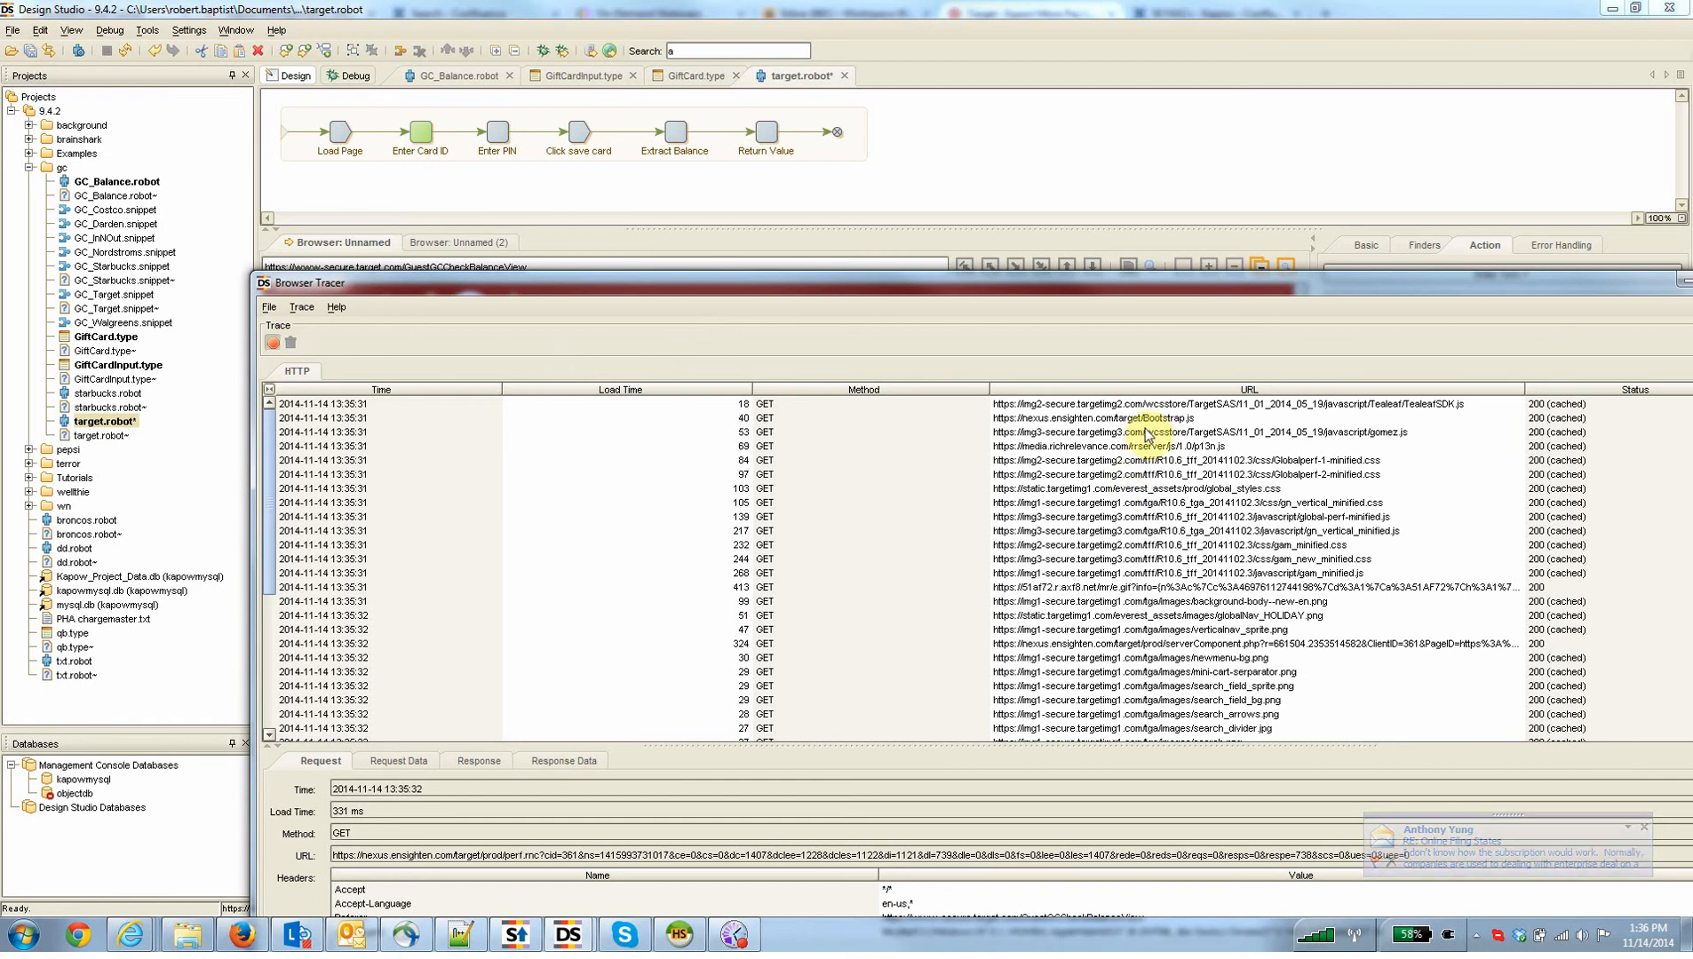
left_click(1071, 418)
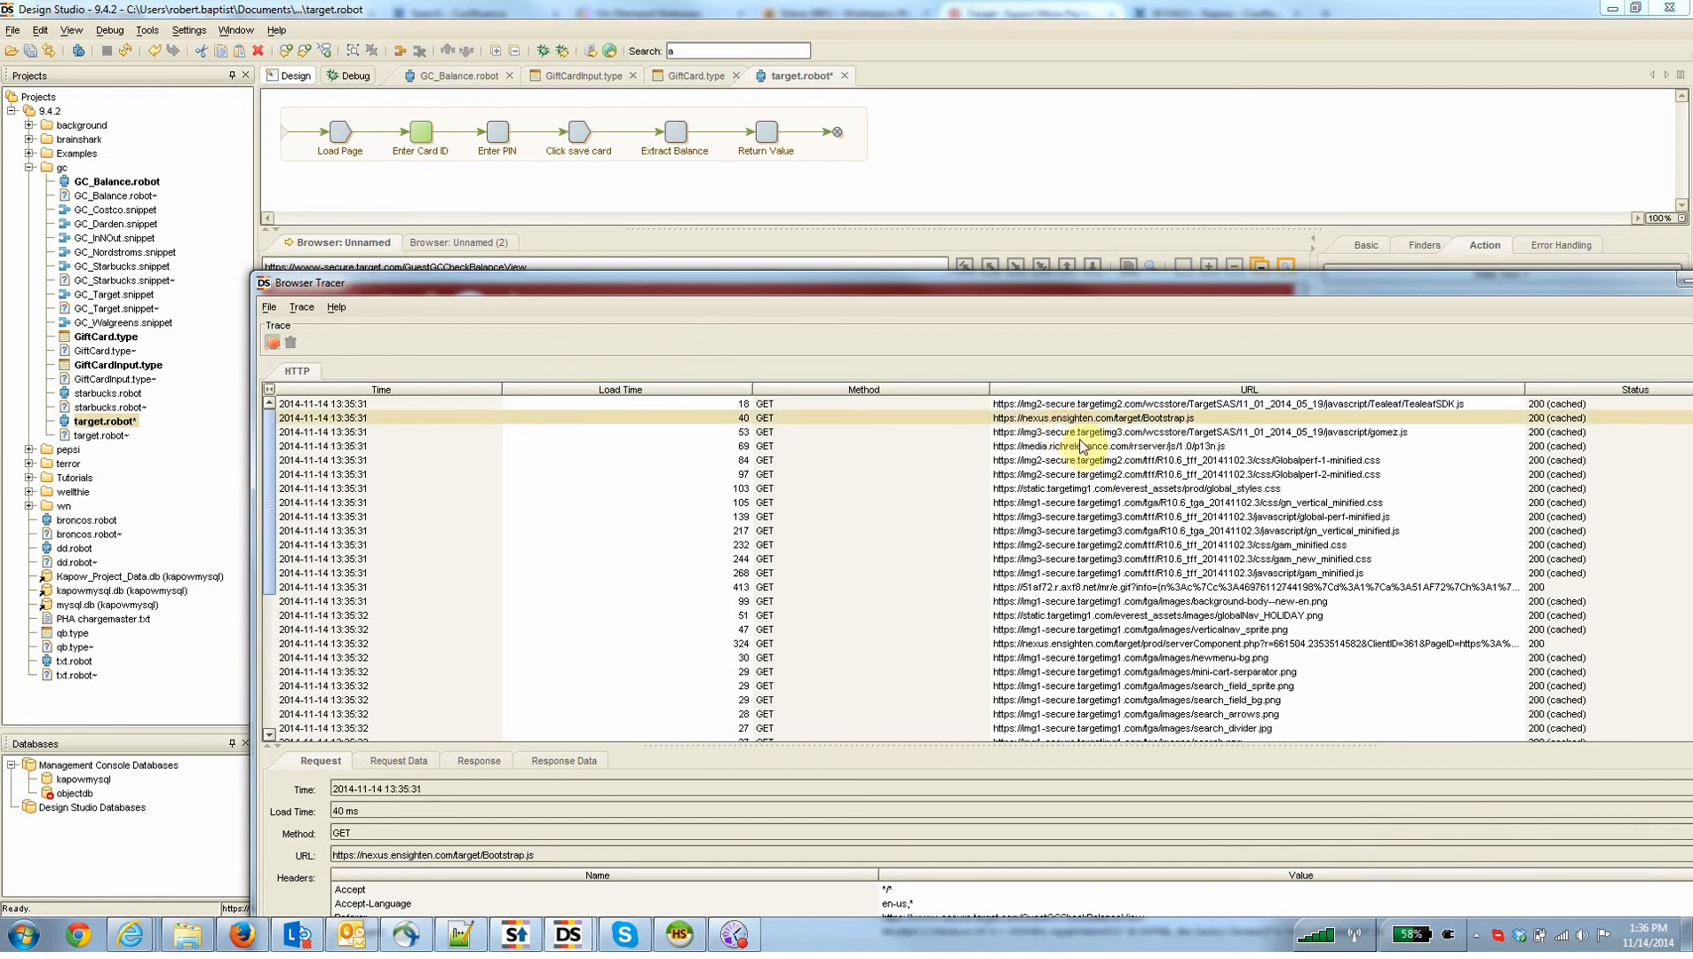
left_click(1090, 572)
left_click(1084, 523)
left_click(1092, 548)
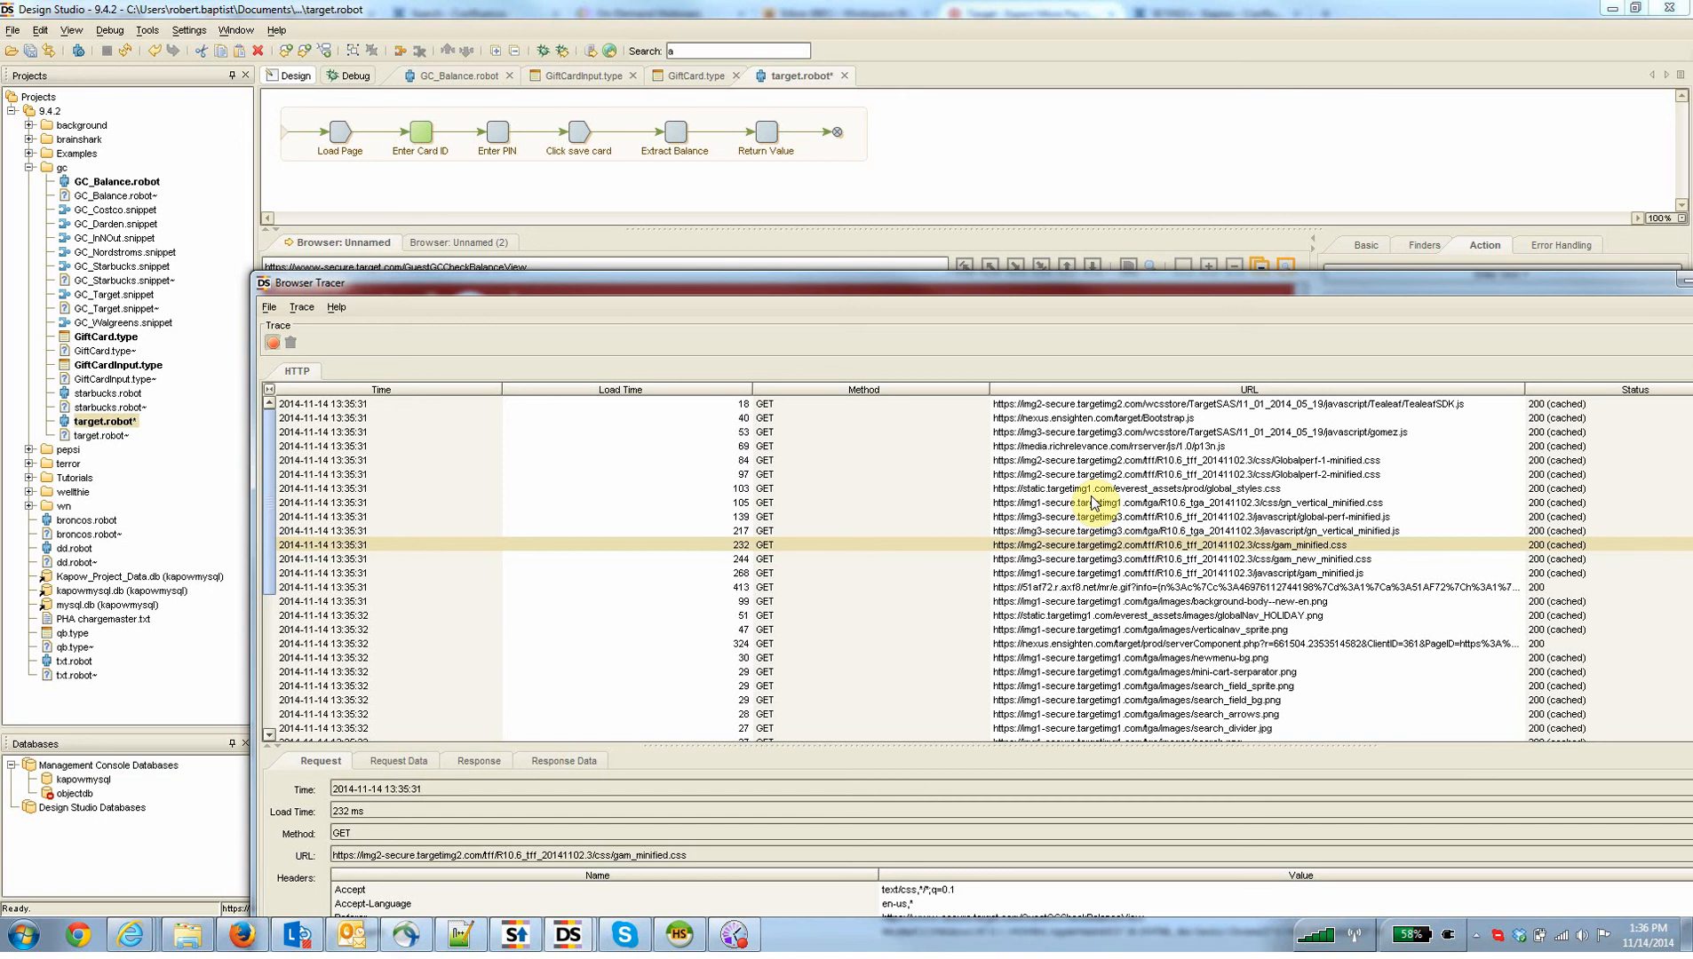
- Clear the recorded requests, close the Browser Tracer and bring up the File menu
left_click(292, 346)
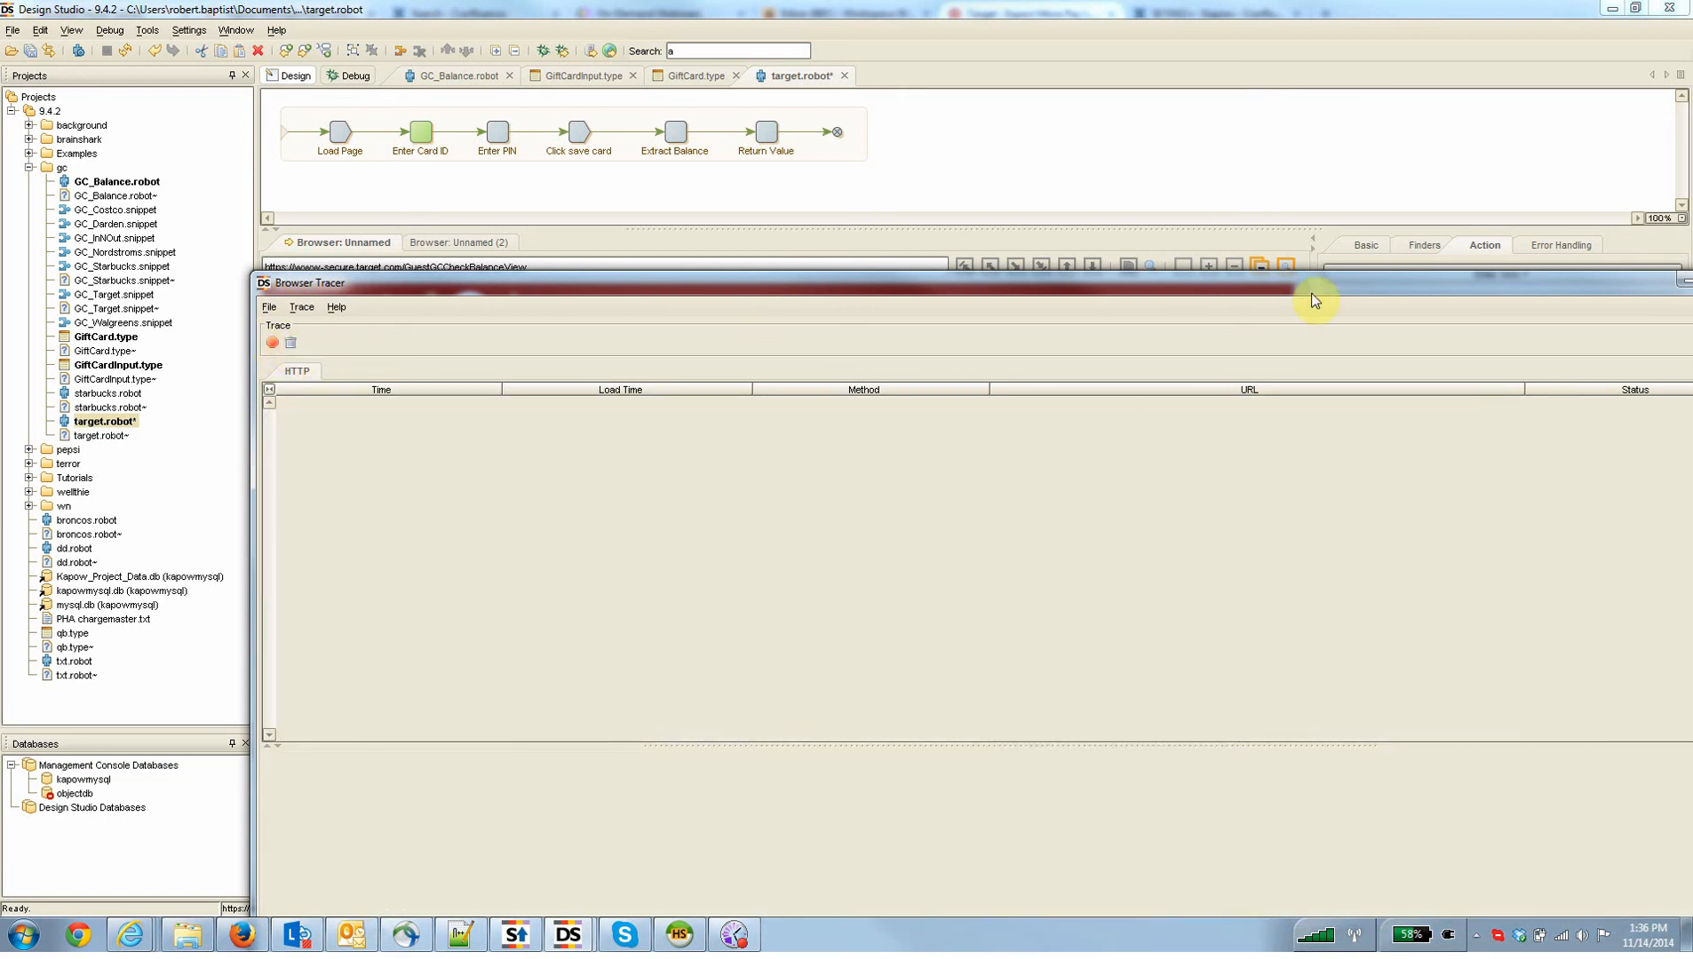
left_click_drag(1309, 285, 1086, 267)
left_click(1531, 265)
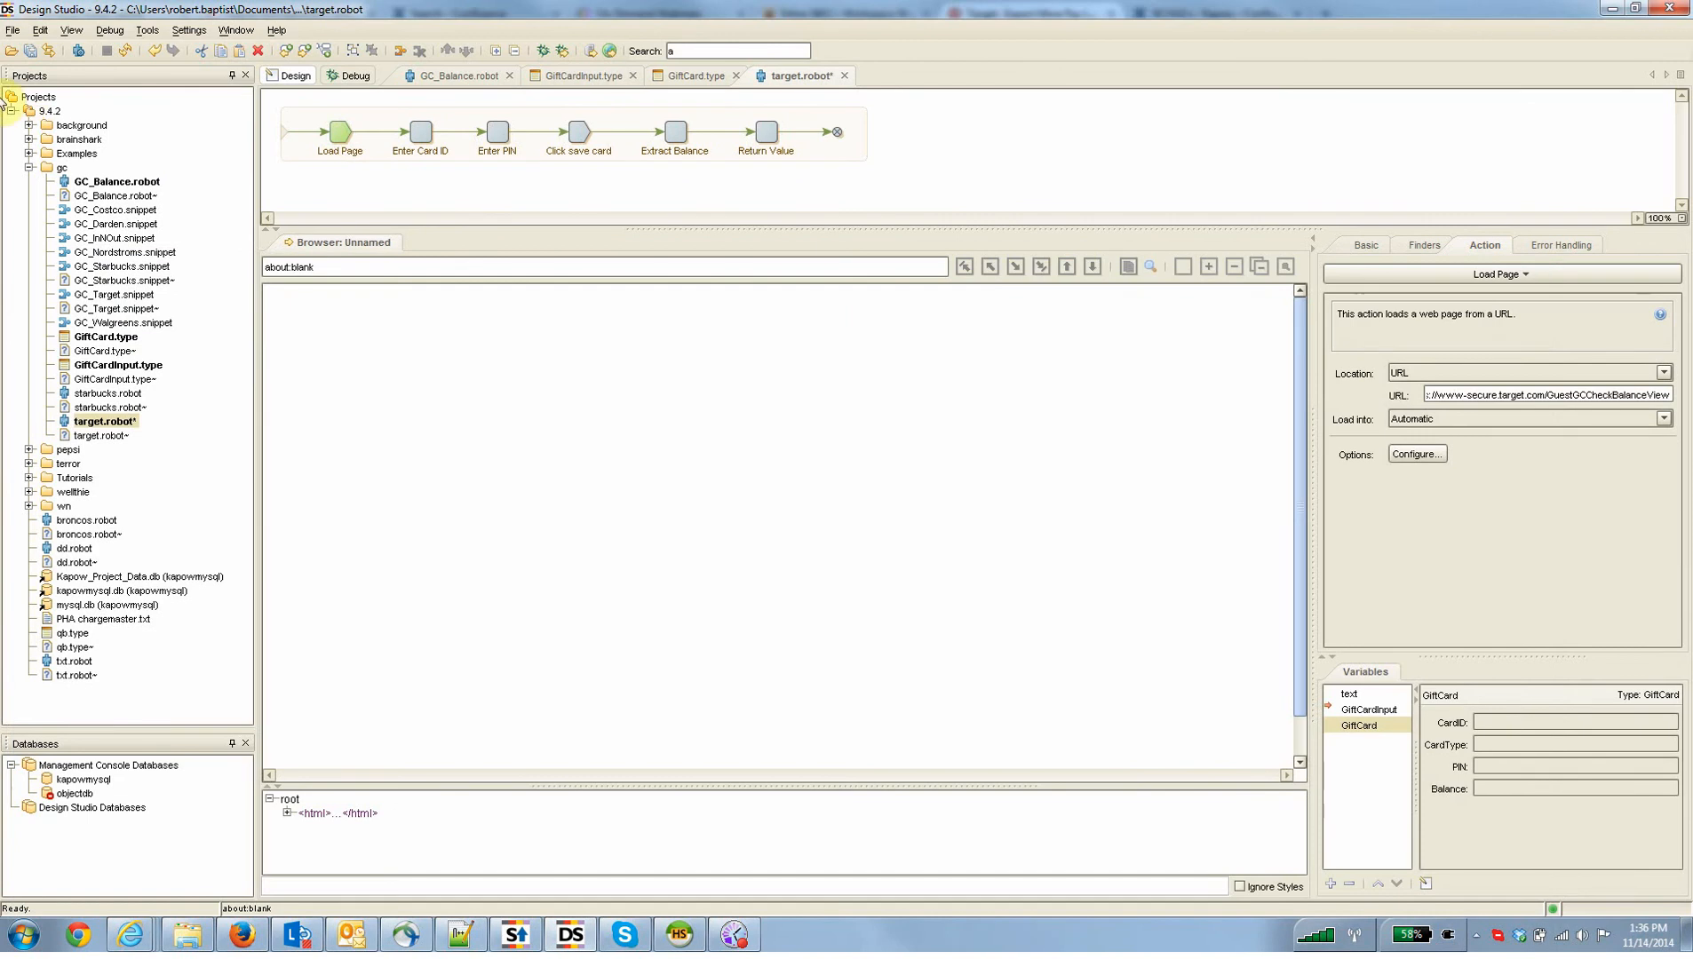
left_click(14, 29)
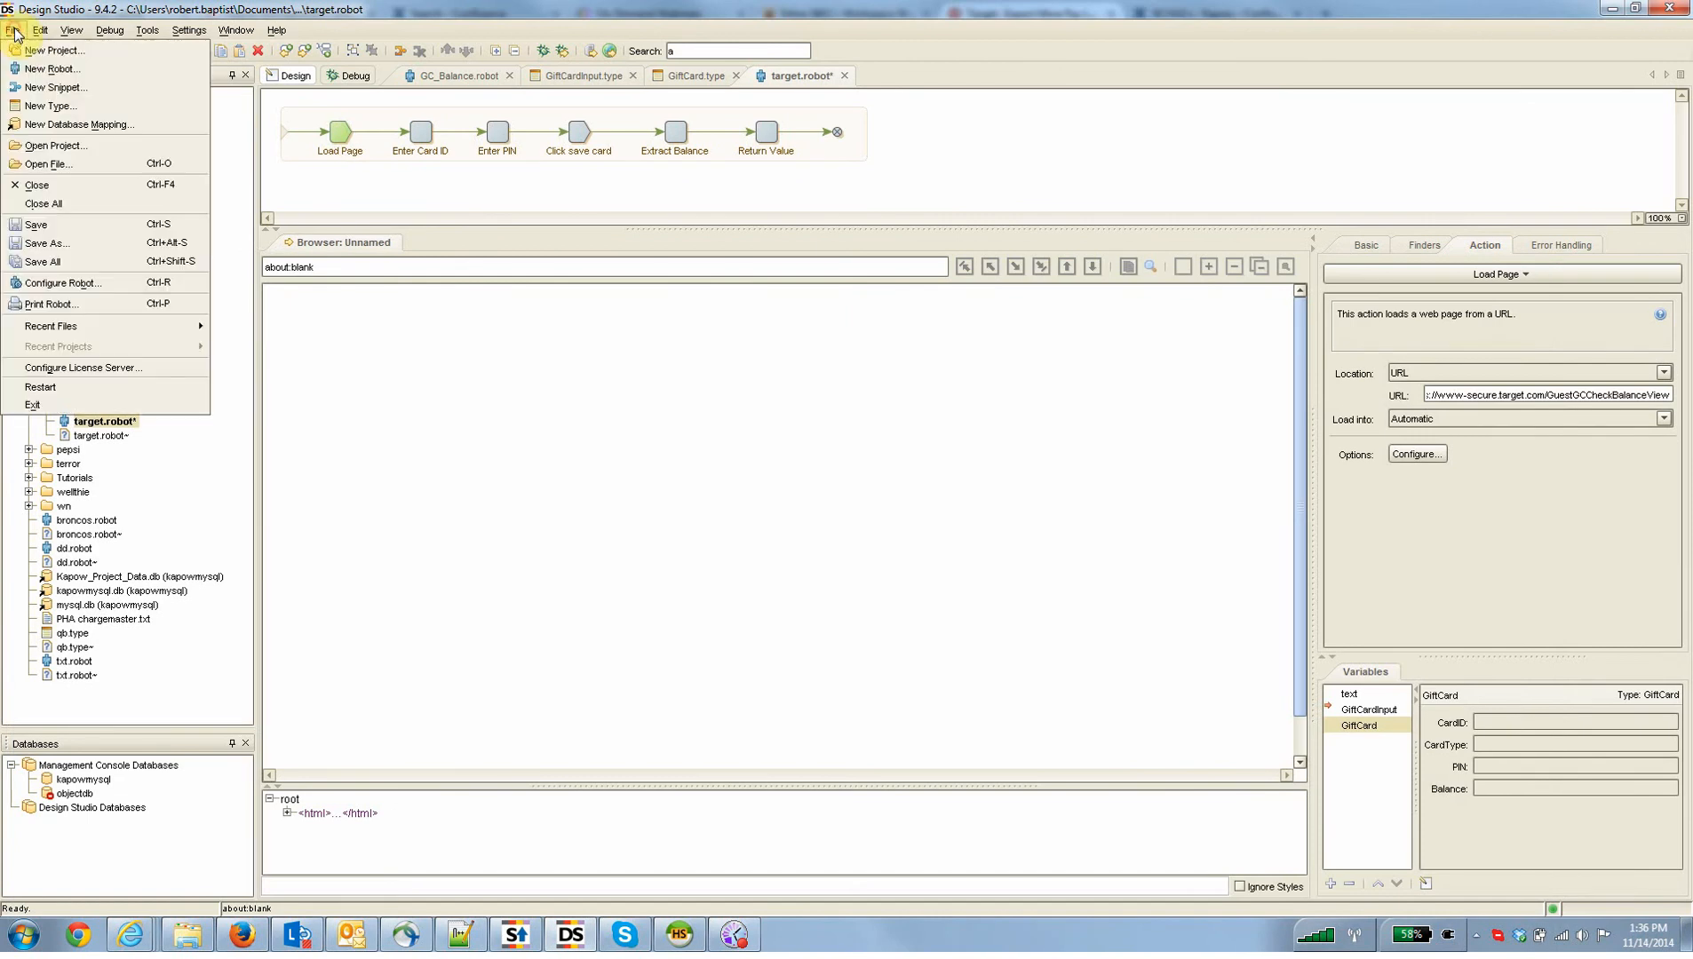
- Disable Execute JavaScript in the robot's default options and confirm the configuration
left_click(87, 285)
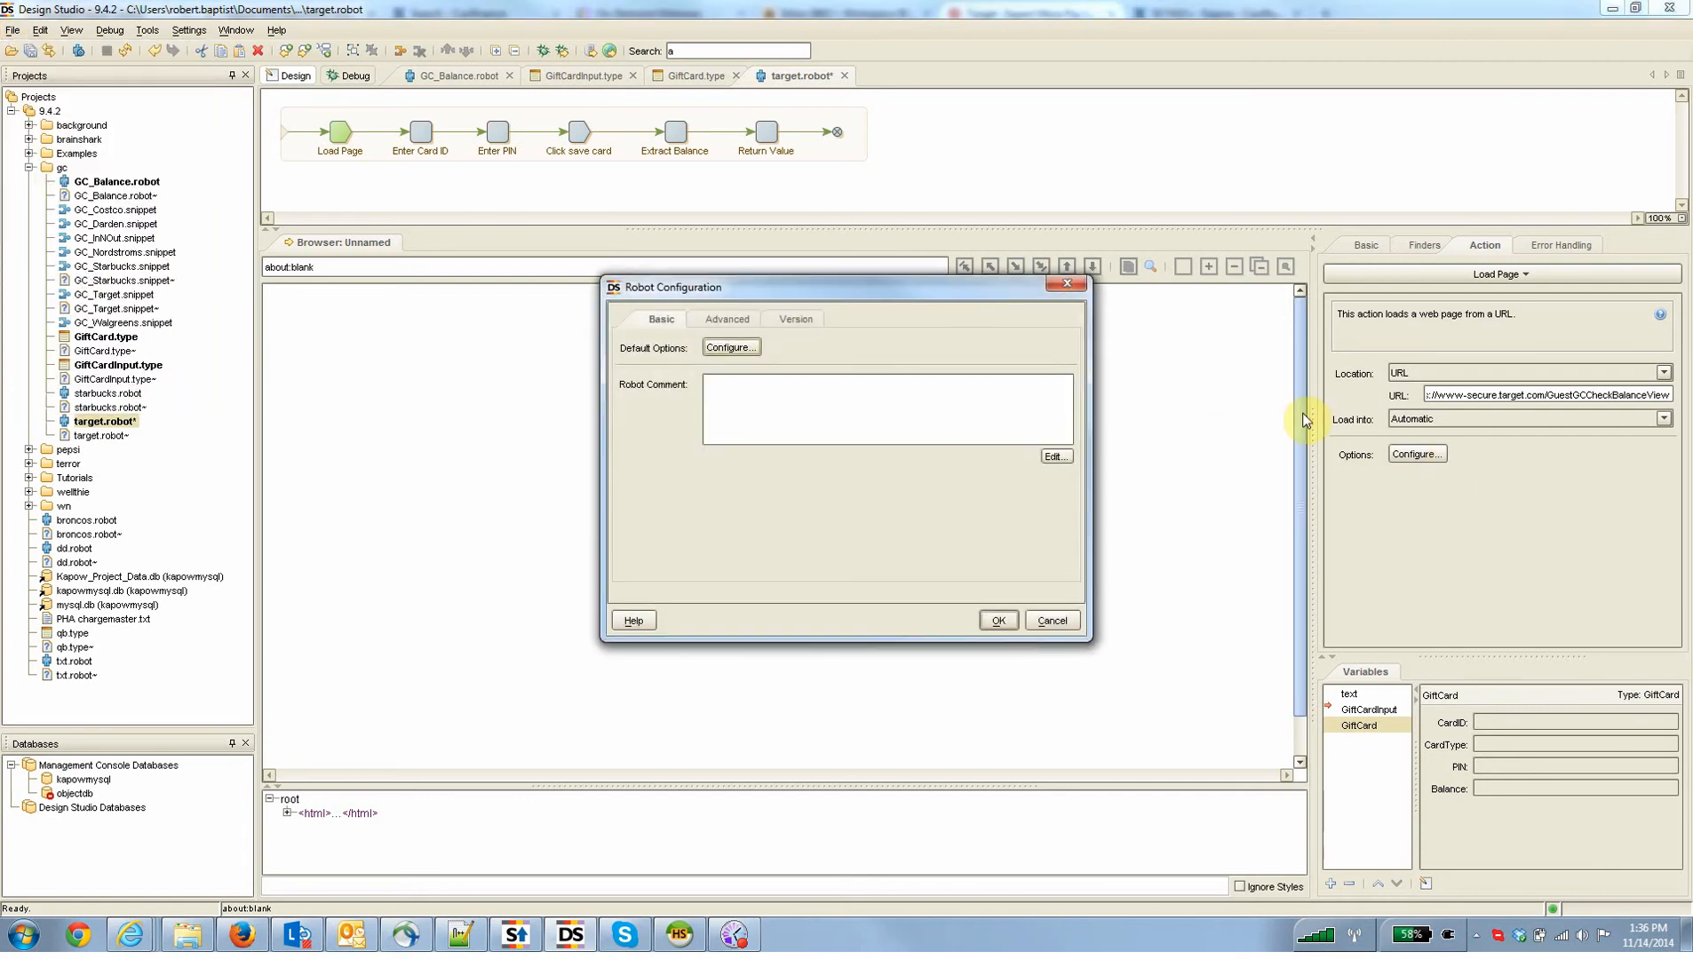
left_click(729, 347)
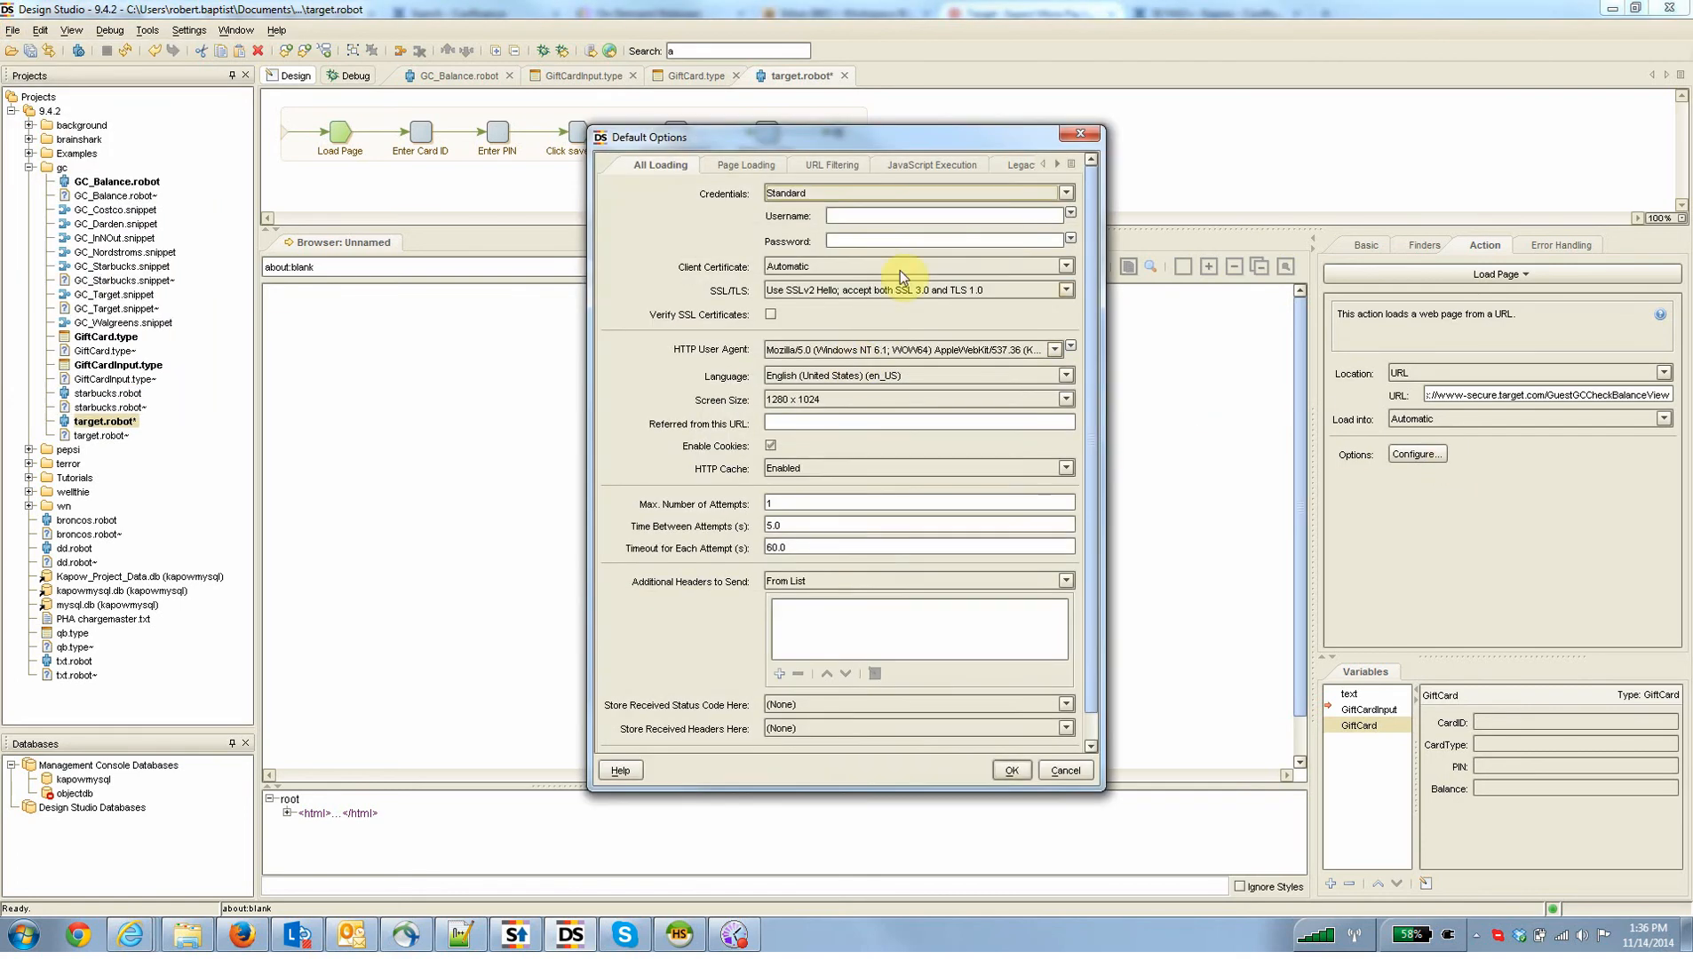
left_click(914, 163)
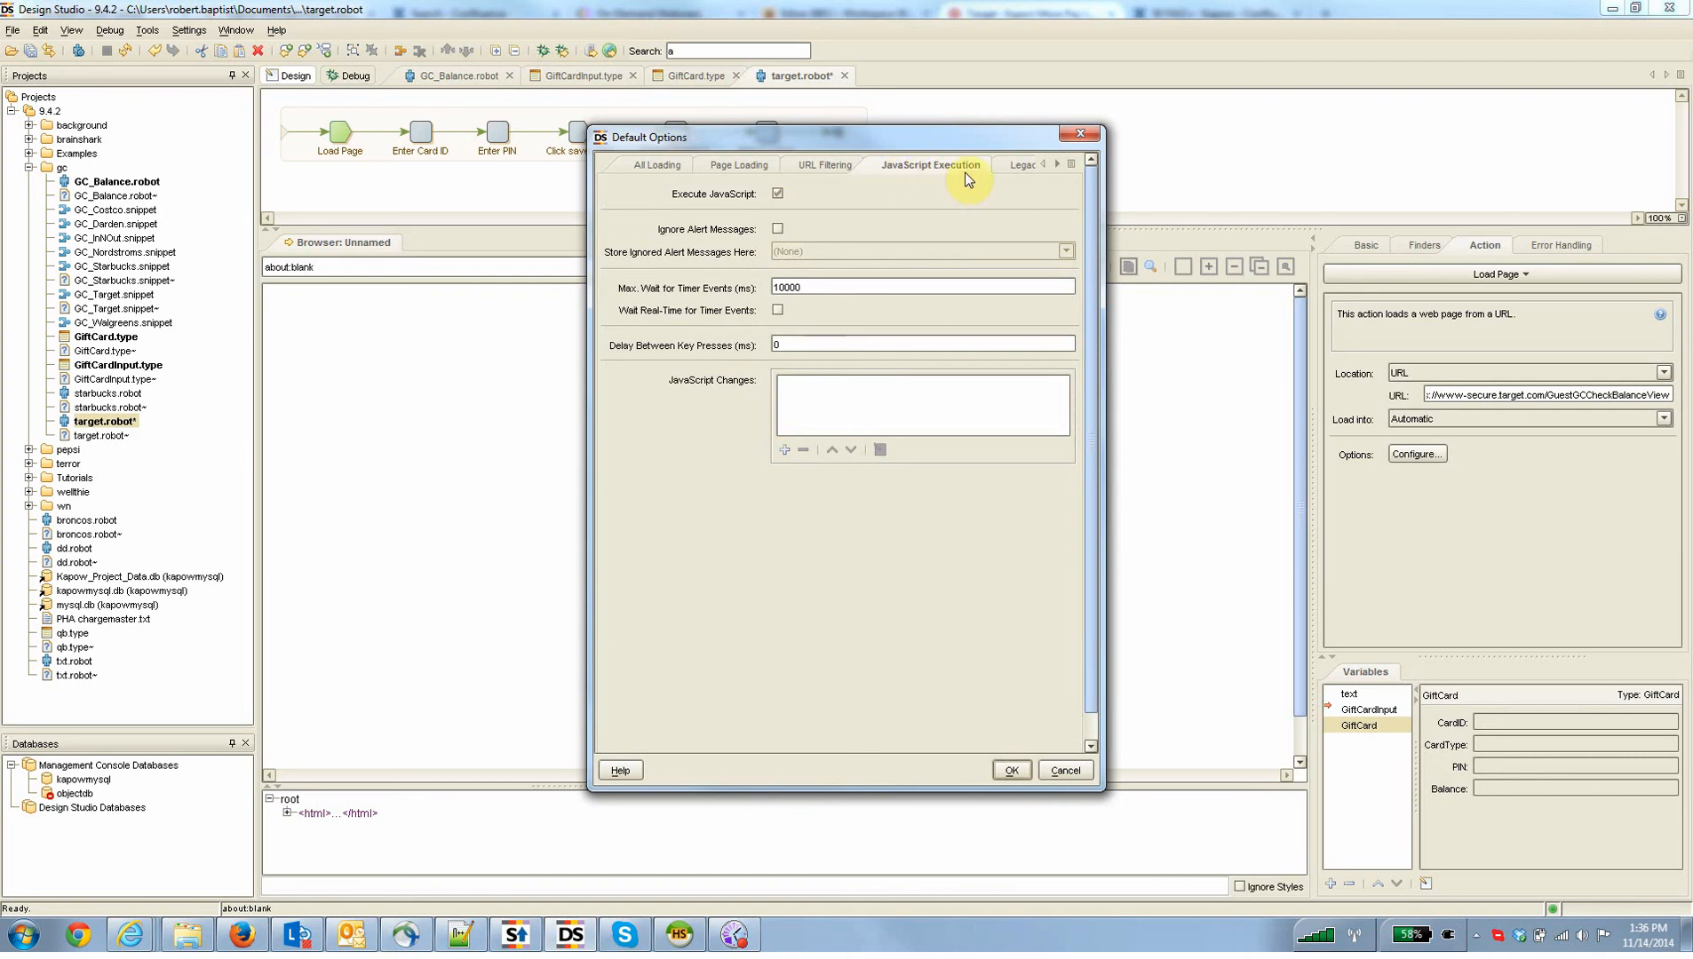
left_click(778, 195)
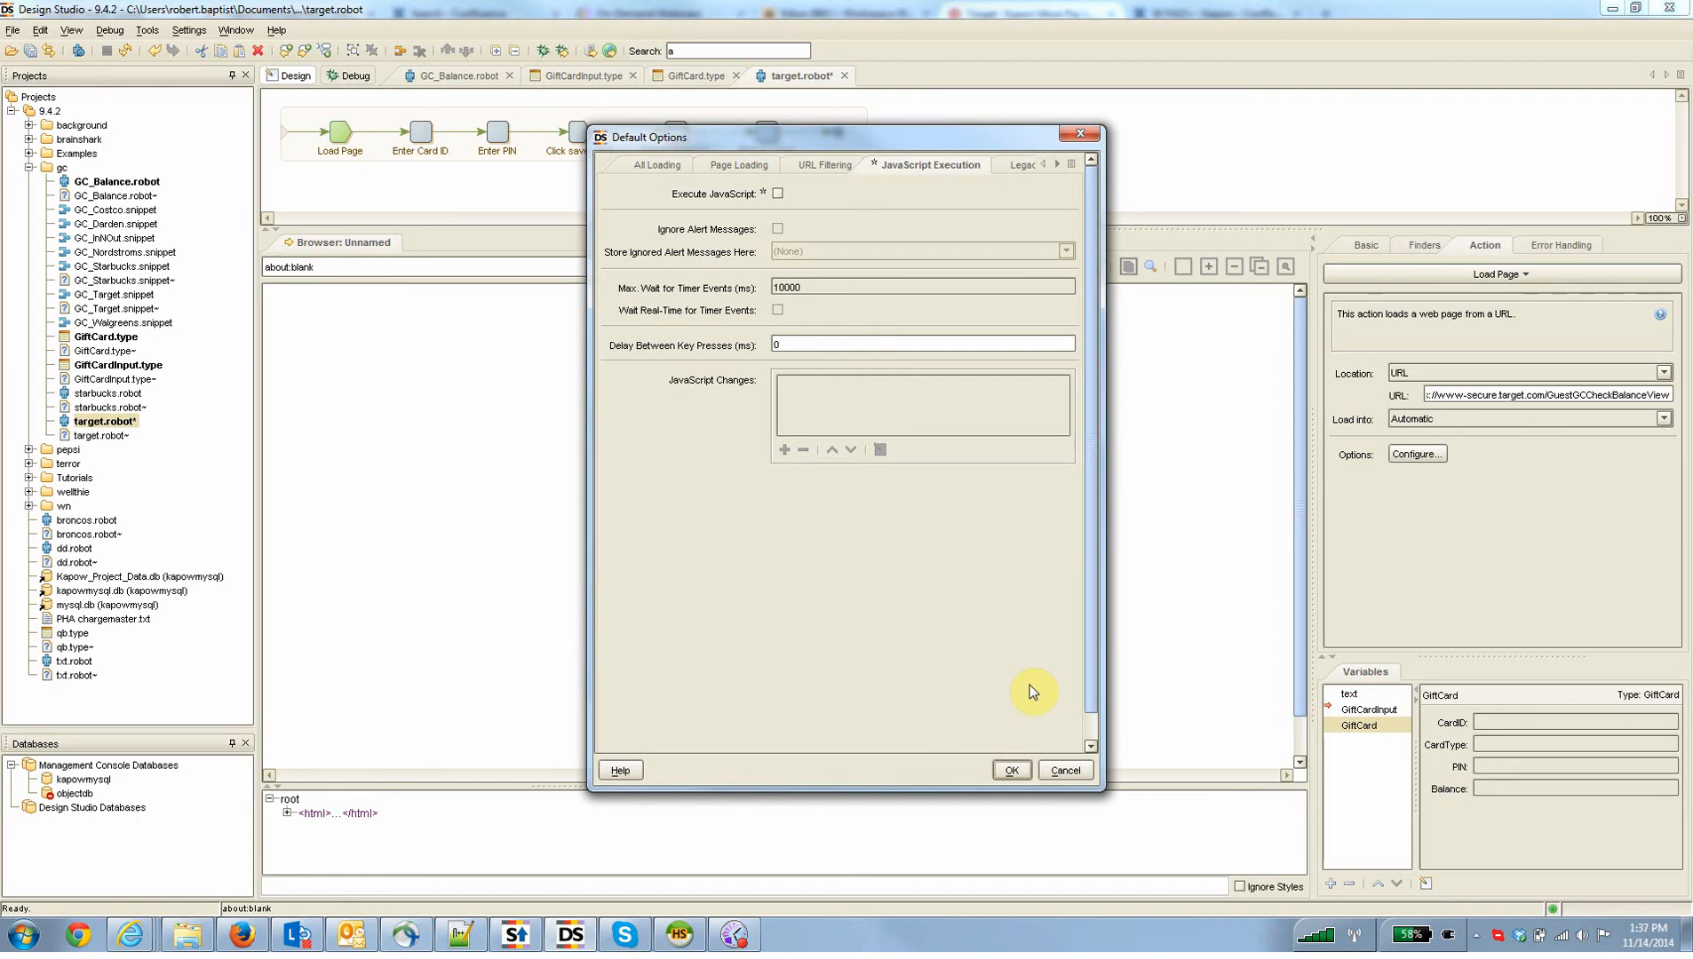
left_click(1016, 772)
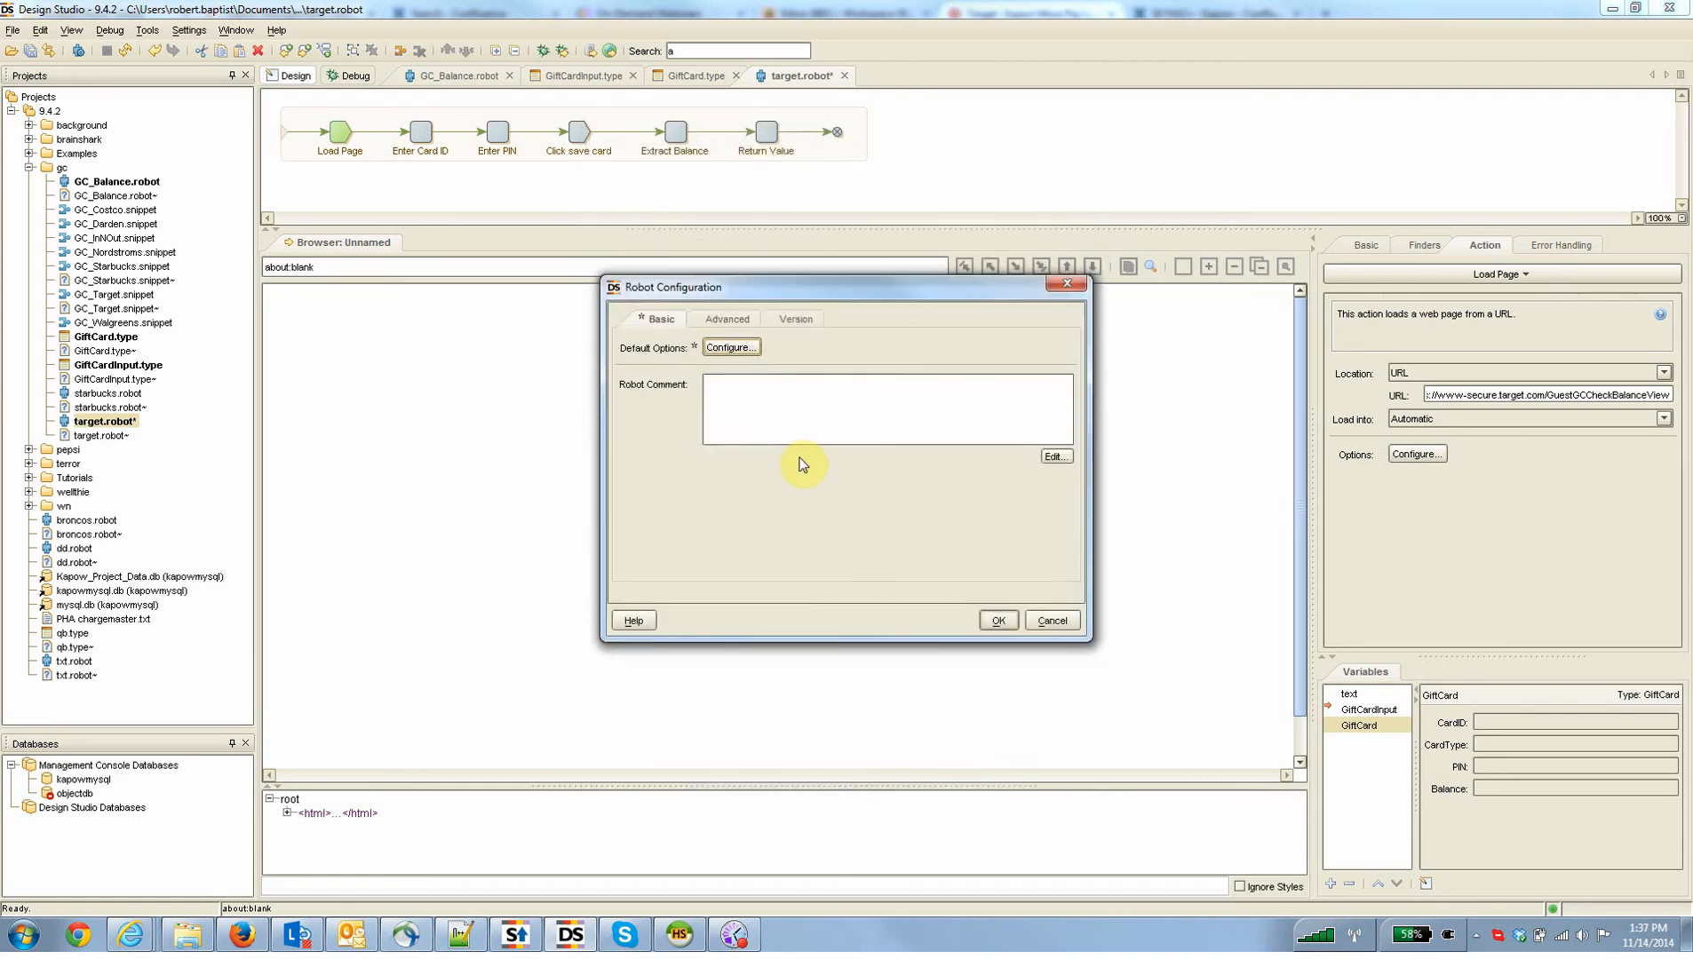
left_click(1000, 623)
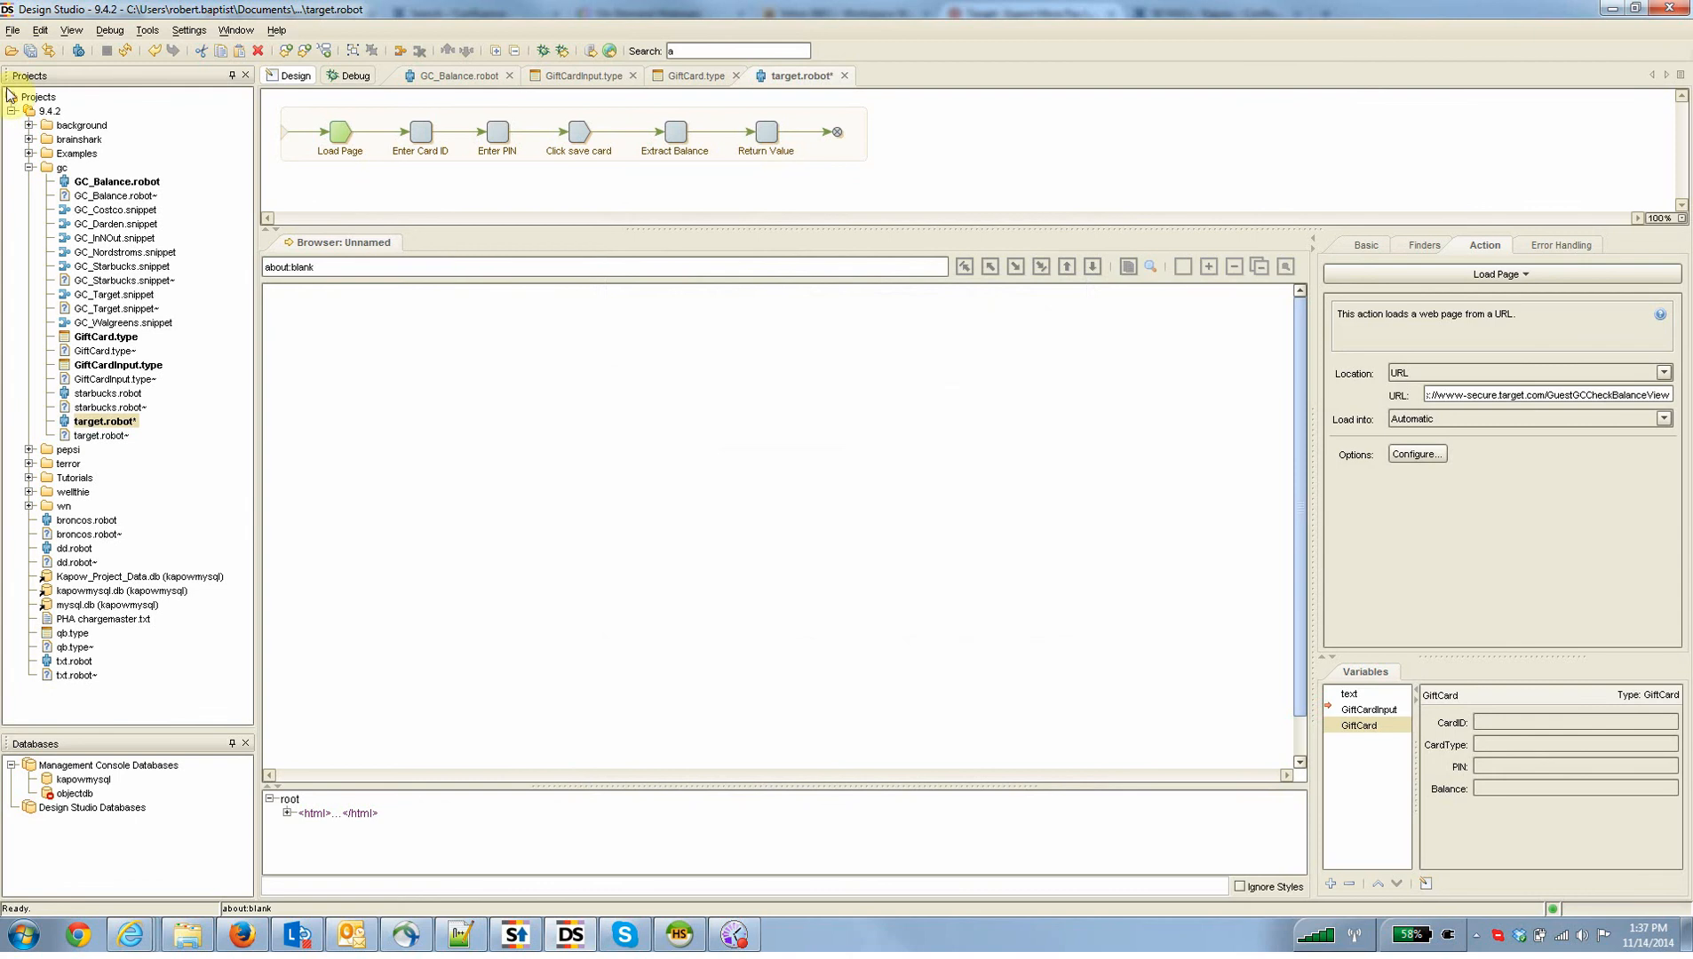
- Save target.robot with the new settings
left_click(26, 30)
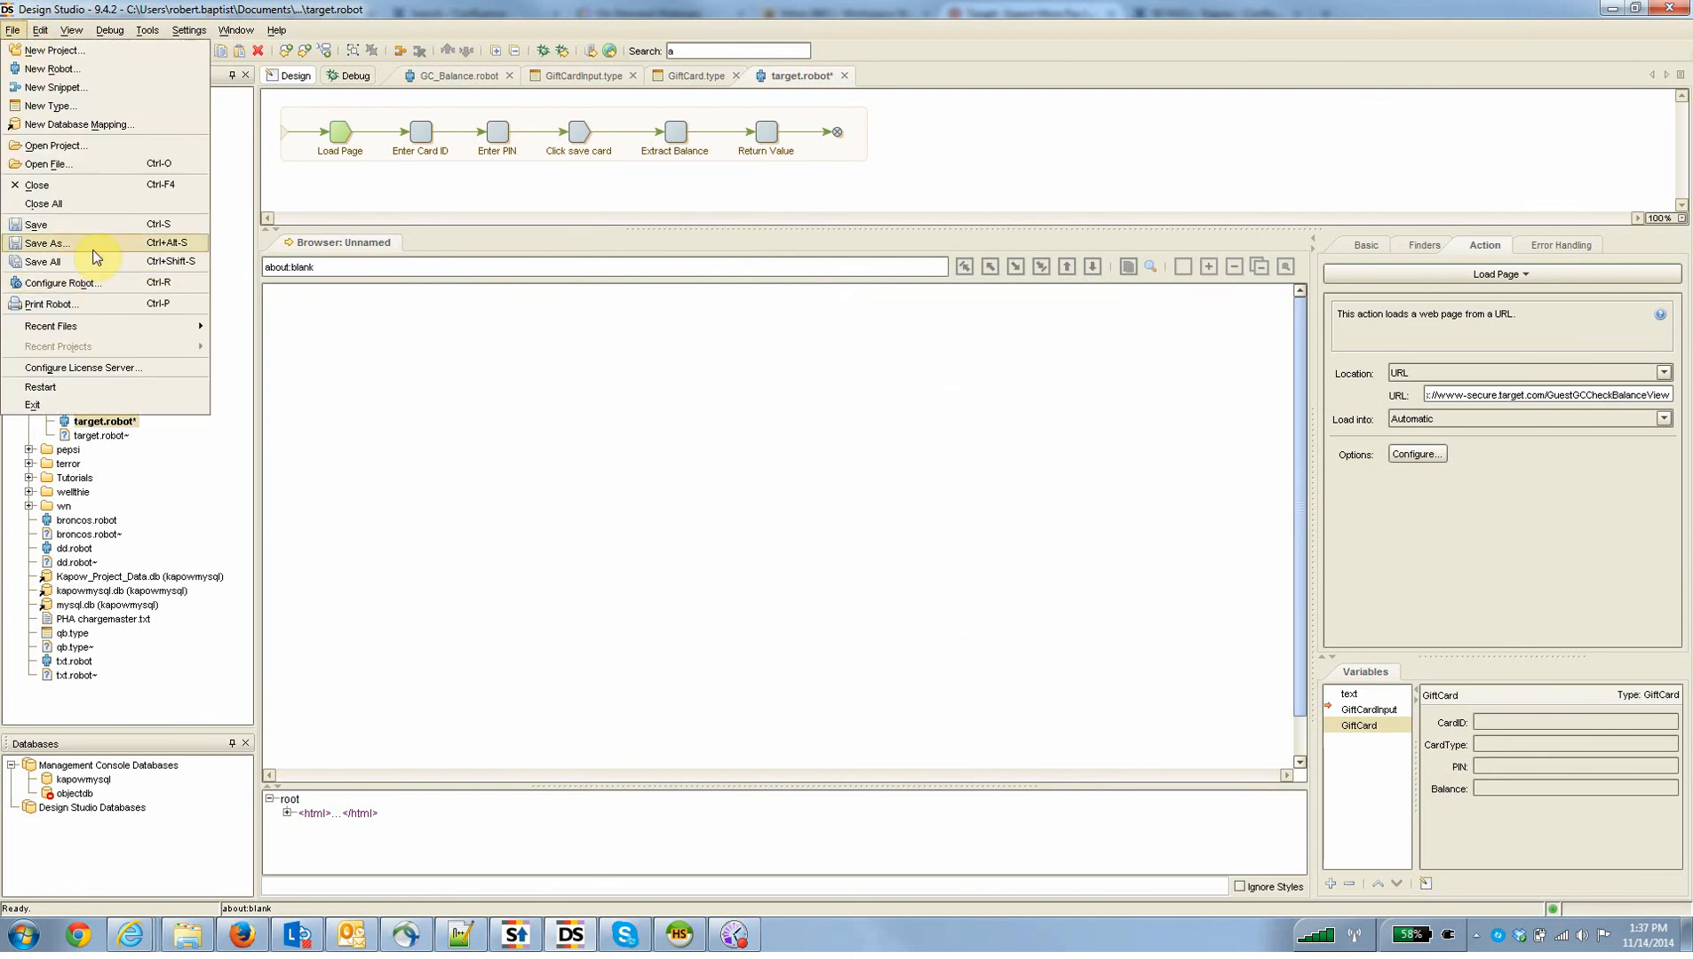
left_click(40, 225)
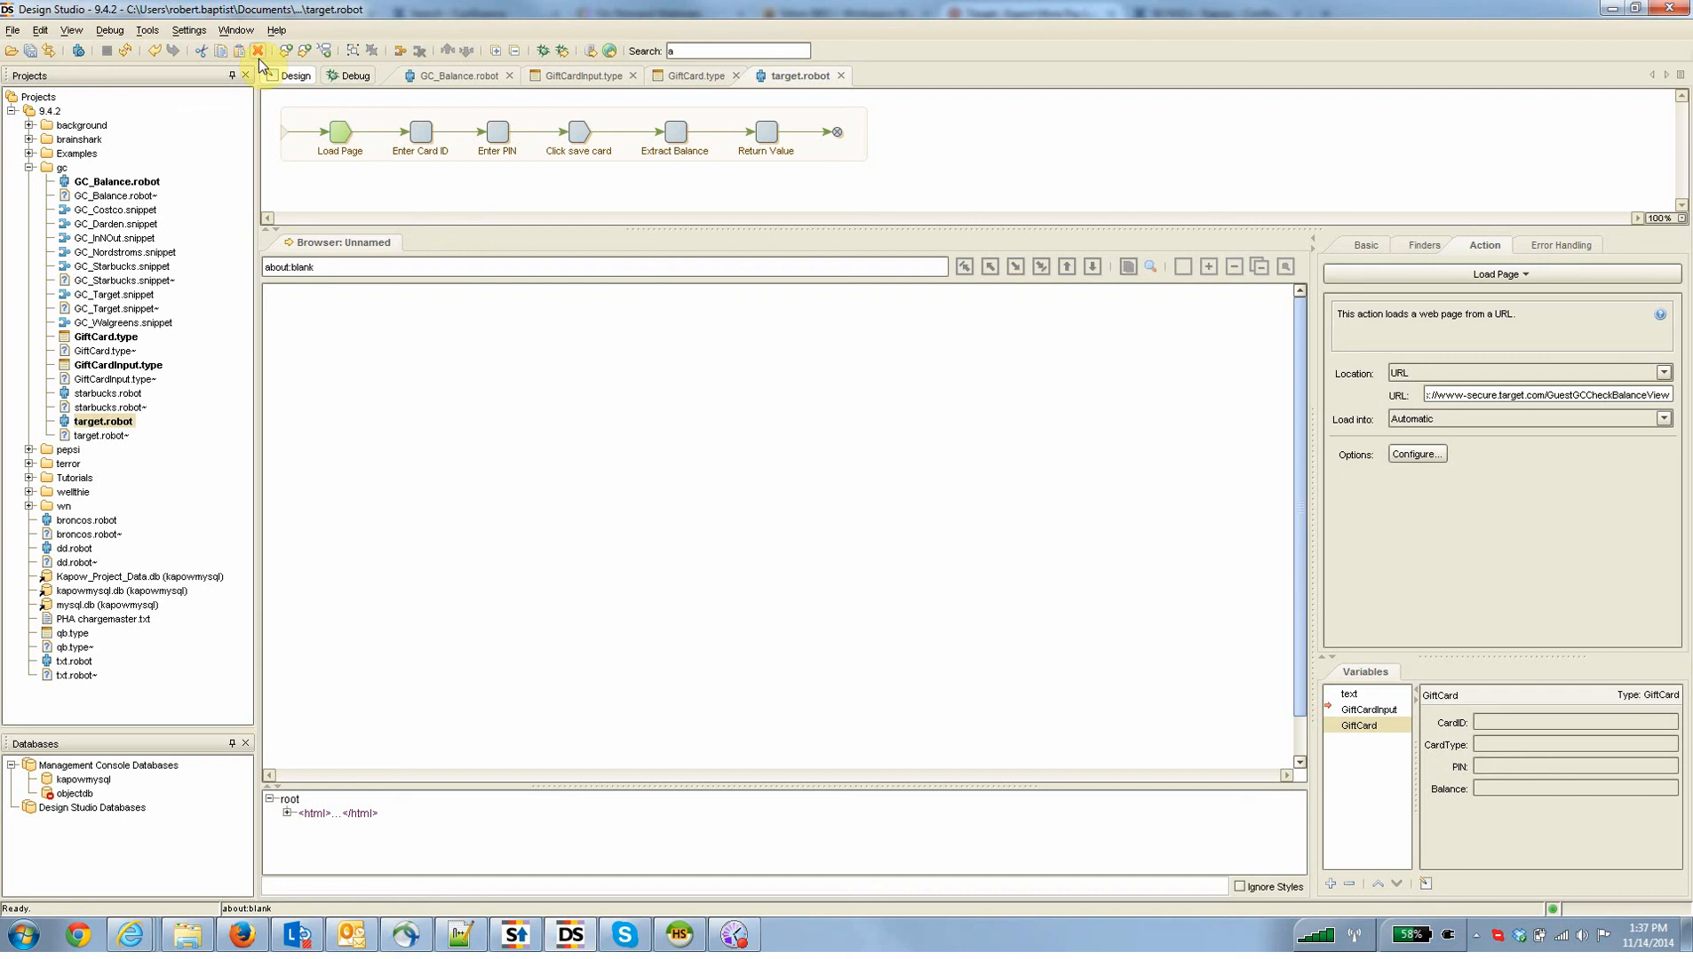
- Start recording in the Browser Tracer, run the robot to Enter Card ID and reopen the tracer
left_click(147, 30)
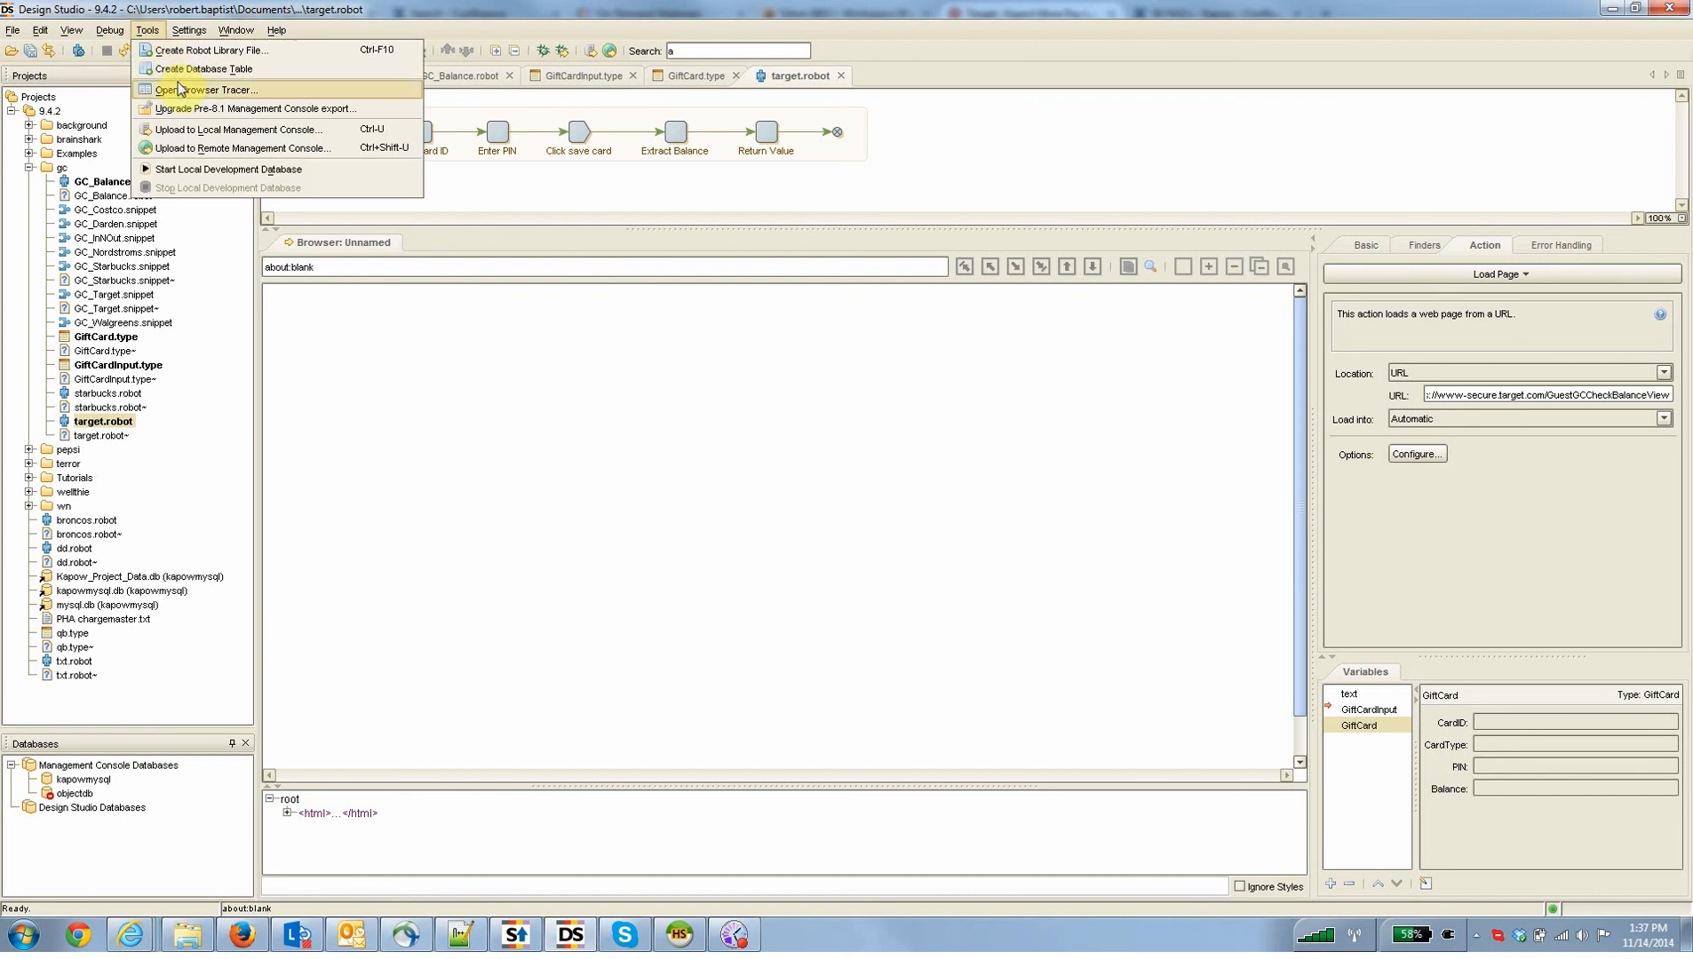
left_click(205, 88)
left_click(41, 326)
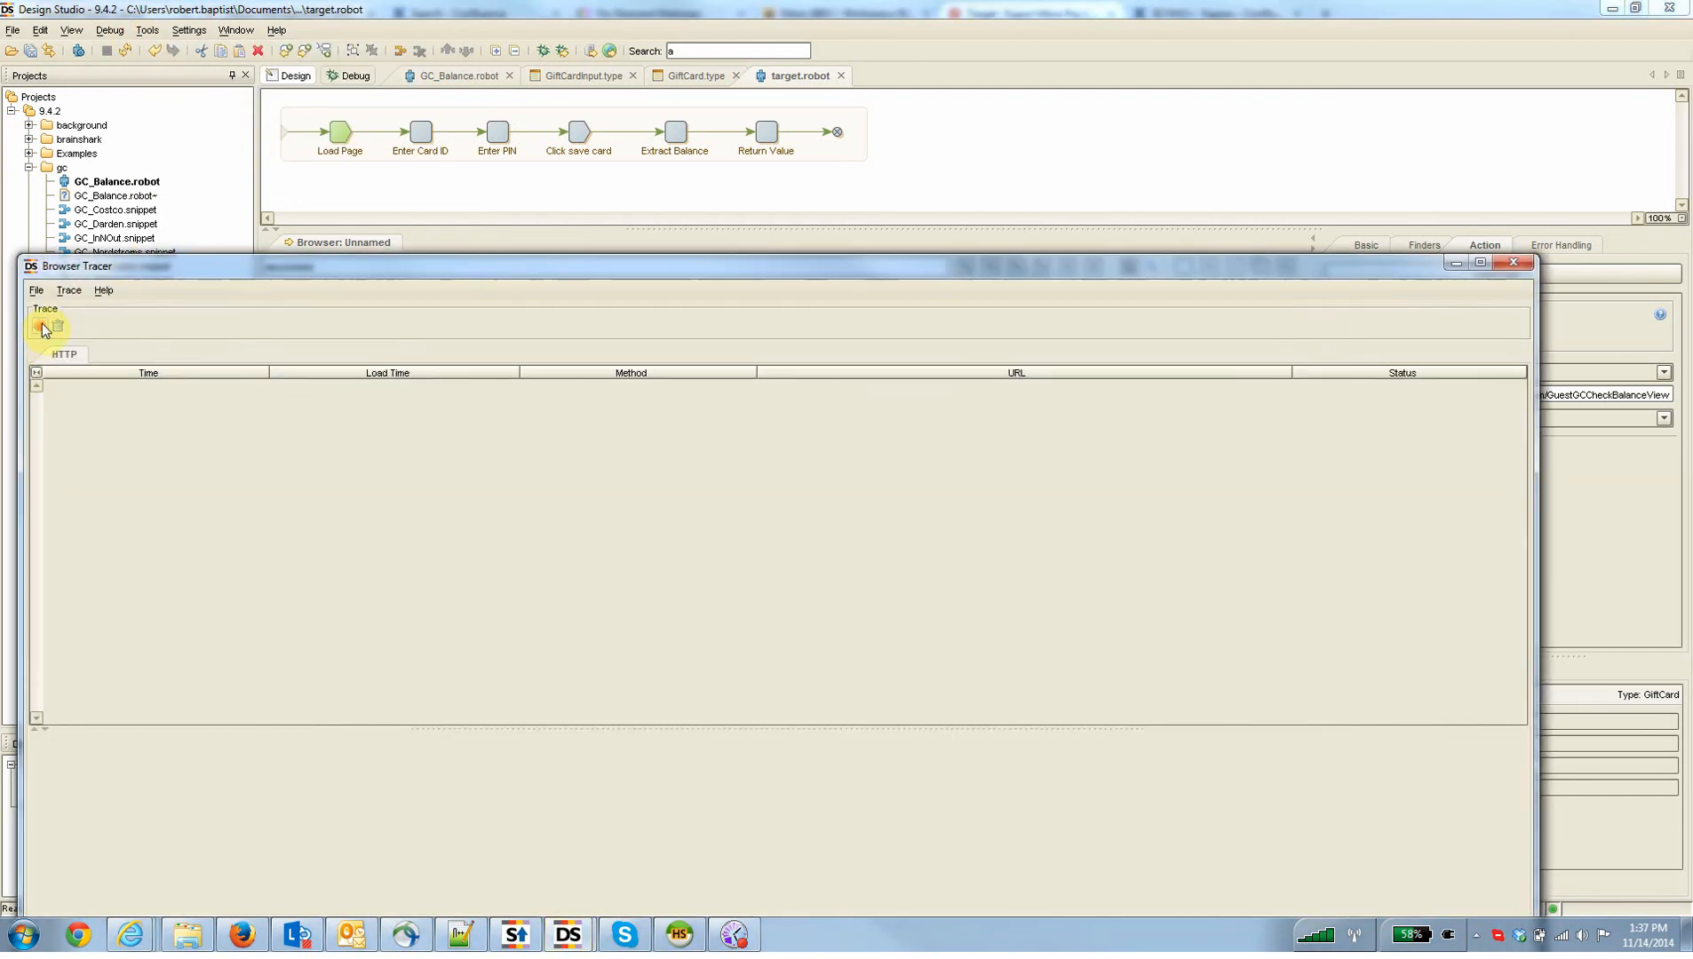
left_click(421, 133)
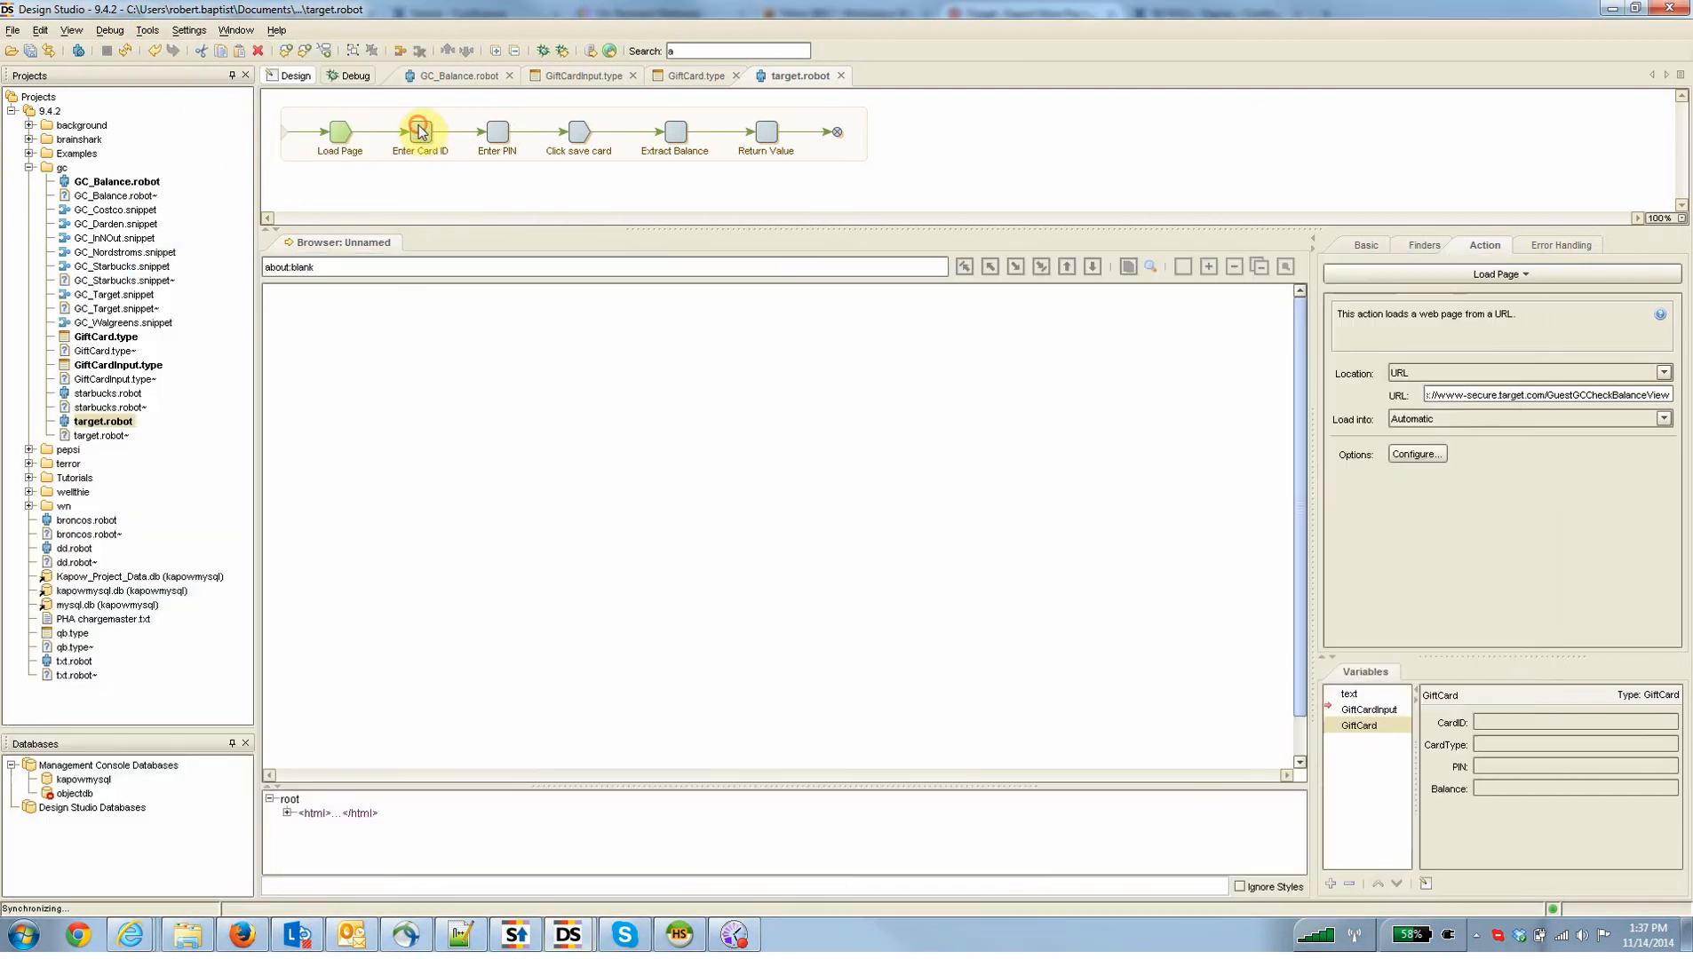
left_click(147, 30)
left_click(189, 90)
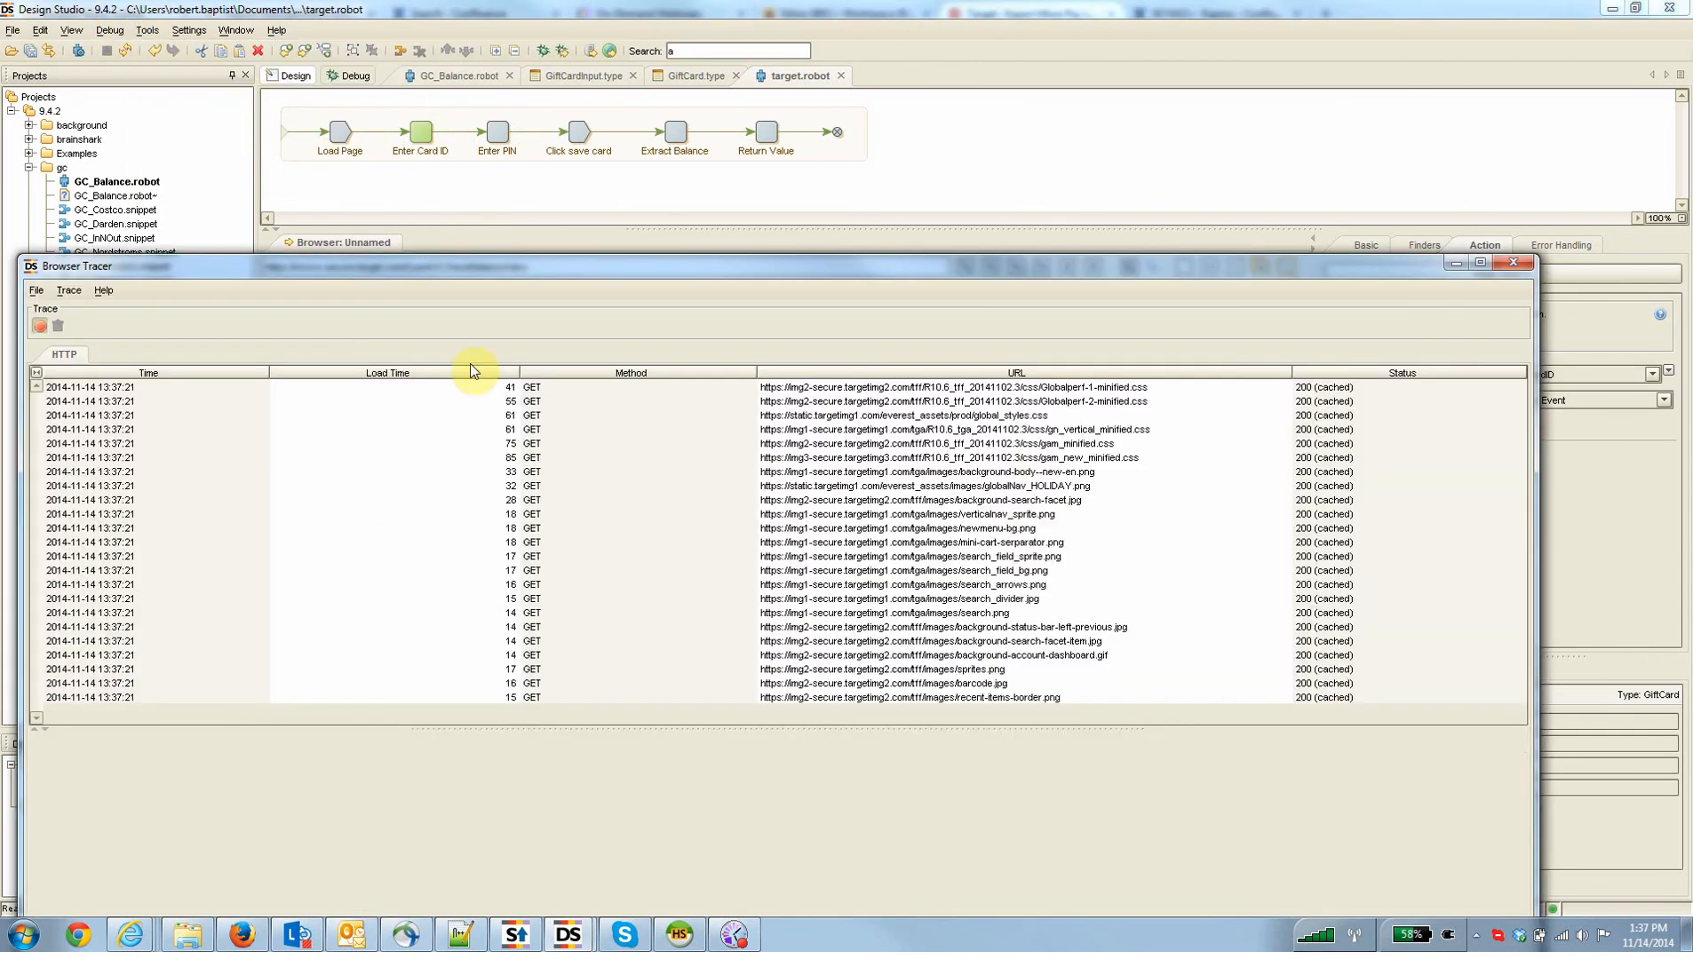
- Select blocks of the cached GET requests to show how many loaded, then close the tracer
left_click(687, 442)
left_click(979, 471)
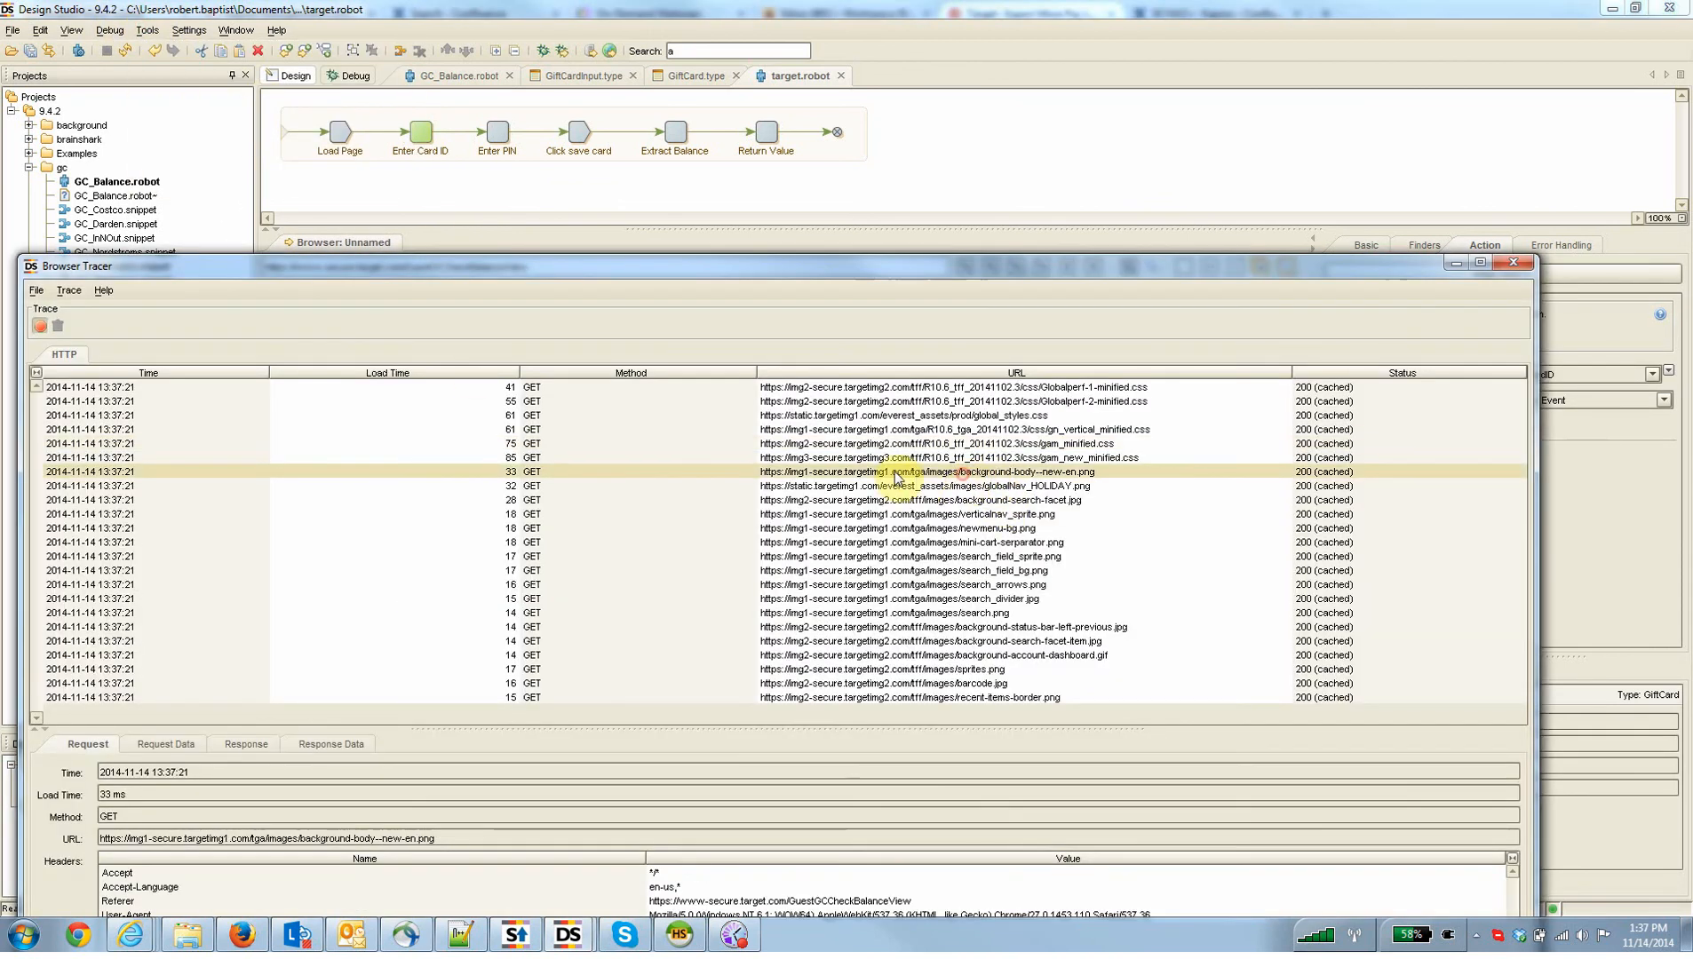
left_click_drag(979, 472, 884, 610)
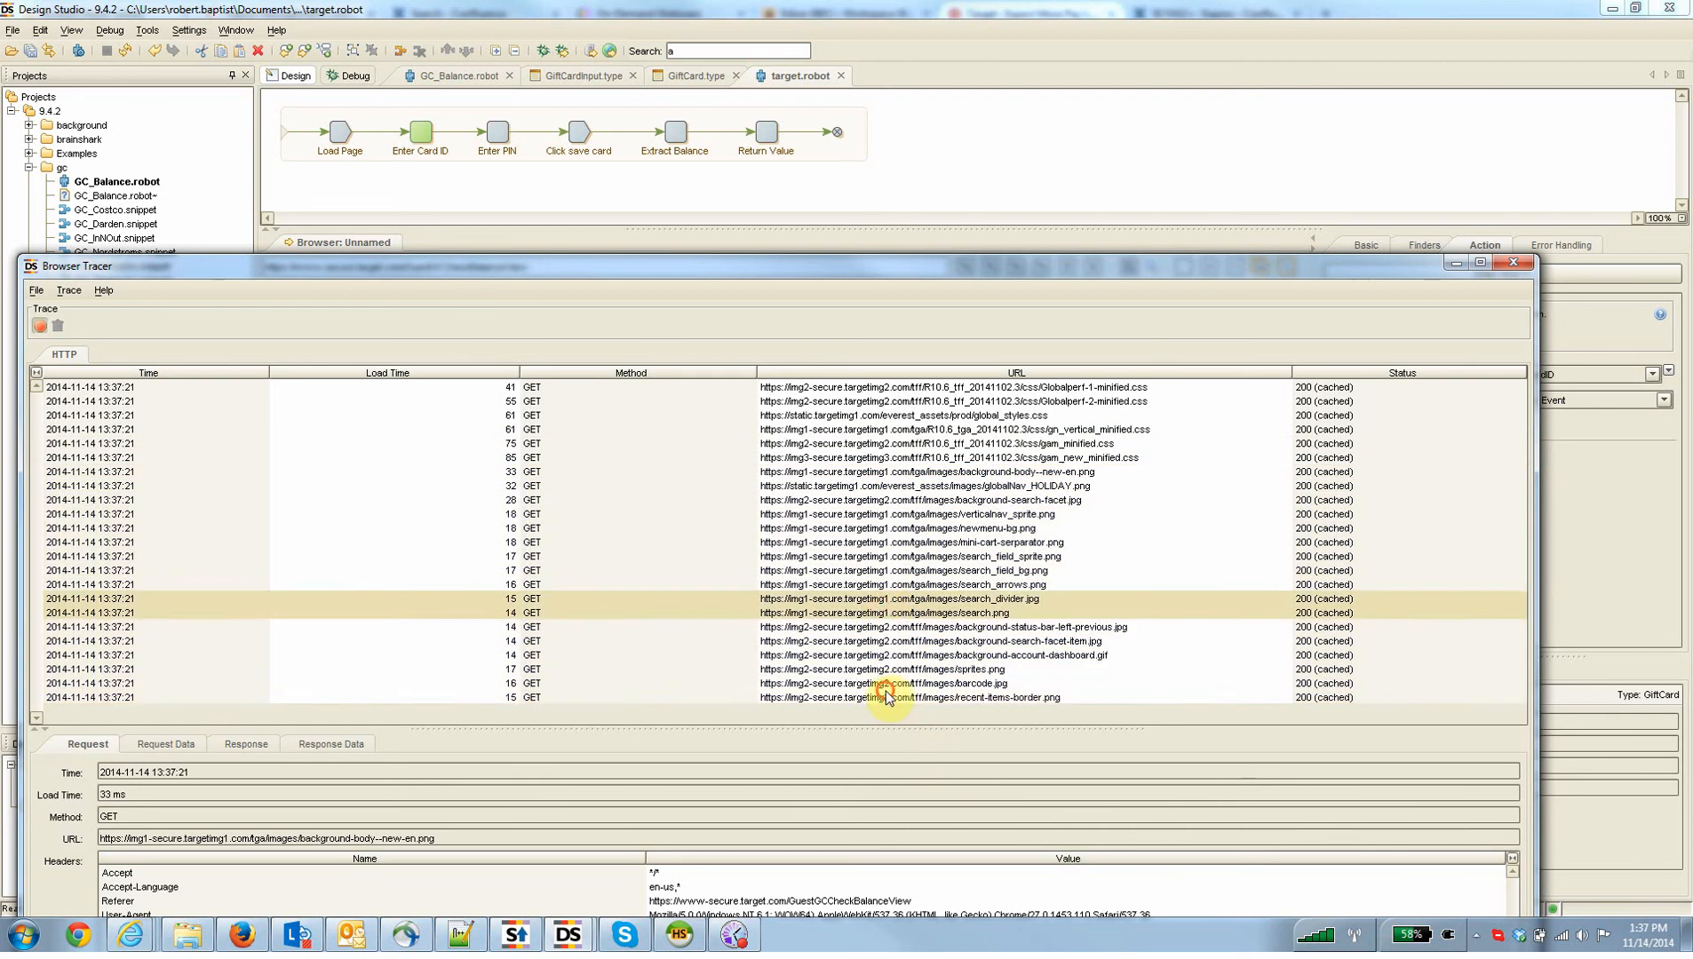
mouse_move(862, 697)
left_mouse_down()
mouse_move(836, 450)
mouse_move(846, 385)
left_mouse_up()
left_click(836, 457)
left_click(886, 472)
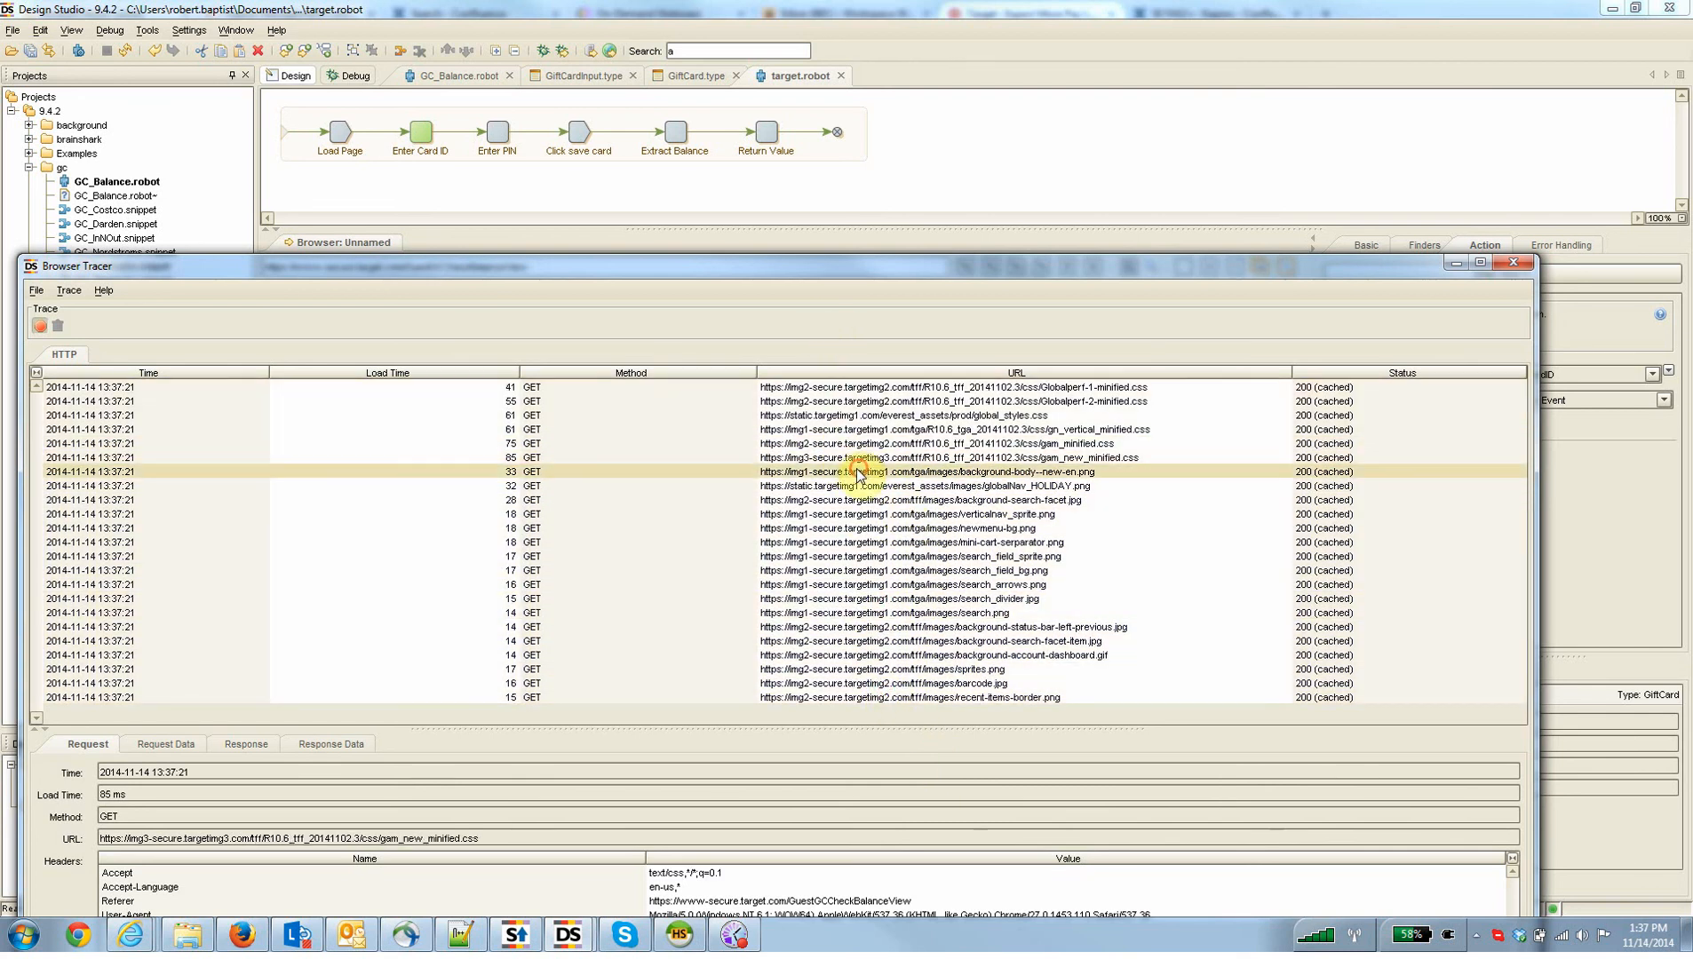
left_click_drag(641, 268, 749, 135)
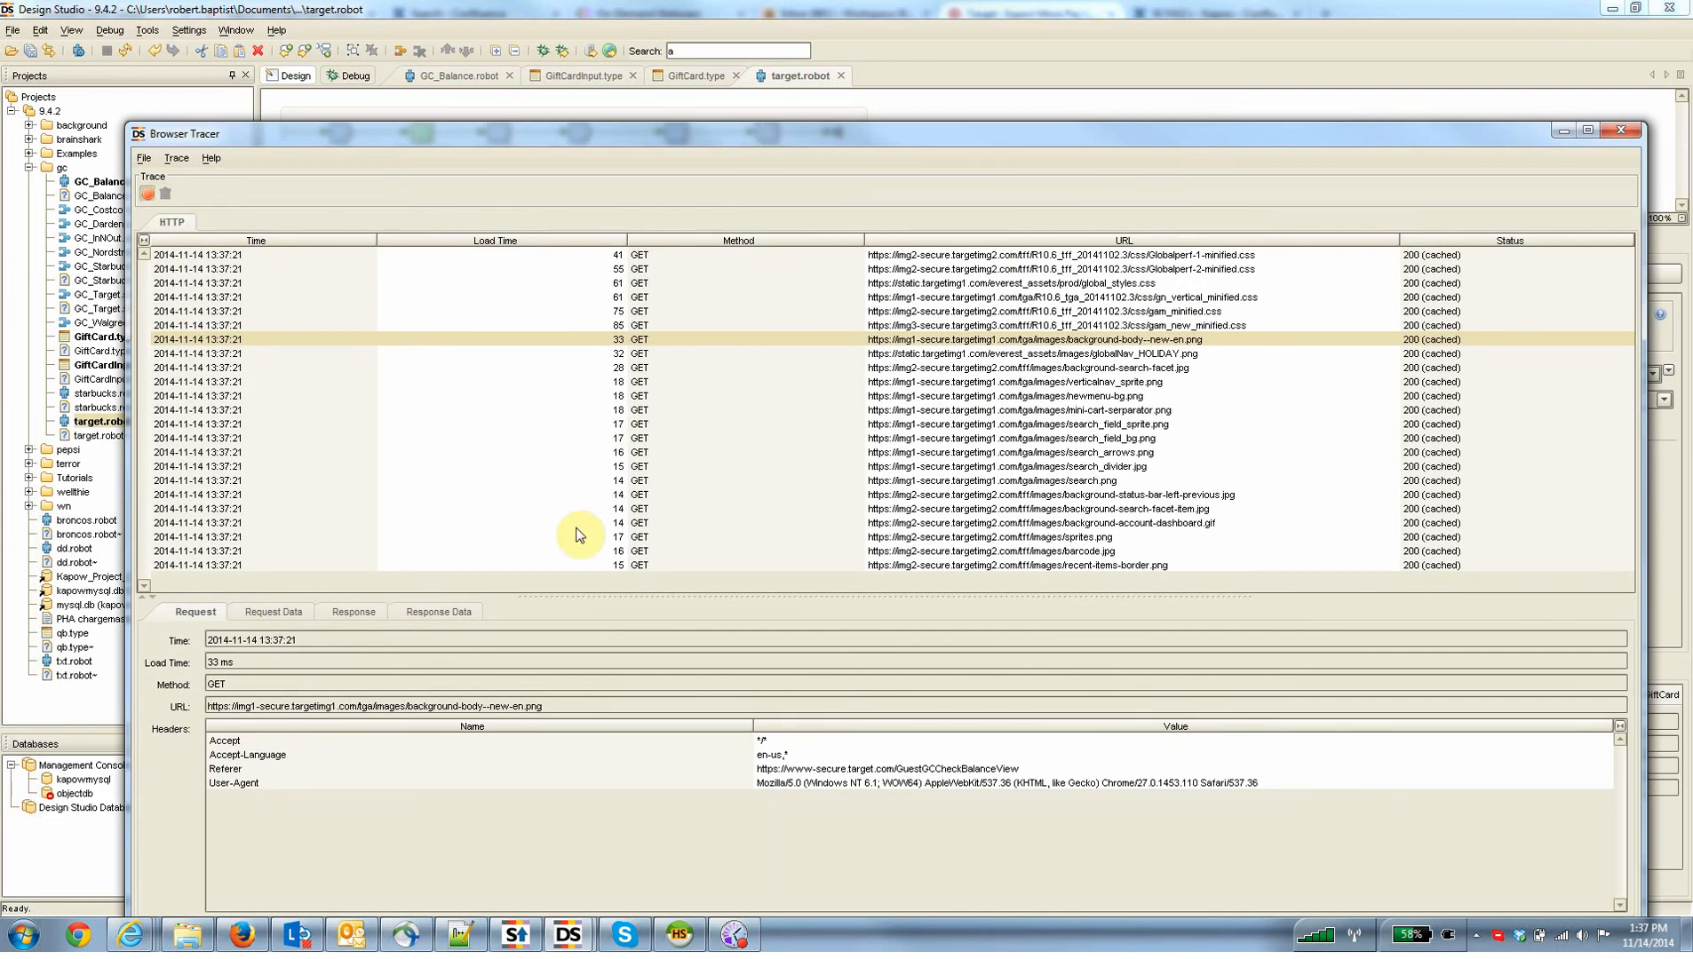
left_click_drag(595, 536, 563, 254)
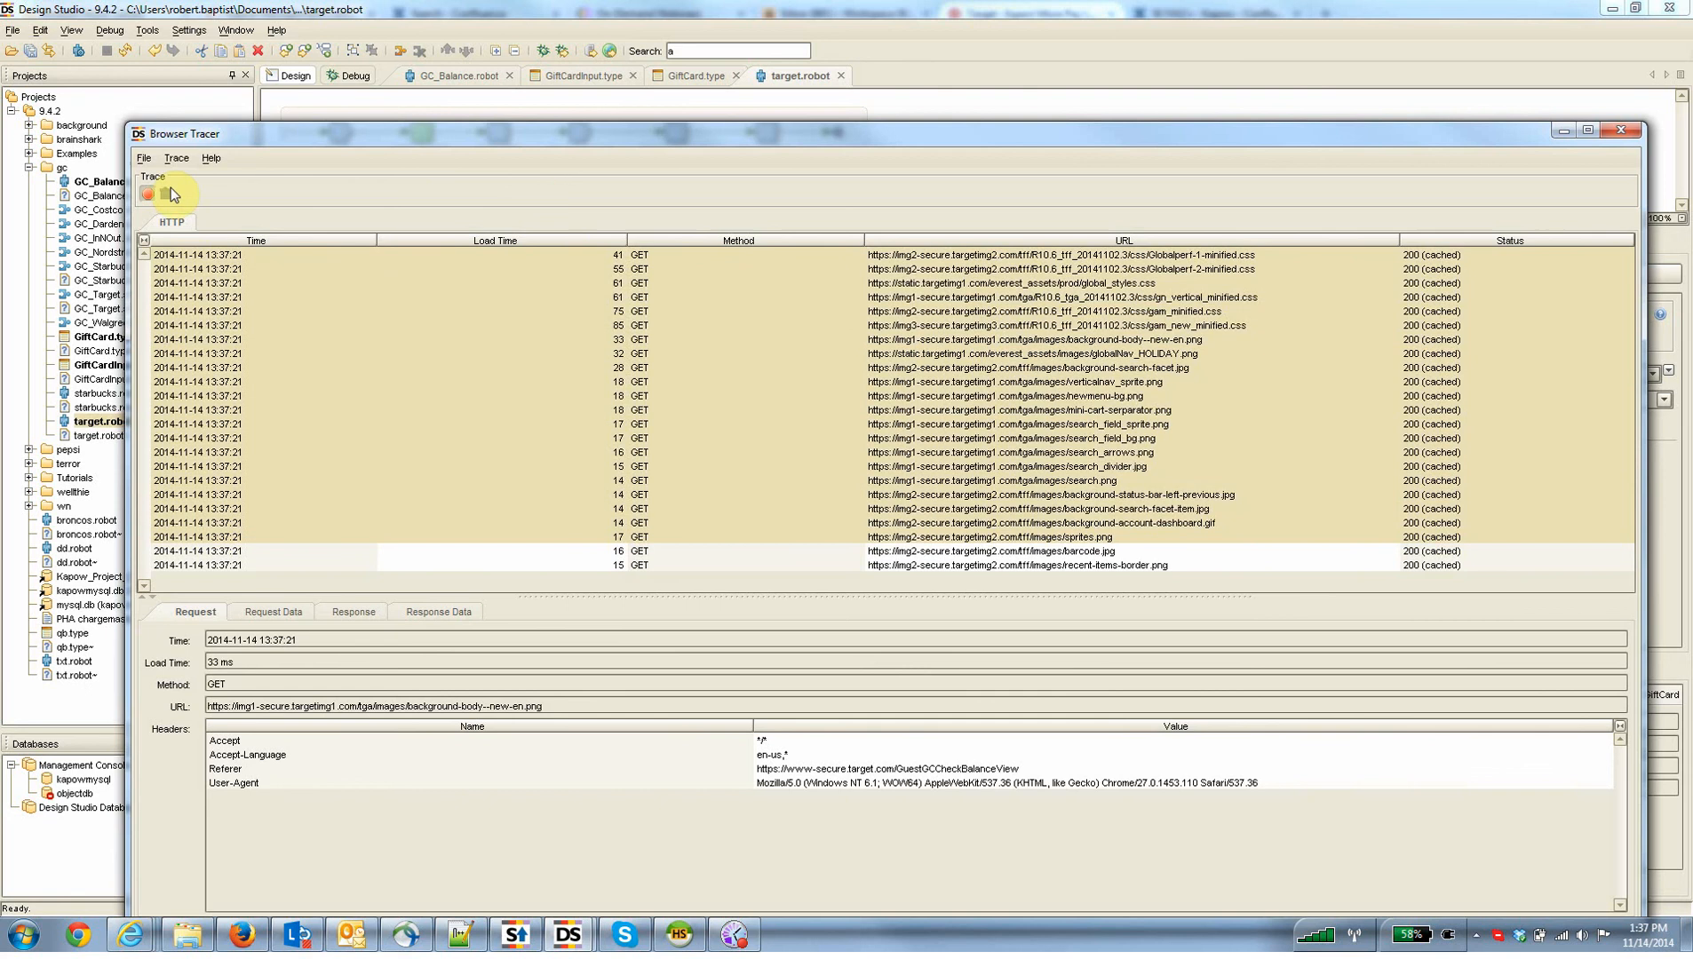
left_click(1621, 130)
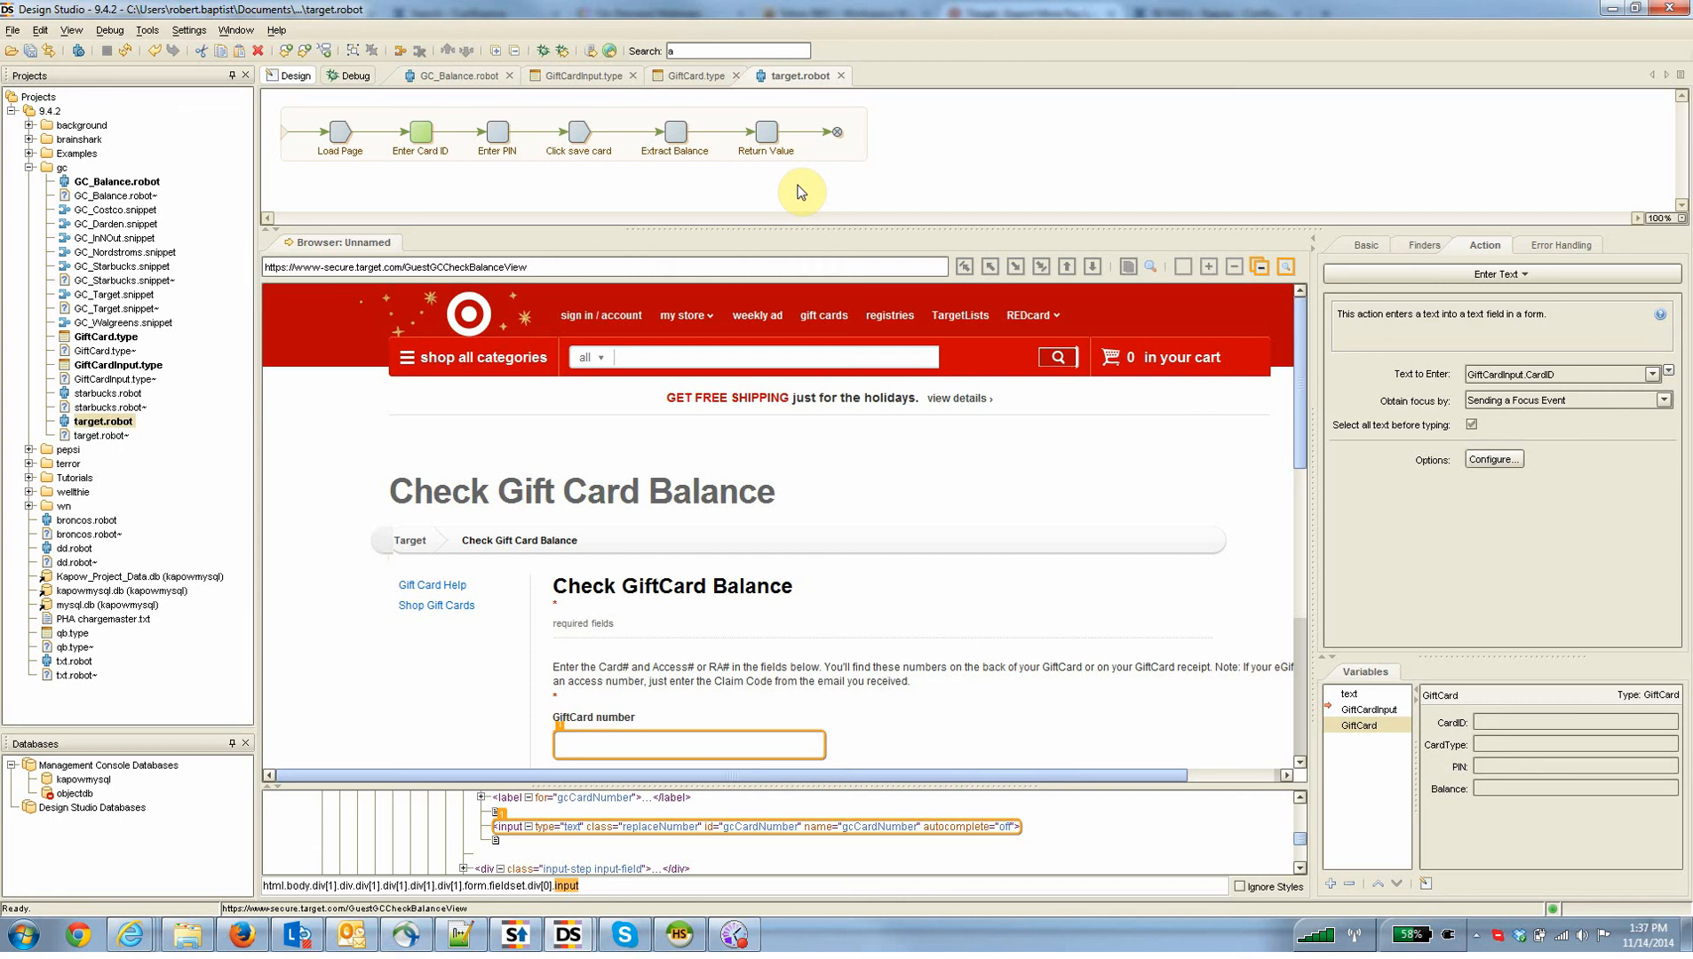
- Briefly check the empty Browser Tracer, then reset the robot to its Load Page step
left_click(141, 30)
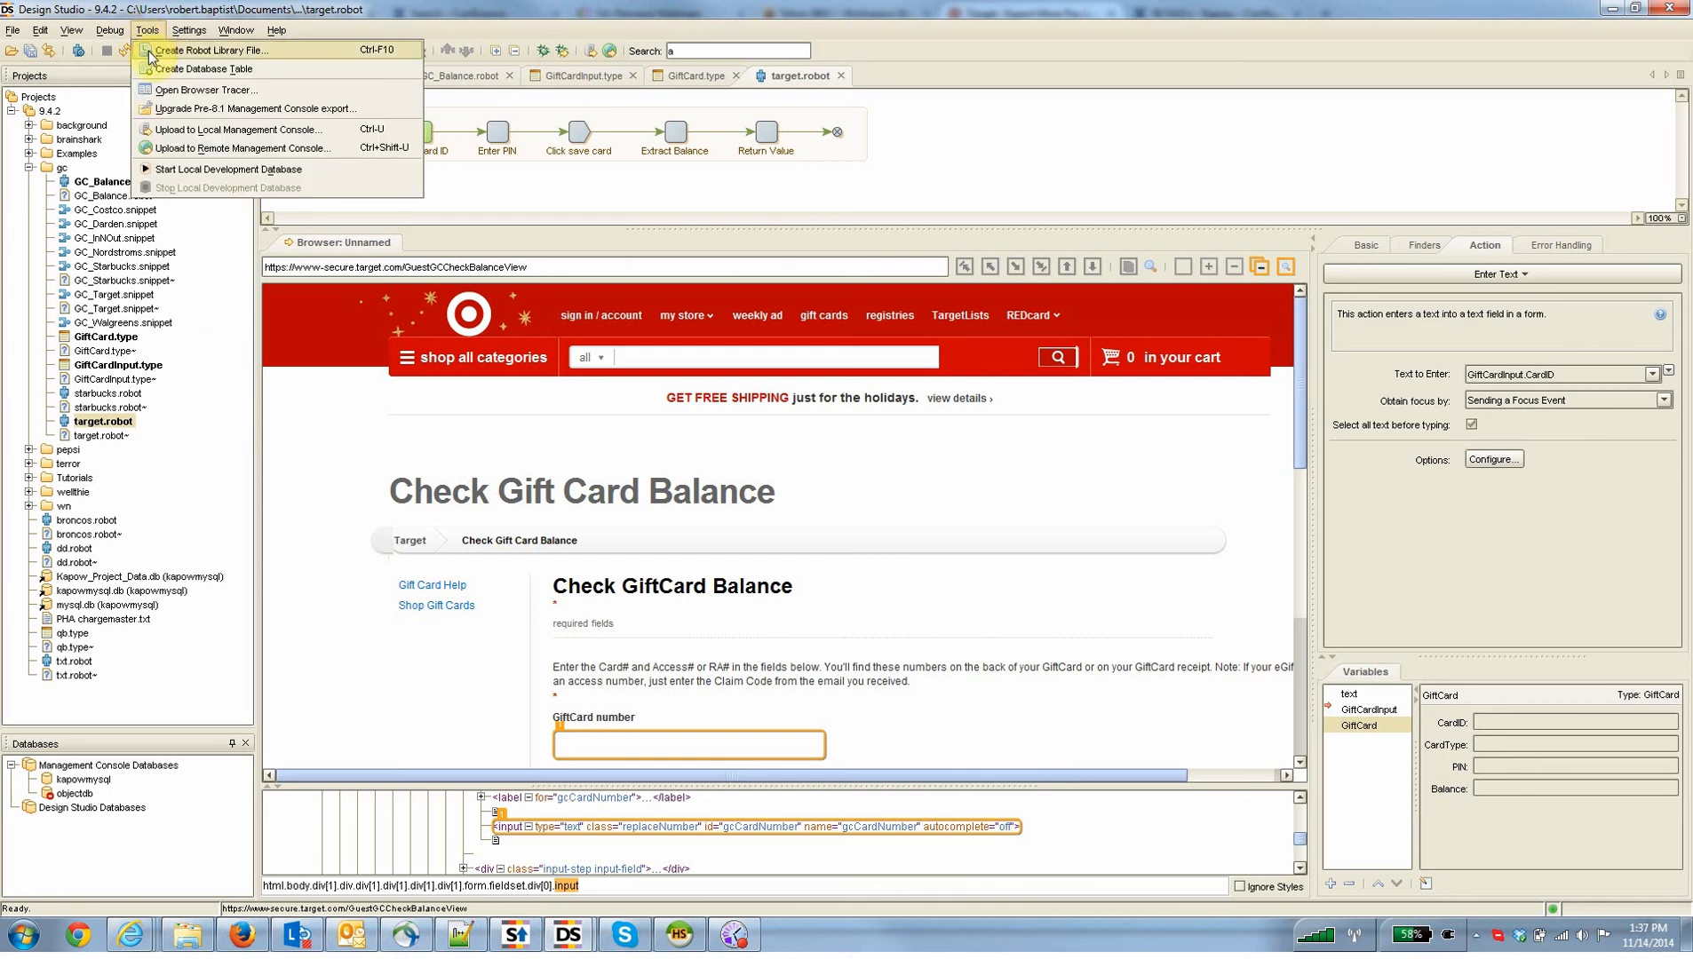
left_click(201, 90)
left_click(1628, 132)
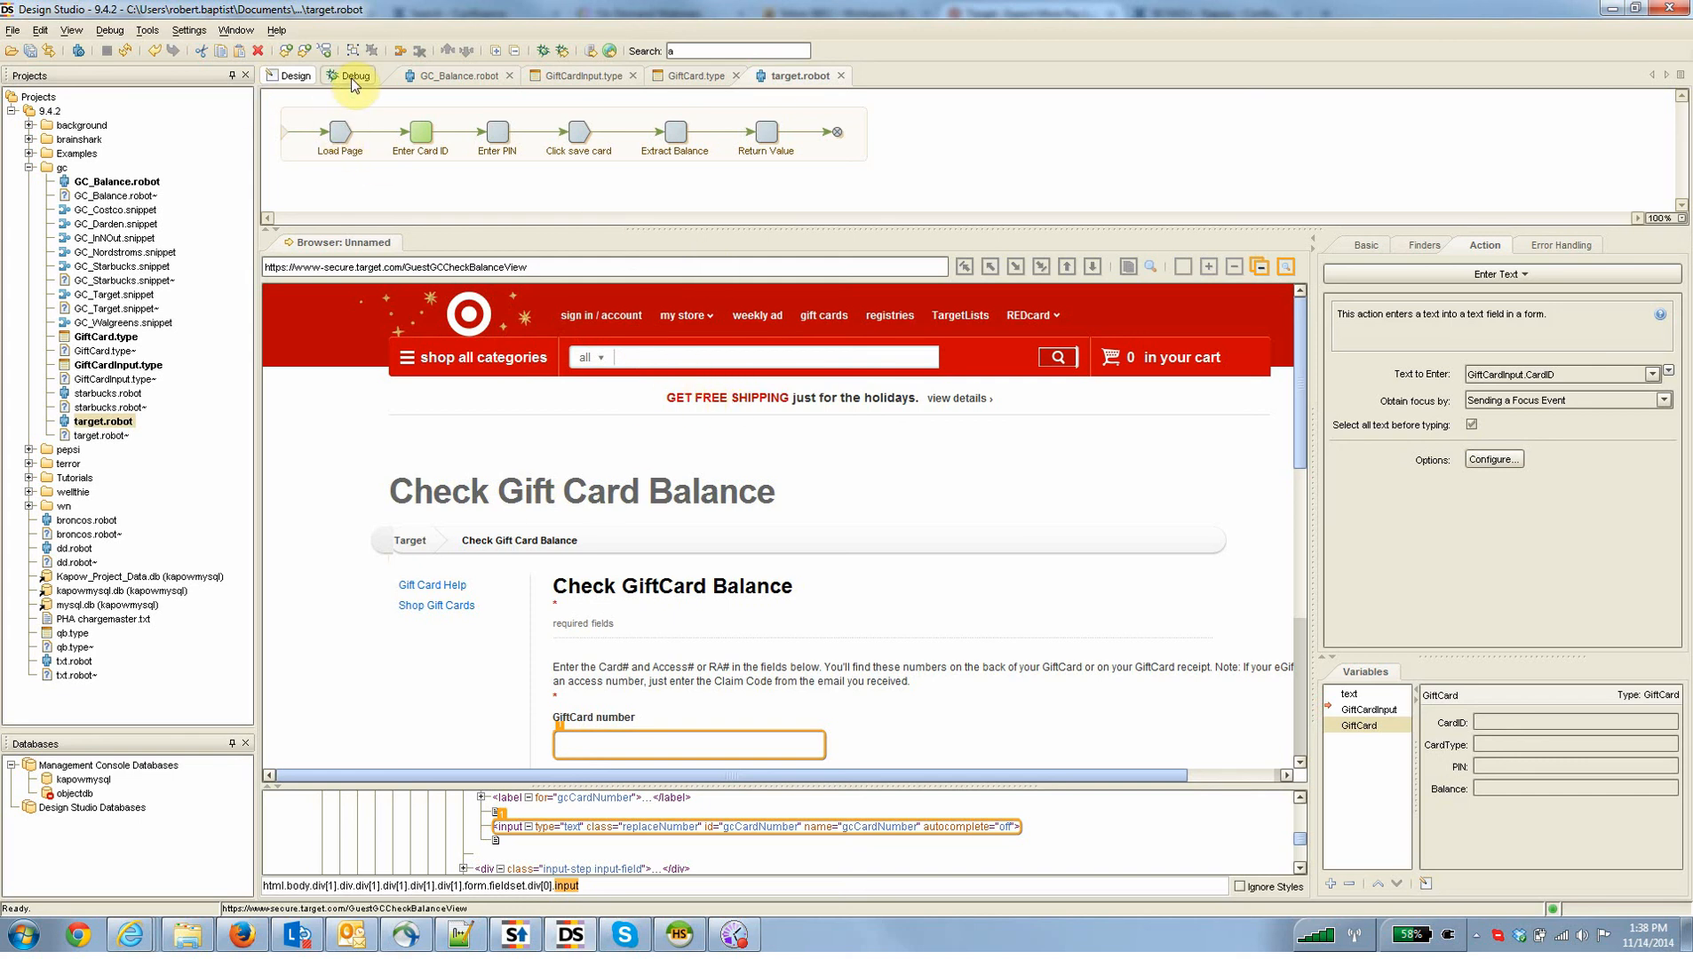
left_click(340, 130)
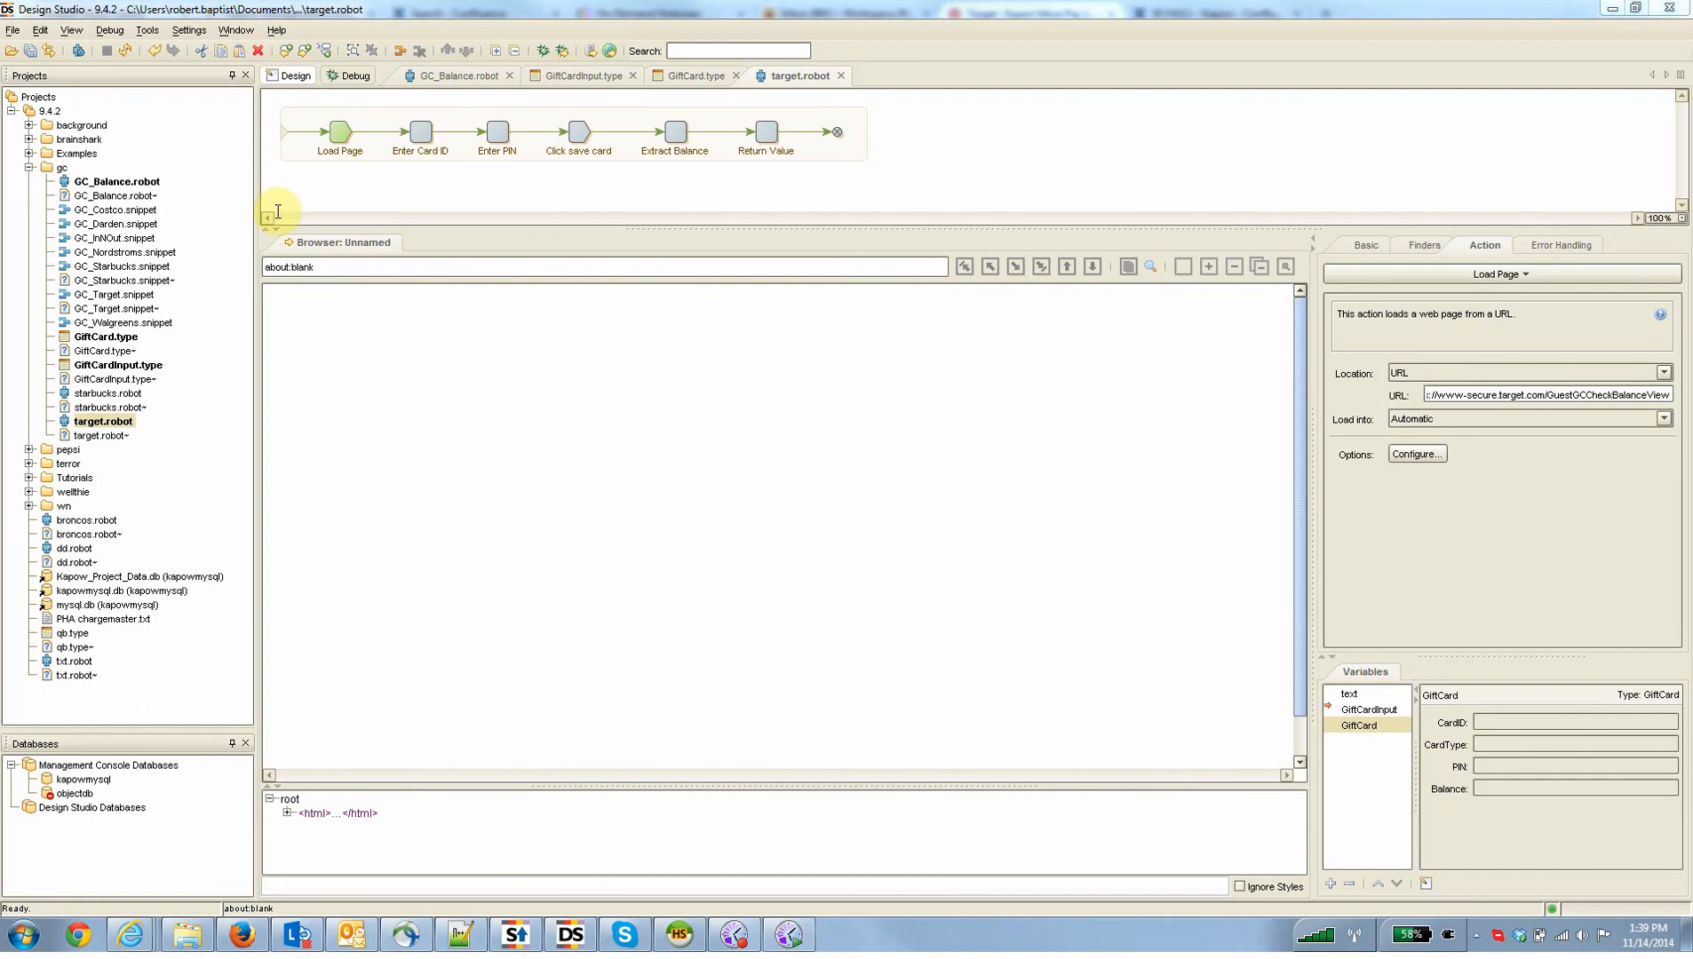
- Reopen the robot's default options, verify JavaScript execution is still off, and confirm
left_click(10, 30)
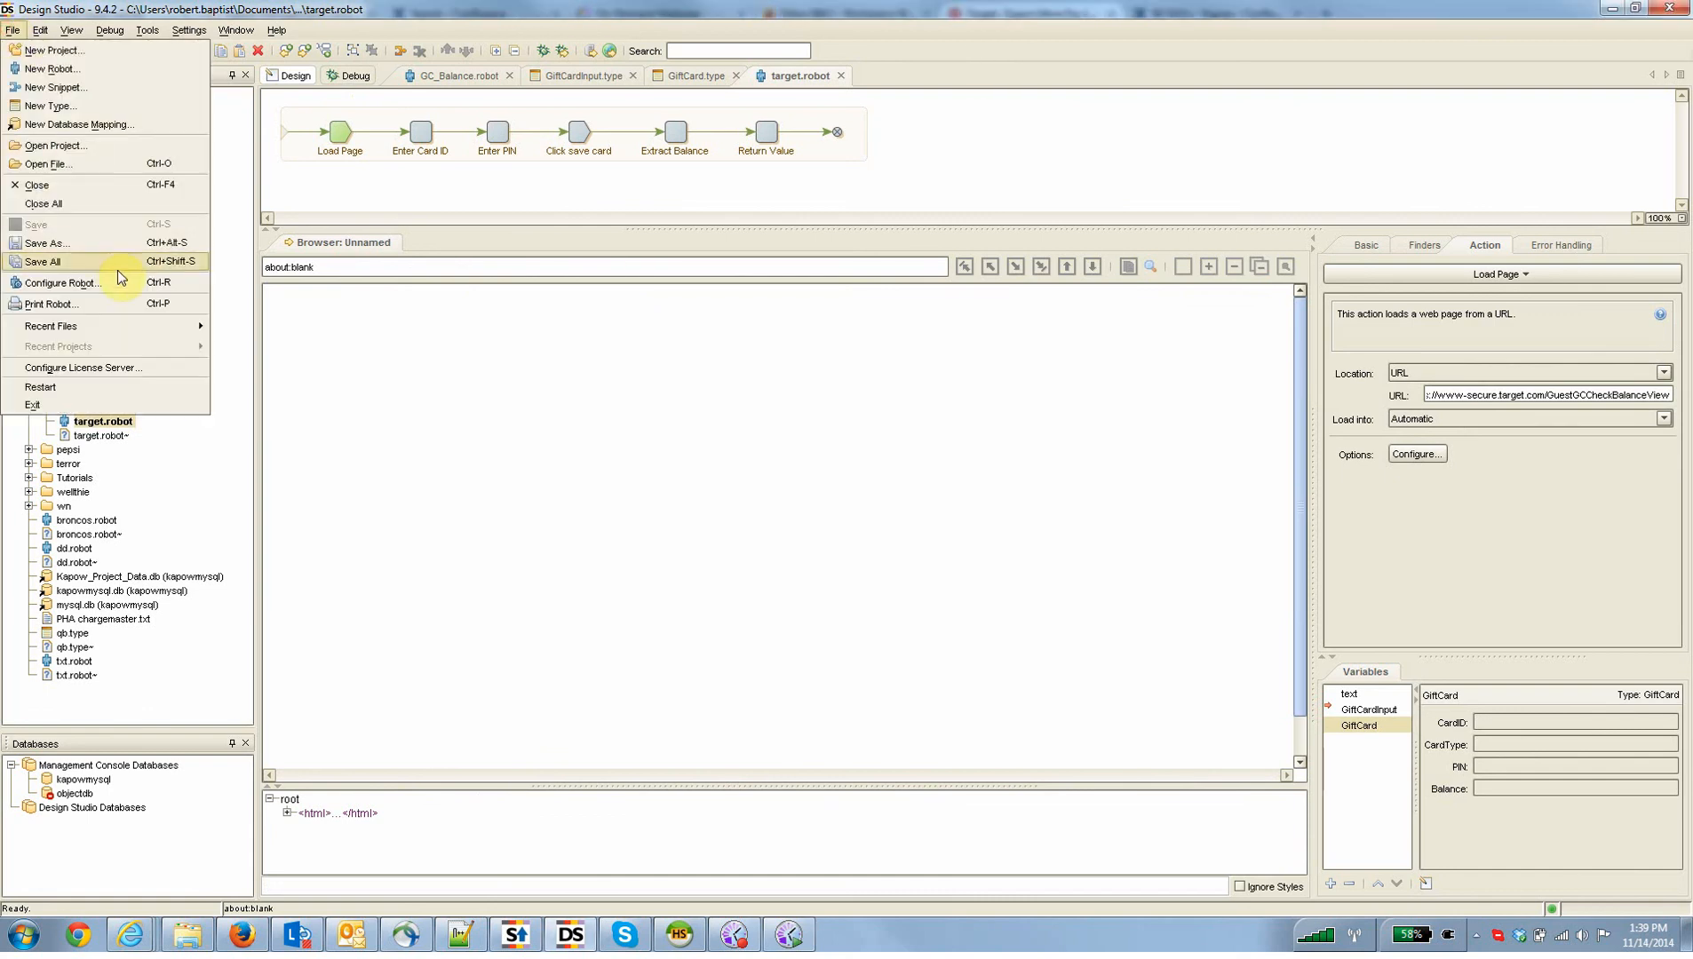
left_click(60, 283)
left_click(733, 350)
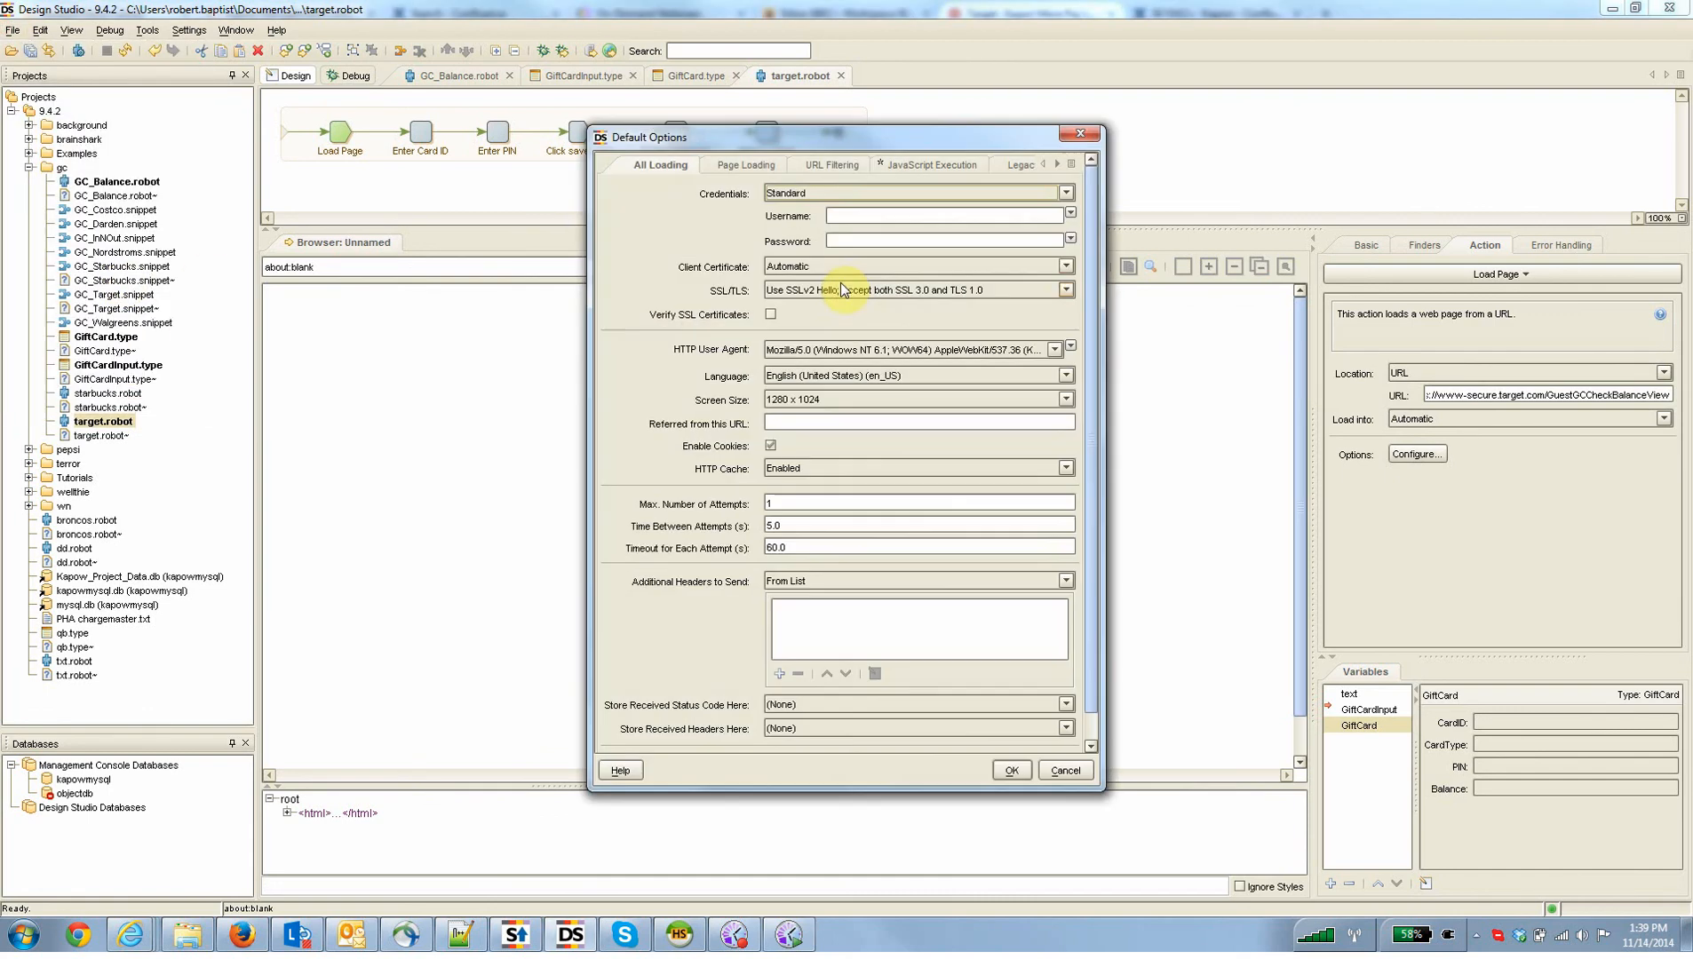
left_click(931, 166)
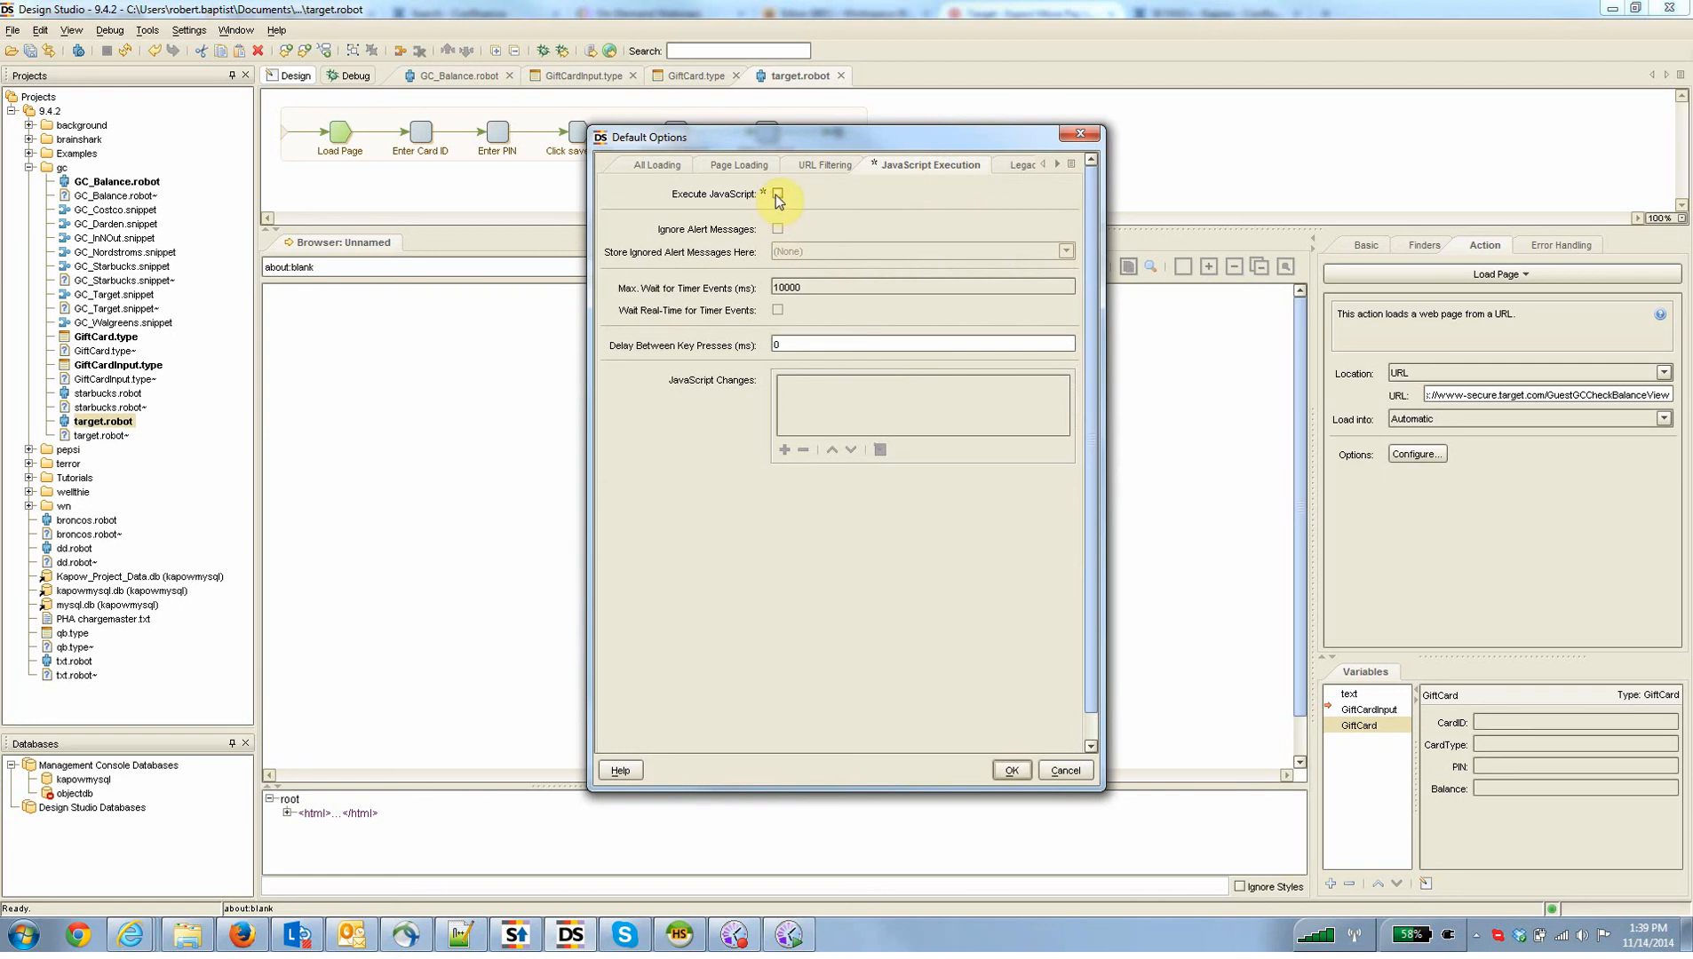
left_click(659, 164)
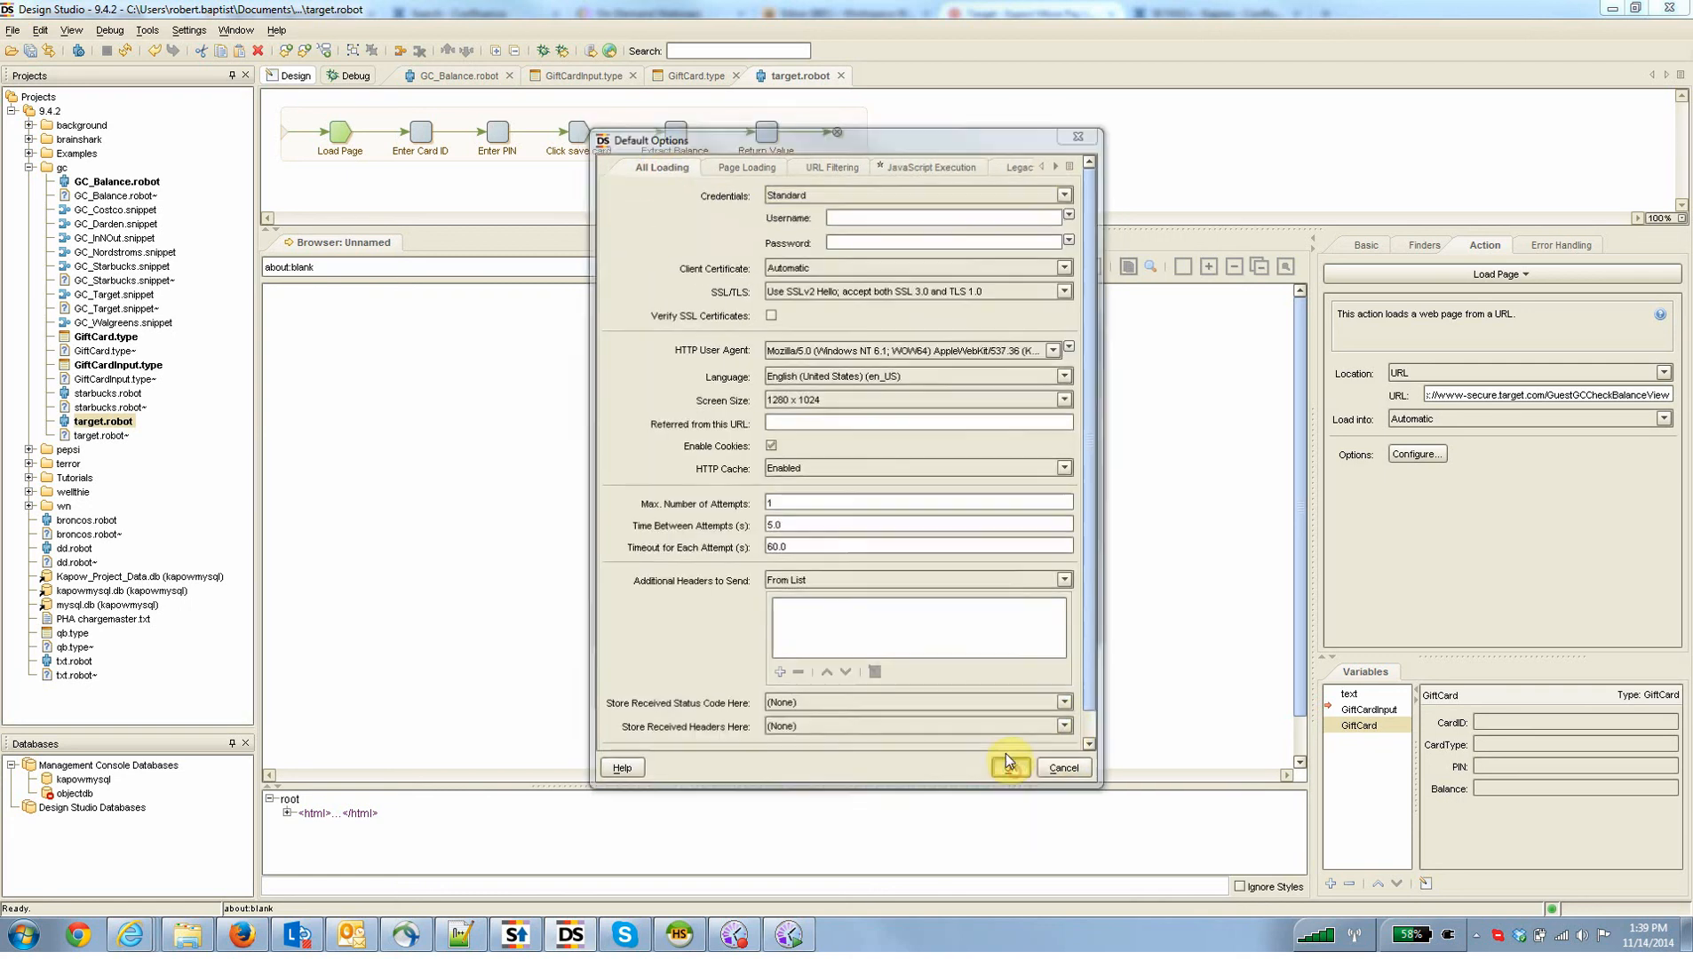
left_click(1011, 771)
left_click(996, 620)
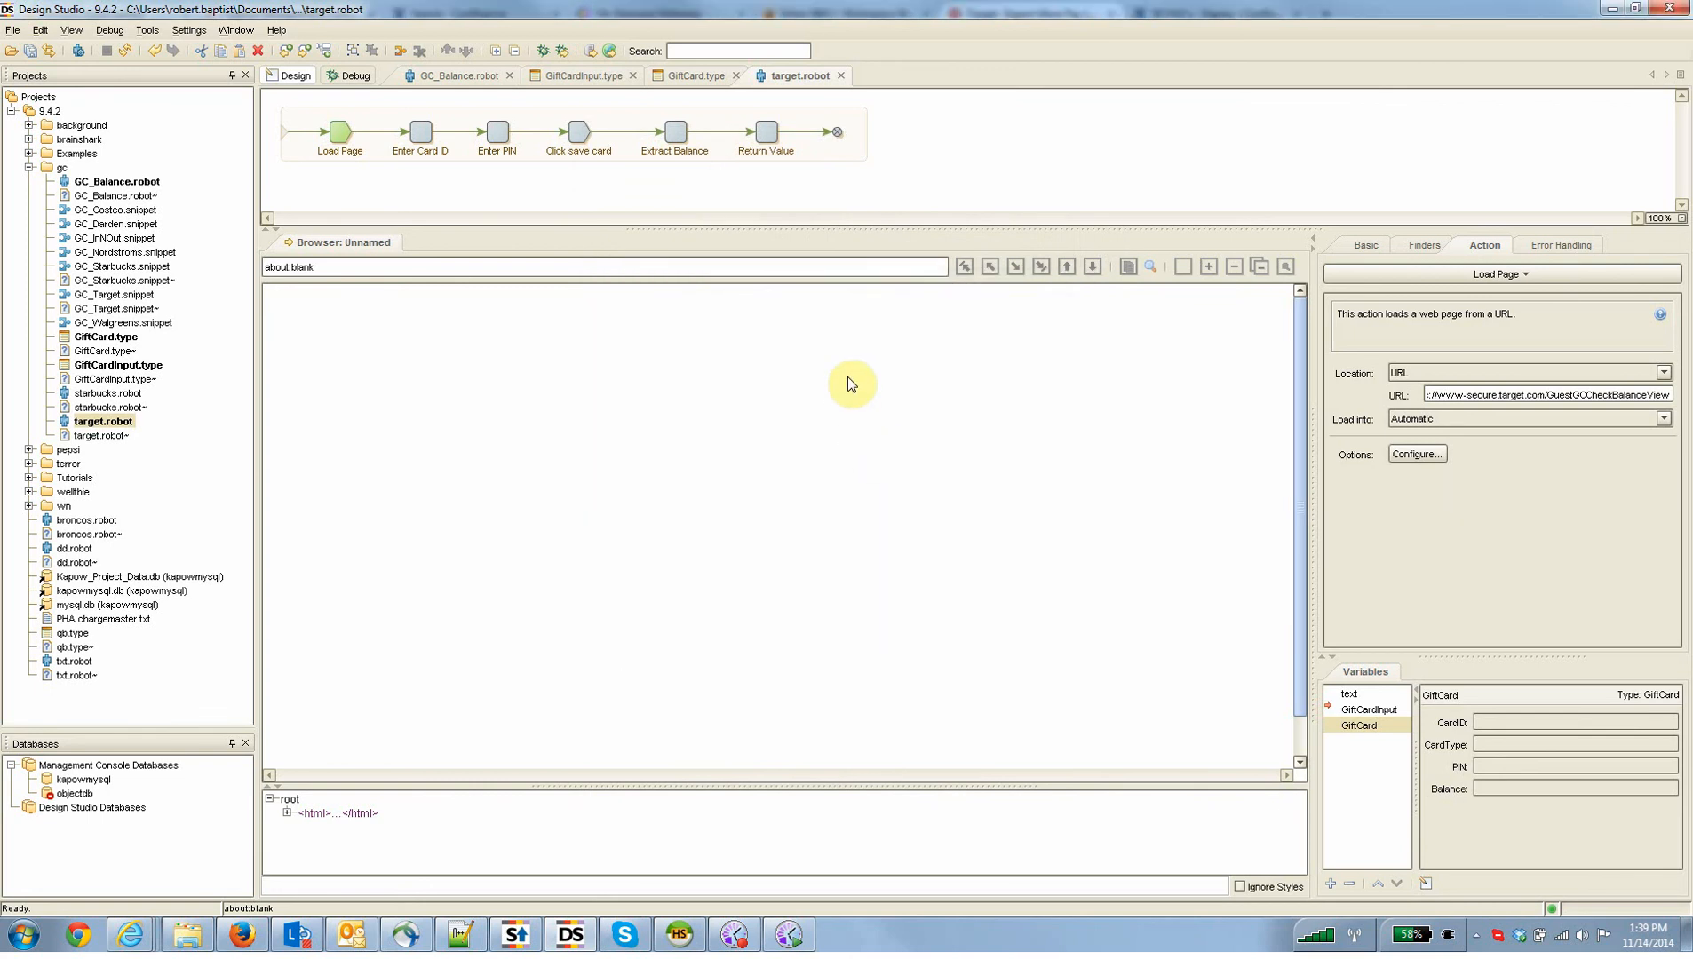
left_click(355, 75)
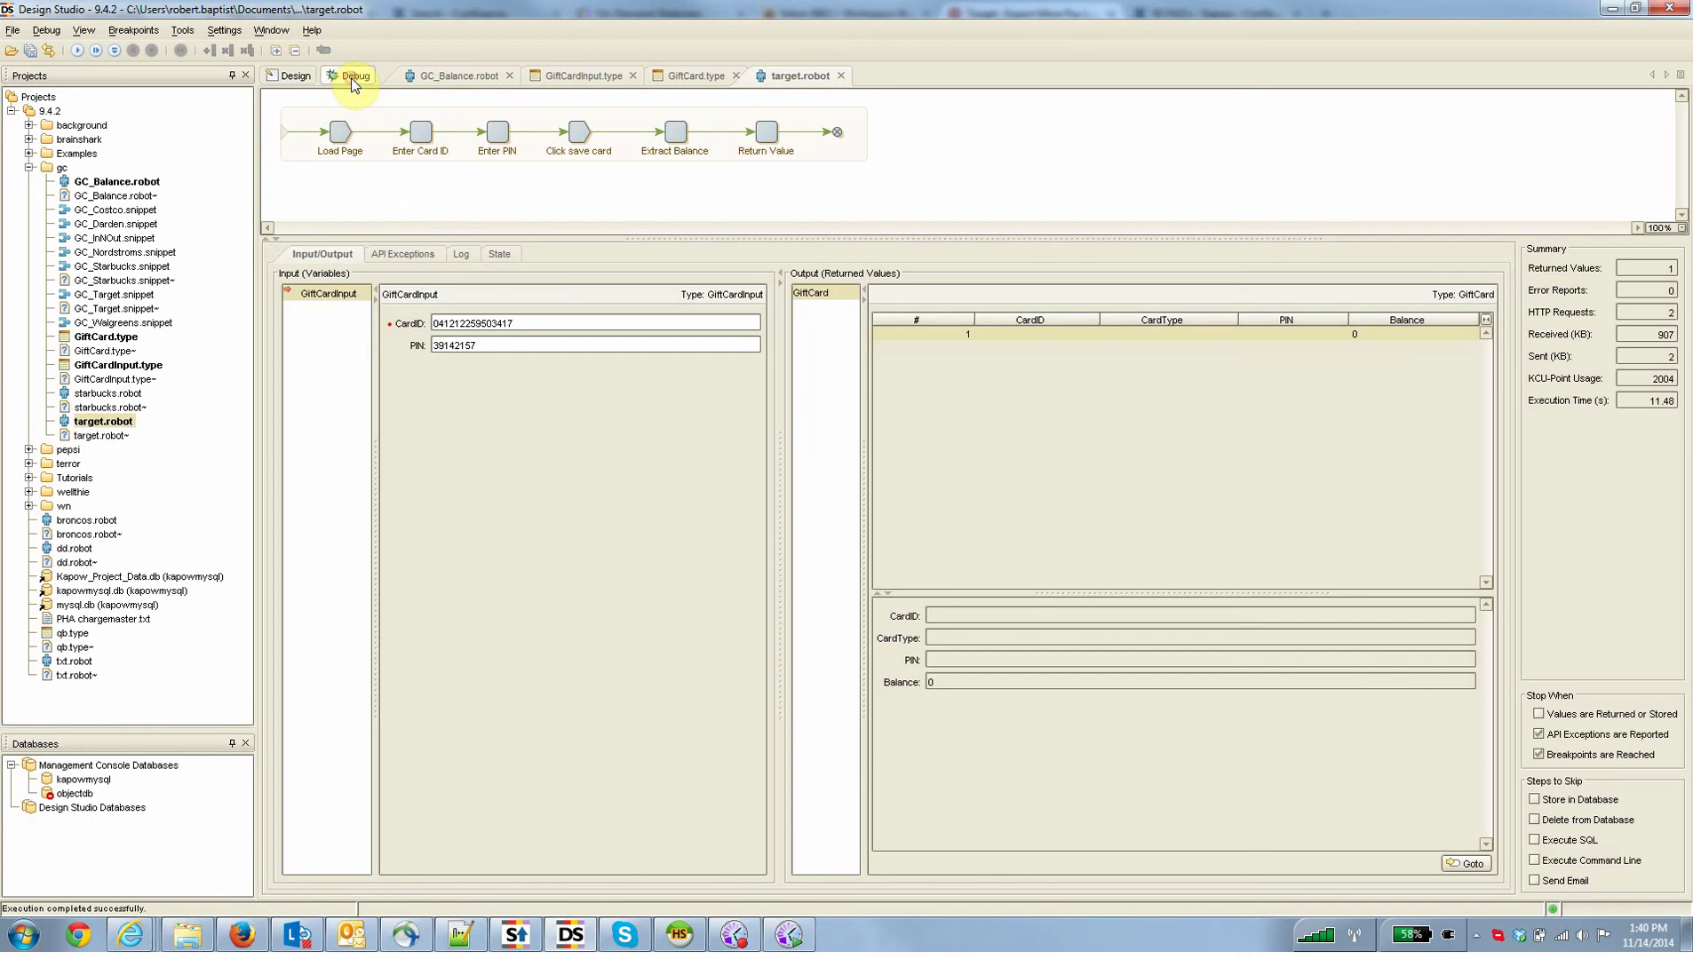
left_click(297, 75)
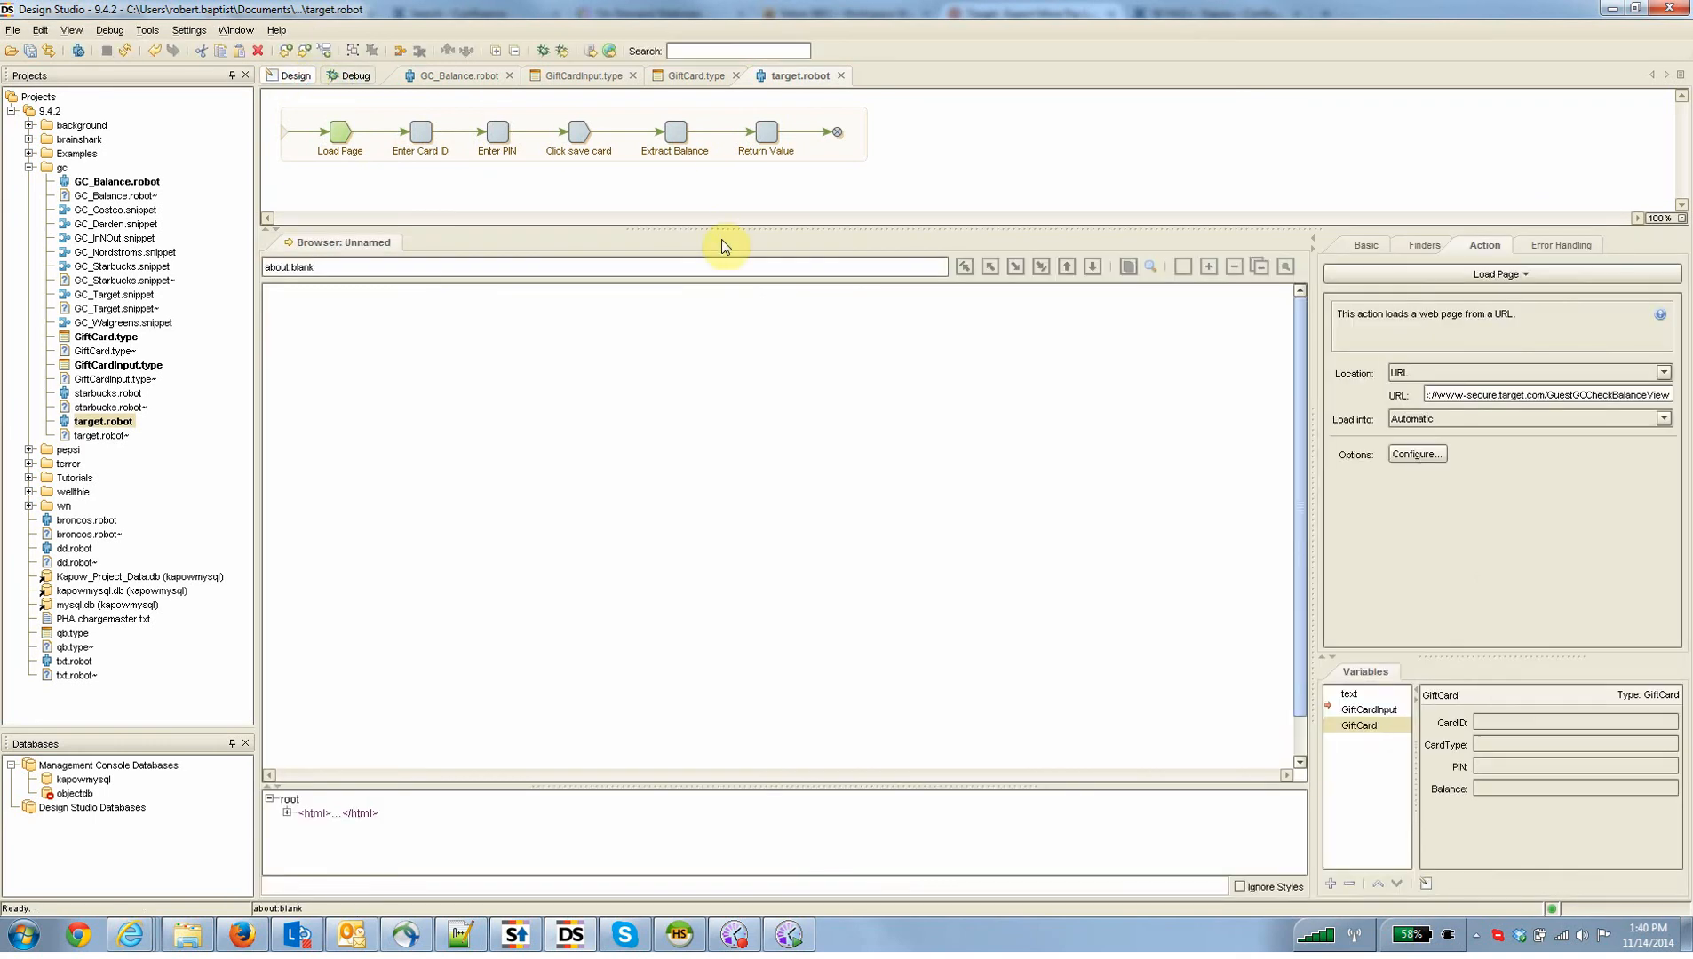